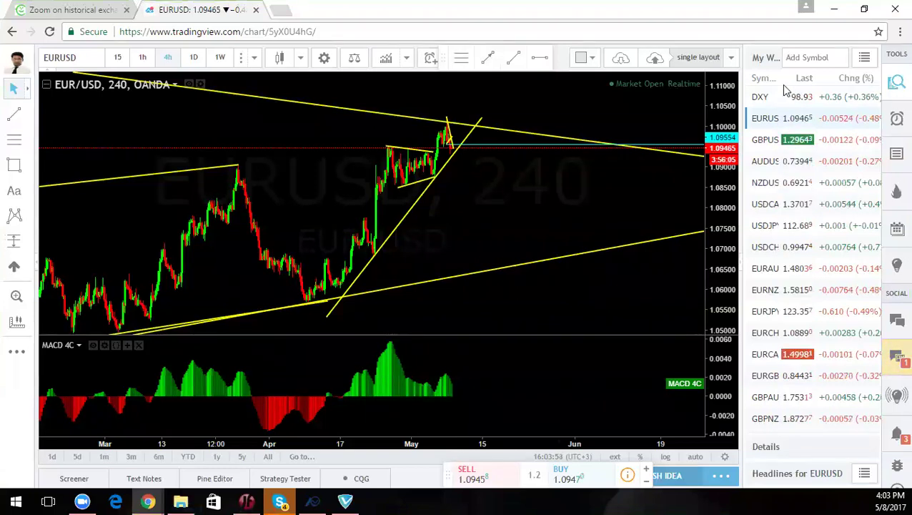
# Open the DXY chart, mark the recent decline and a projected rise with freehand strokes, and clear the marks
pyautogui.click(764, 97)
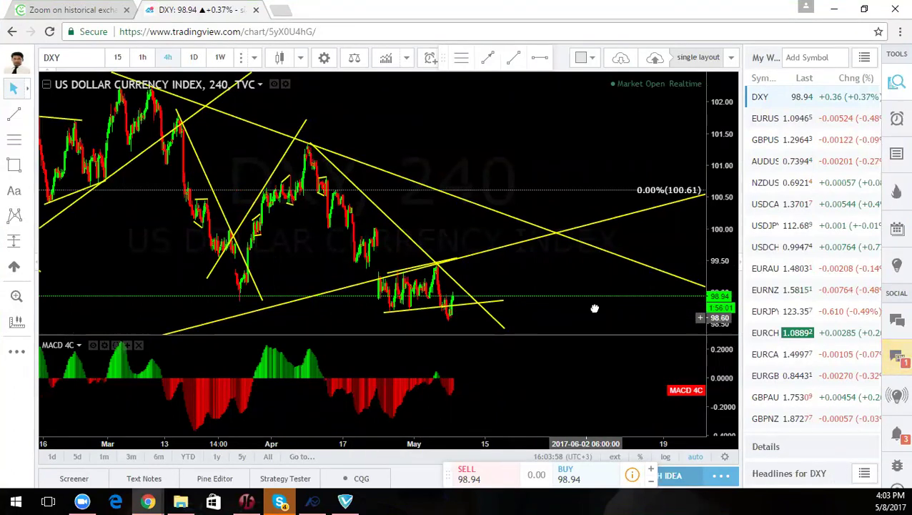
pyautogui.moveTo(593, 250); pyautogui.dragTo(641, 277)
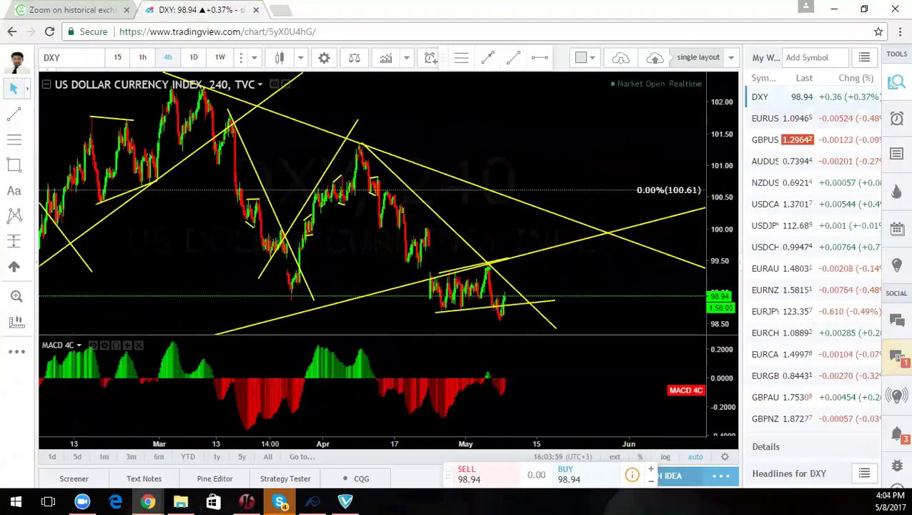
pyautogui.moveTo(394, 181); pyautogui.dragTo(455, 250)
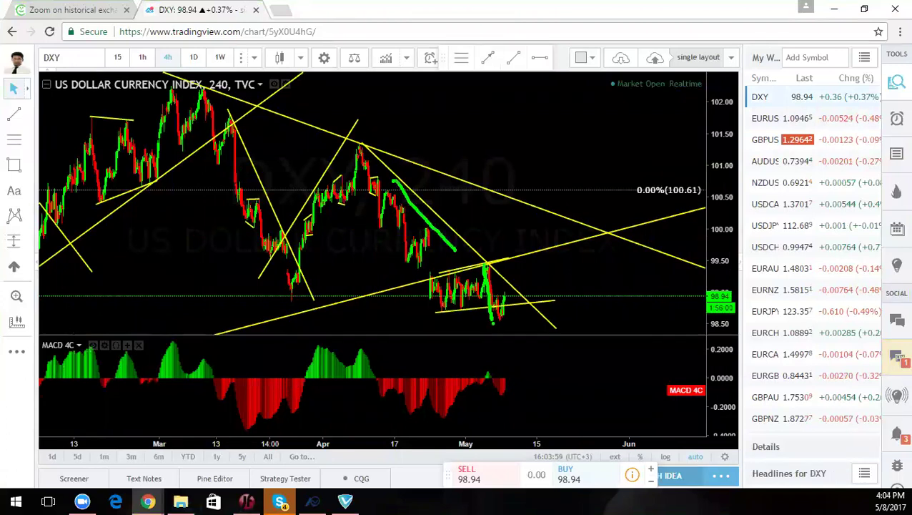
pyautogui.moveTo(504, 295); pyautogui.dragTo(561, 135)
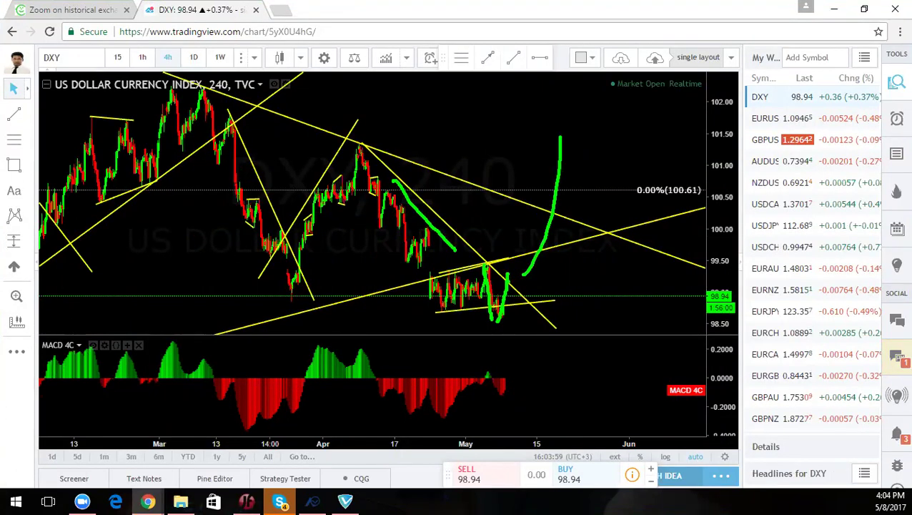
pyautogui.press('Escape')
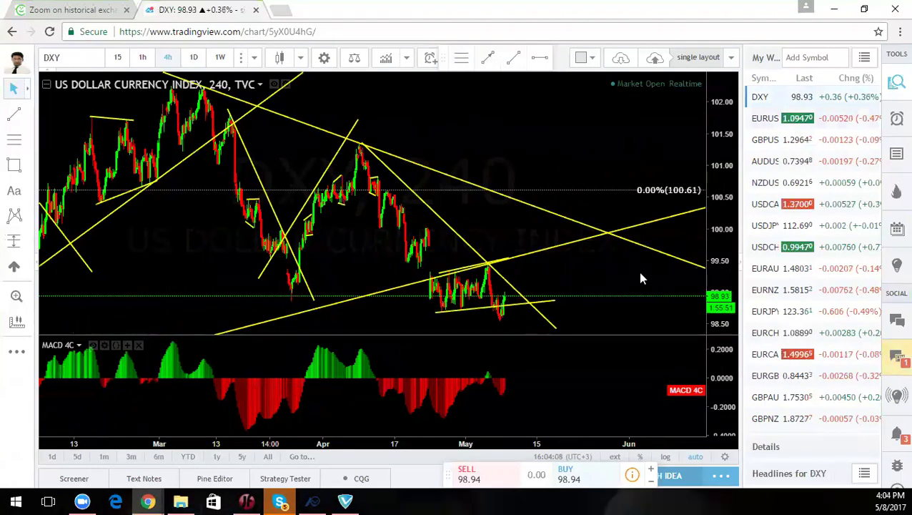
# Open EURUSD, switch it to the one-hour timeframe, and stretch the price scale around recent candles
pyautogui.click(779, 121)
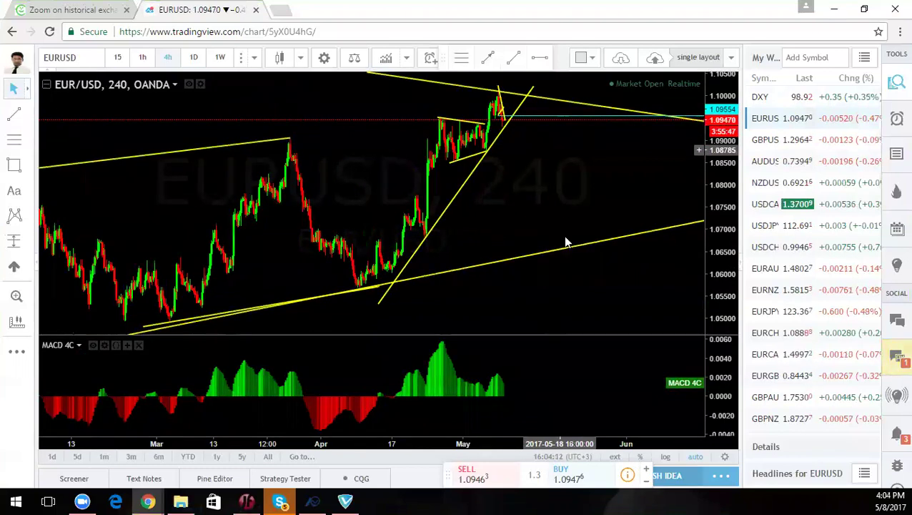
pyautogui.scroll(3, 583, 207)
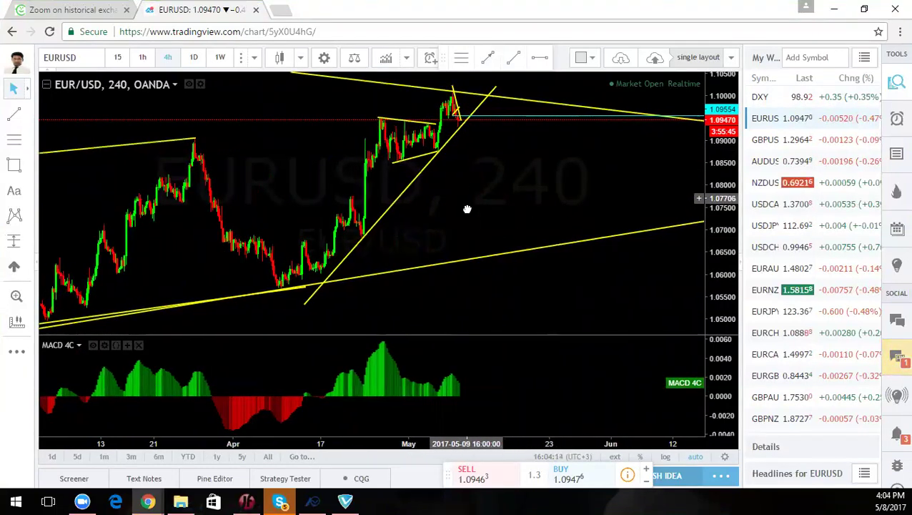
pyautogui.click(142, 58)
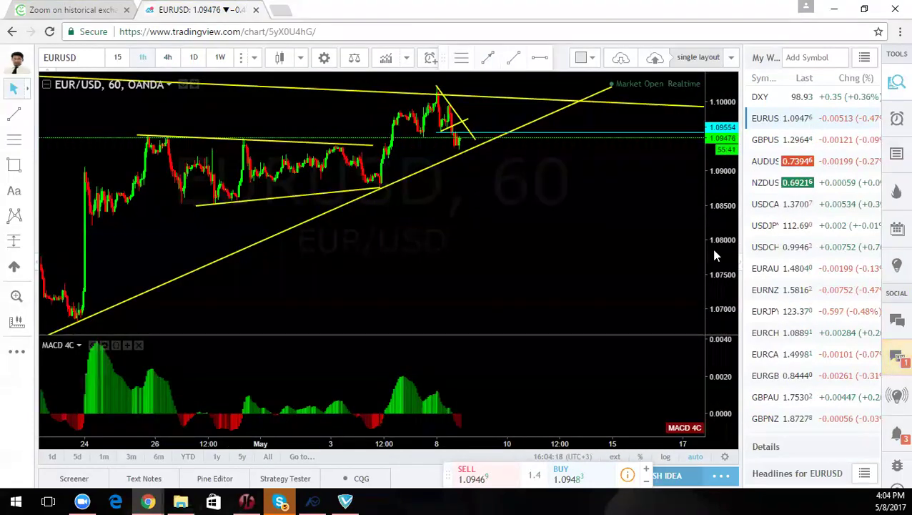
pyautogui.moveTo(712, 245); pyautogui.dragTo(712, 187)
# Sketch the EURUSD consolidation around 1.09554, circle the possible upside and downside breakouts, and clear the marks
pyautogui.moveTo(577, 184); pyautogui.dragTo(576, 254)
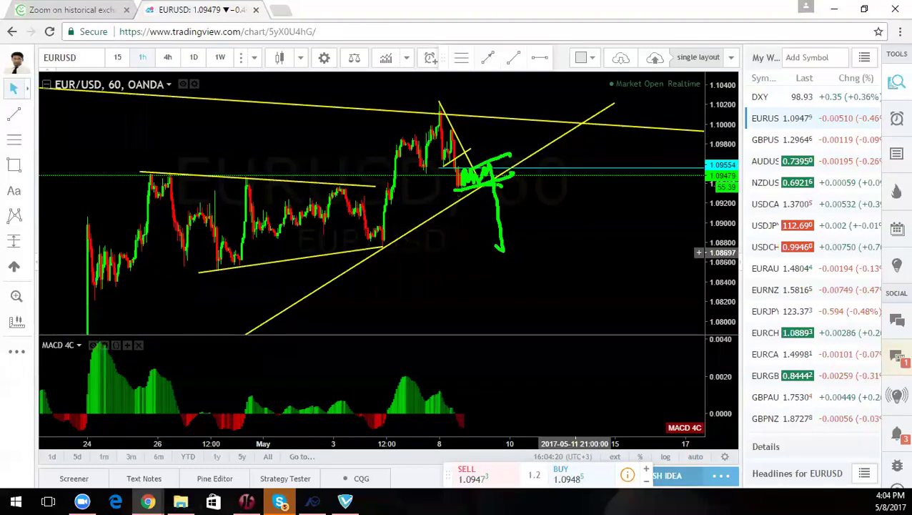
pyautogui.moveTo(473, 187); pyautogui.dragTo(529, 200)
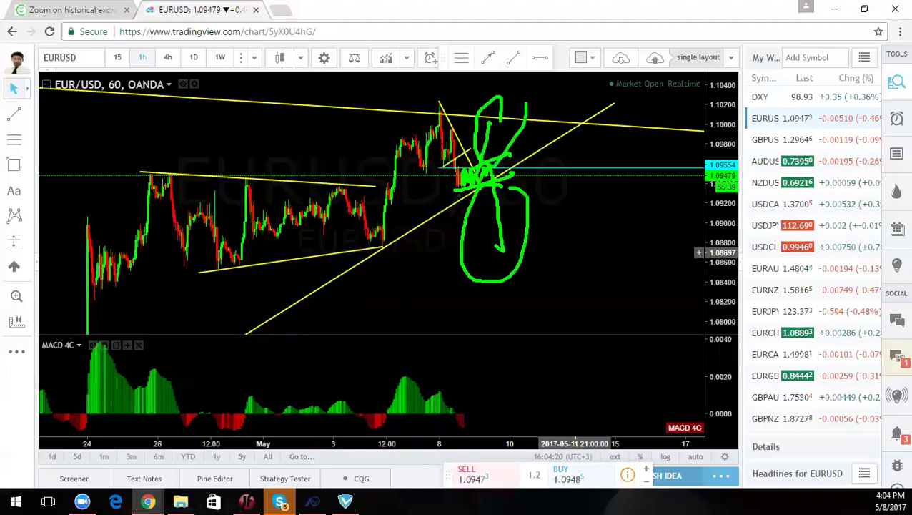
pyautogui.press('Escape')
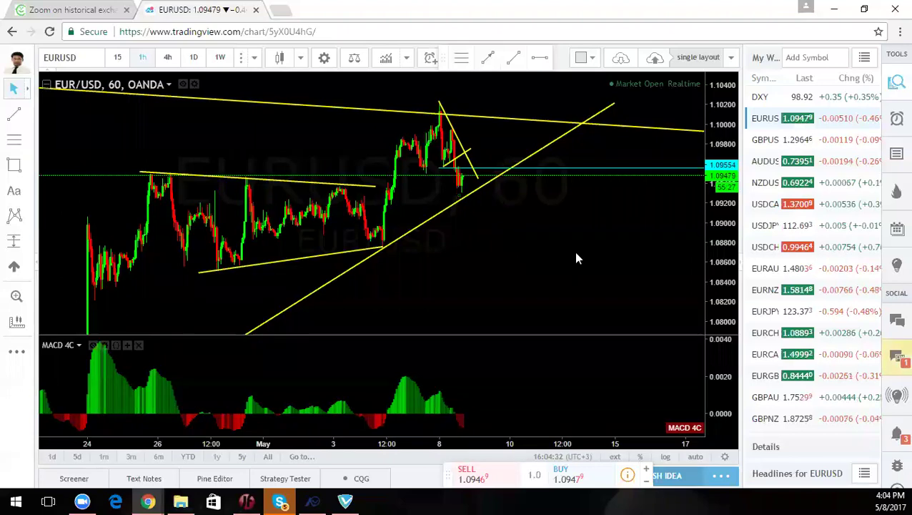
# Open GBPUSD on the daily timeframe and widen its price range to examine the triangle and full set of Fibonacci levels
pyautogui.click(766, 140)
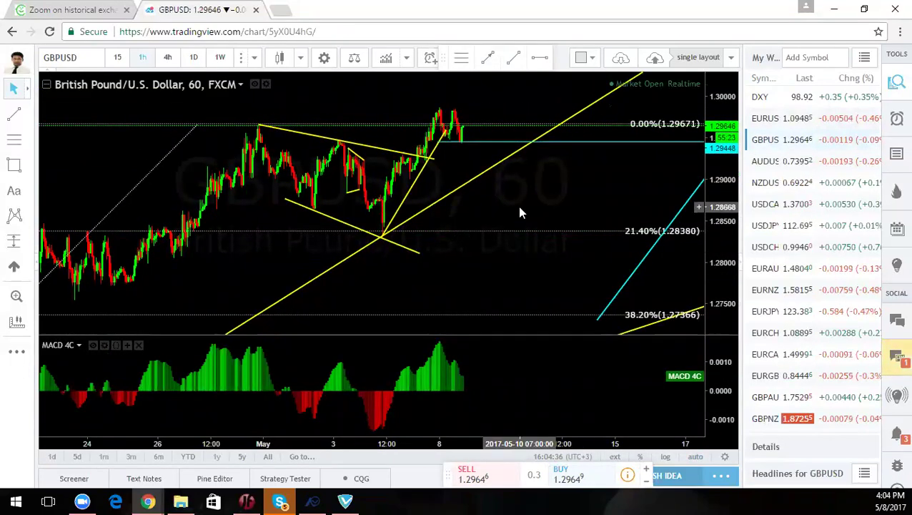
pyautogui.click(193, 58)
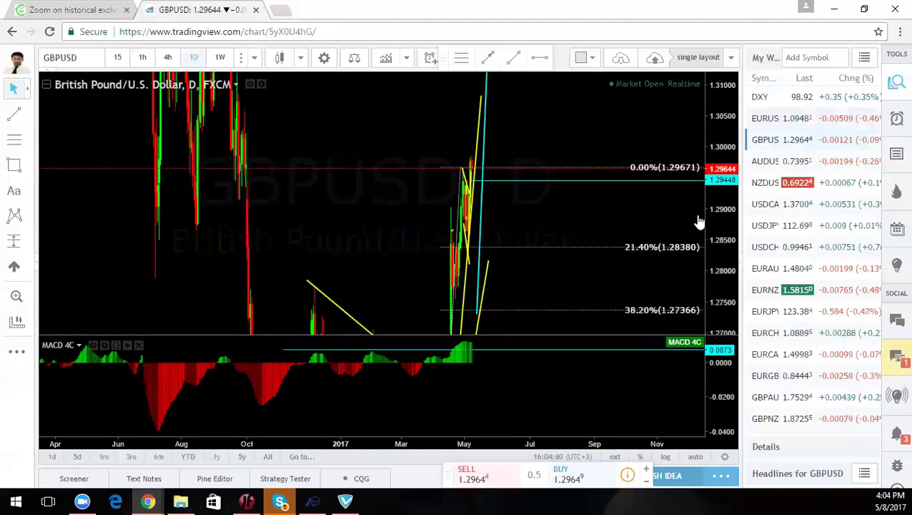
pyautogui.moveTo(719, 156); pyautogui.dragTo(721, 249)
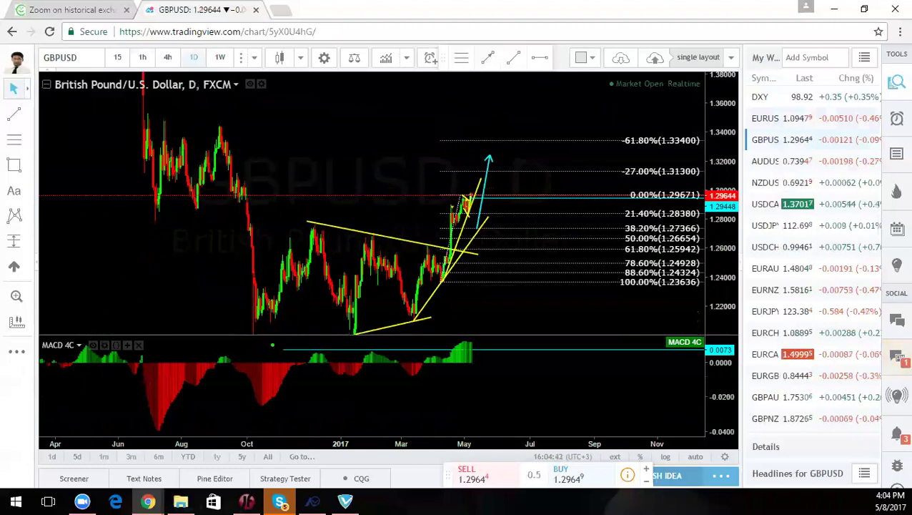
pyautogui.moveTo(245, 338)
pyautogui.mouseDown()
pyautogui.moveTo(310, 224)
pyautogui.moveTo(389, 289)
pyautogui.mouseUp()
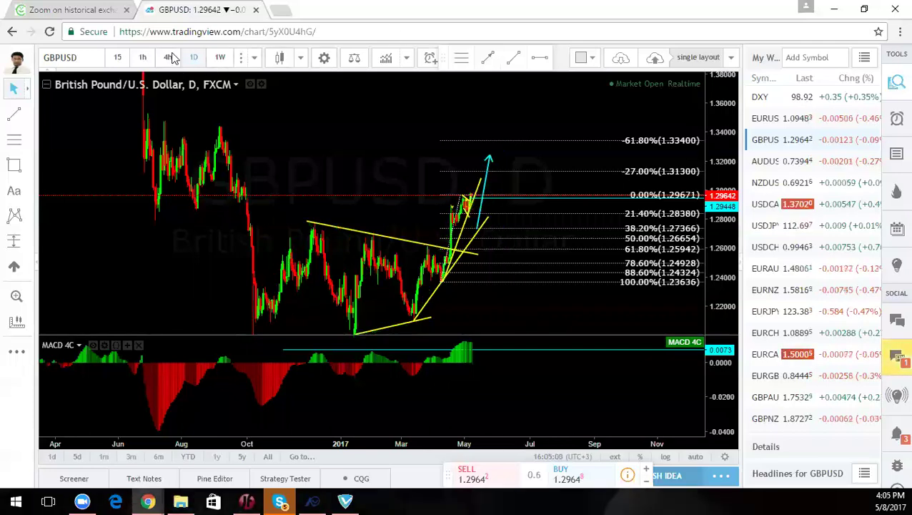
# Examine GBPUSD on the four-hour and one-hour timeframes, marking the range above 1.29448 and an upside target with temporary freehand strokes
pyautogui.click(171, 58)
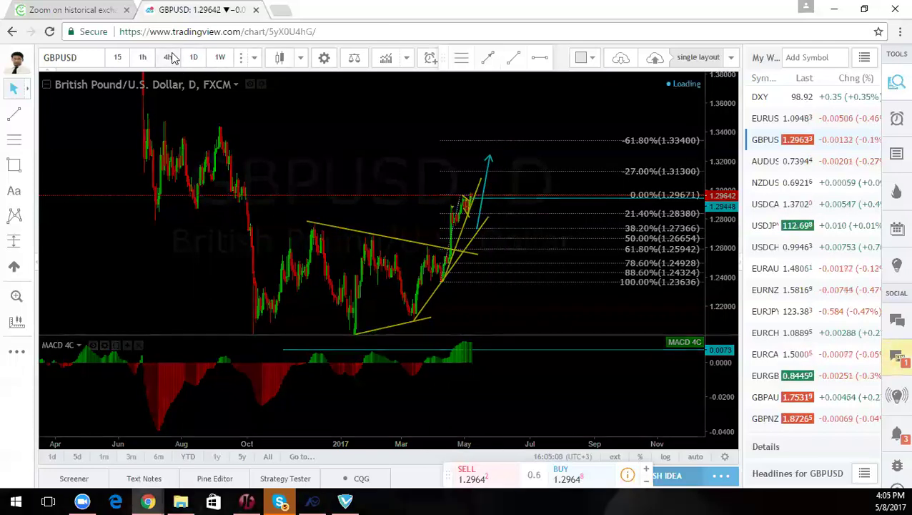
pyautogui.moveTo(723, 301); pyautogui.dragTo(723, 132)
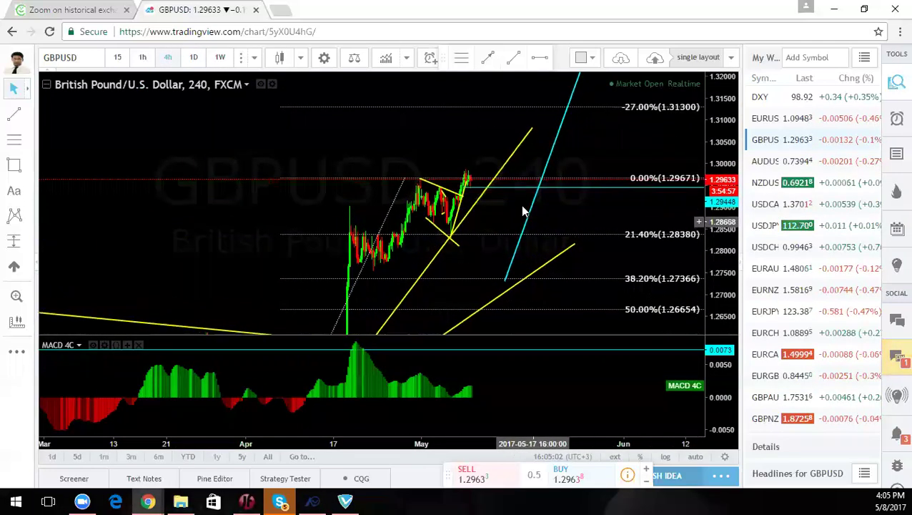
pyautogui.click(143, 59)
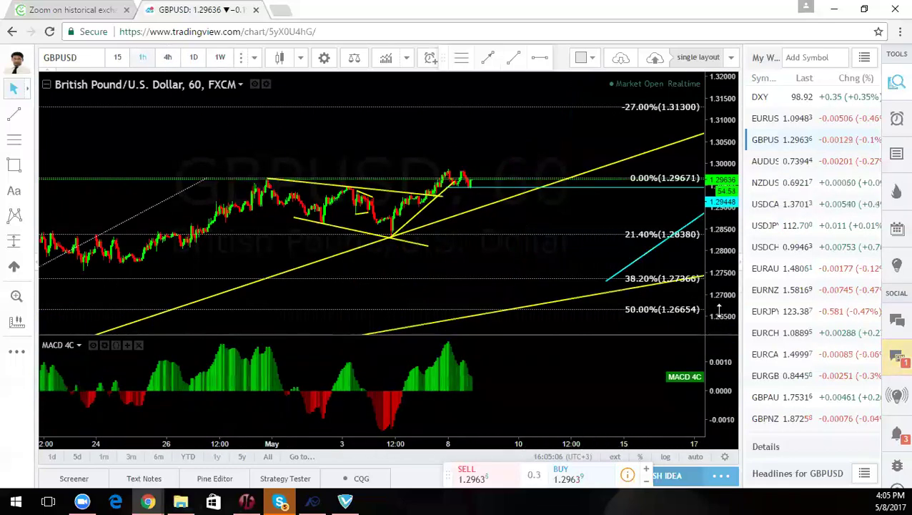
pyautogui.moveTo(719, 309); pyautogui.dragTo(586, 227)
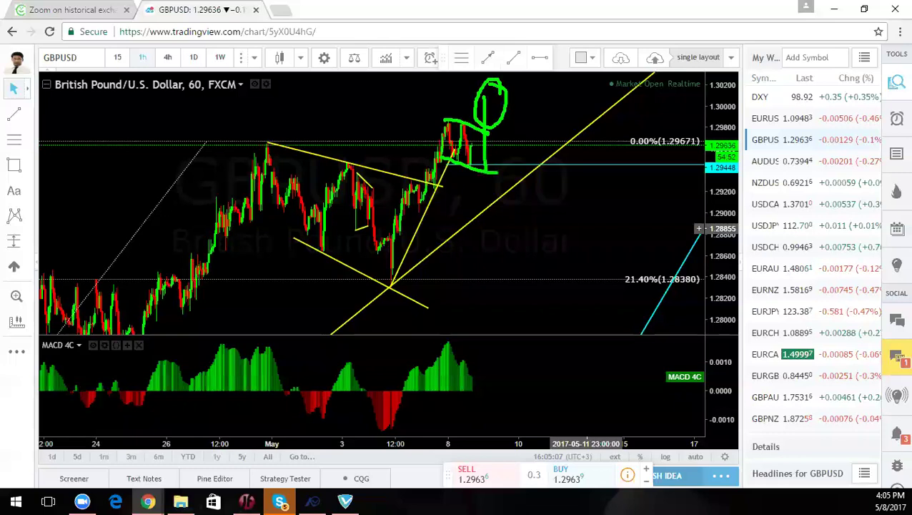
pyautogui.press('Escape')
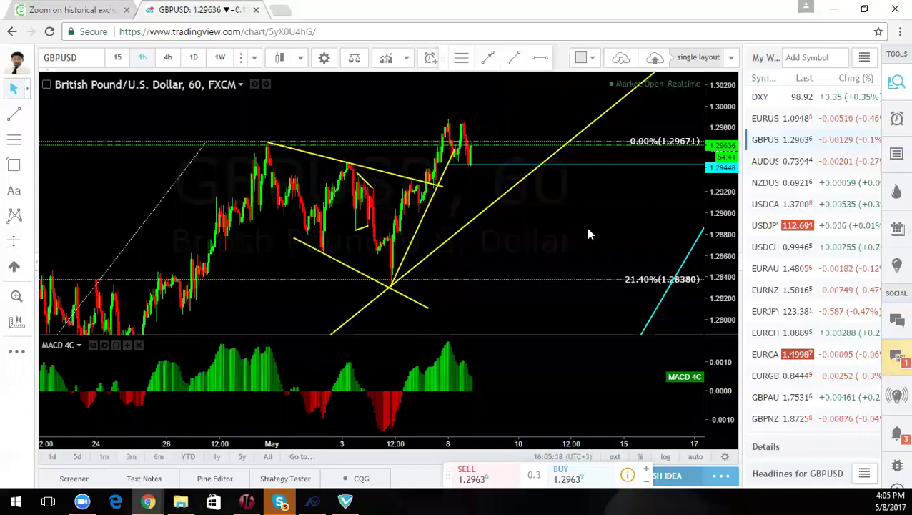
pyautogui.moveTo(588, 253); pyautogui.dragTo(569, 237)
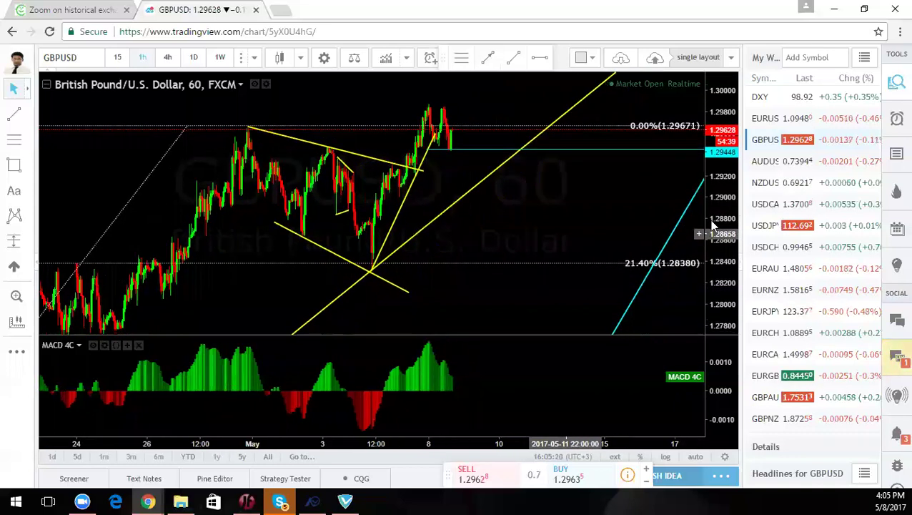
# Open the AUDUSD one-hour chart and frame the latest candles with the lower Fibonacci levels
pyautogui.click(760, 163)
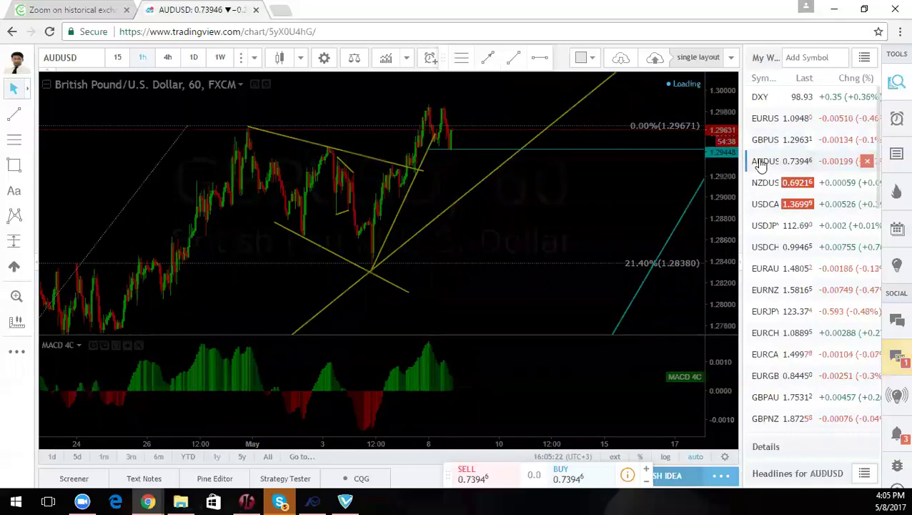
pyautogui.moveTo(719, 235); pyautogui.dragTo(718, 197)
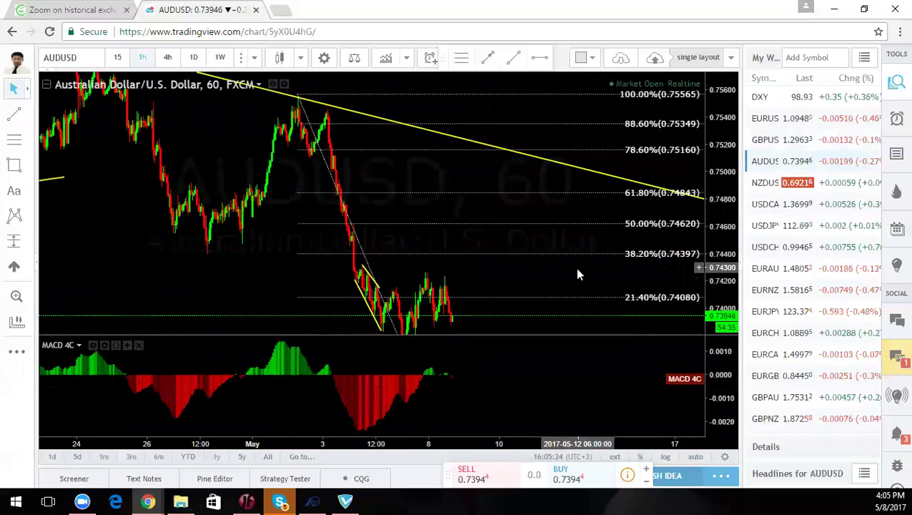
pyautogui.moveTo(576, 267); pyautogui.dragTo(570, 182)
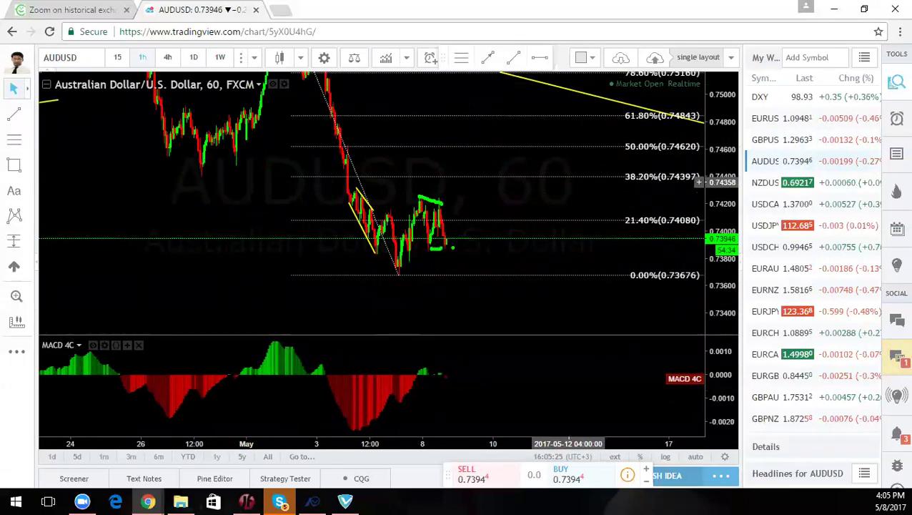
# Sketch a projected AUDUSD rise to the 50.00% retracement followed by a steep fall, and clear the marks
pyautogui.moveTo(452, 248); pyautogui.dragTo(480, 193)
pyautogui.moveTo(492, 149); pyautogui.dragTo(539, 405)
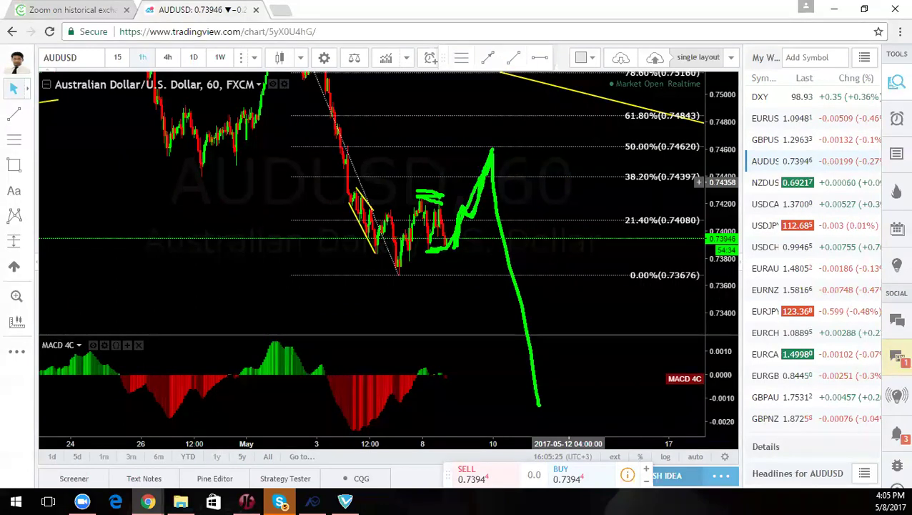
pyautogui.moveTo(493, 148); pyautogui.dragTo(518, 290)
pyautogui.press('Escape')
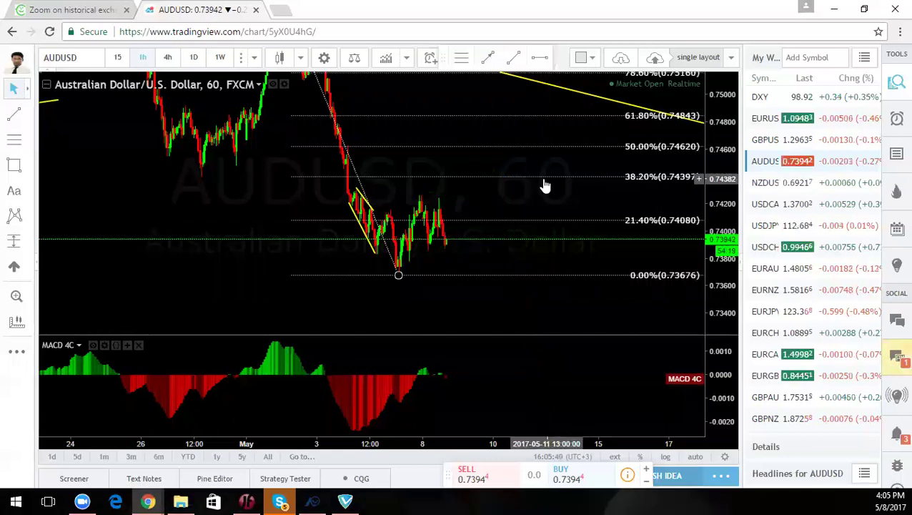
# Mark the rising move from the AUDUSD low, circle the downside area beneath current price, and clear the marks
pyautogui.moveTo(723, 158); pyautogui.dragTo(731, 237)
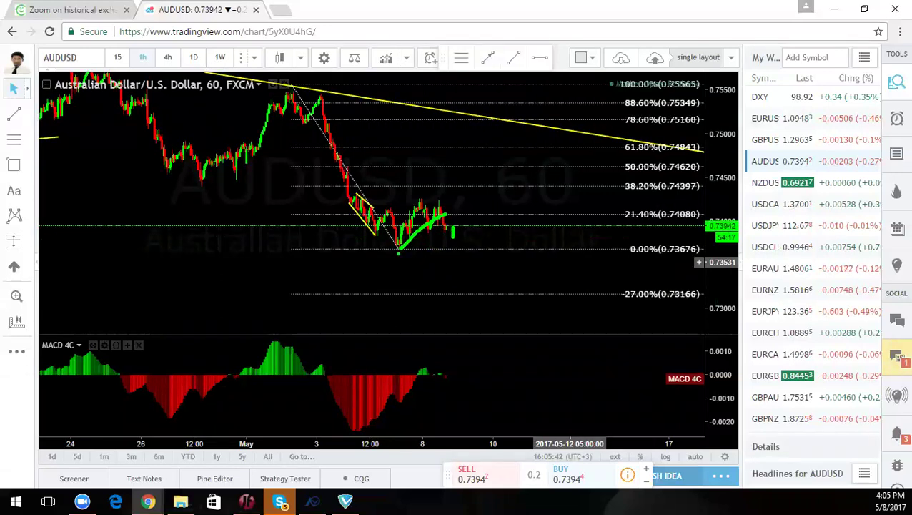
pyautogui.moveTo(398, 253); pyautogui.dragTo(462, 219)
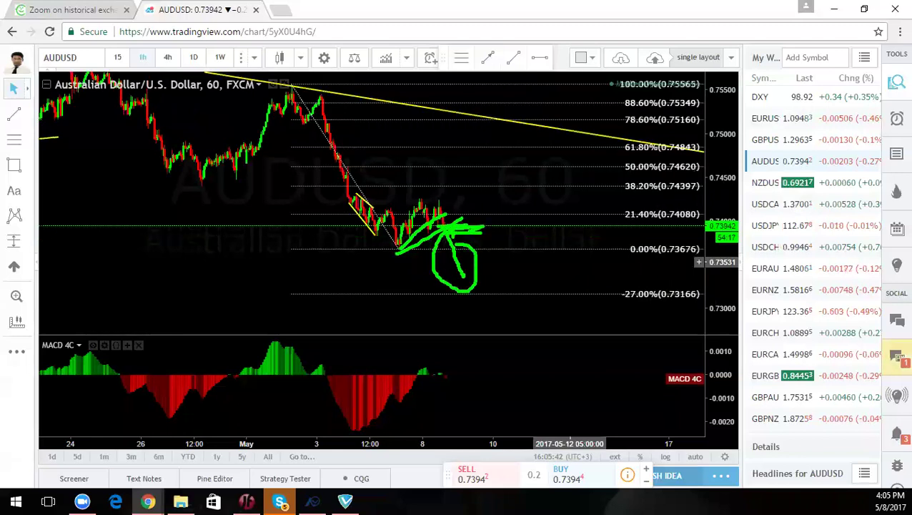
pyautogui.press('Escape')
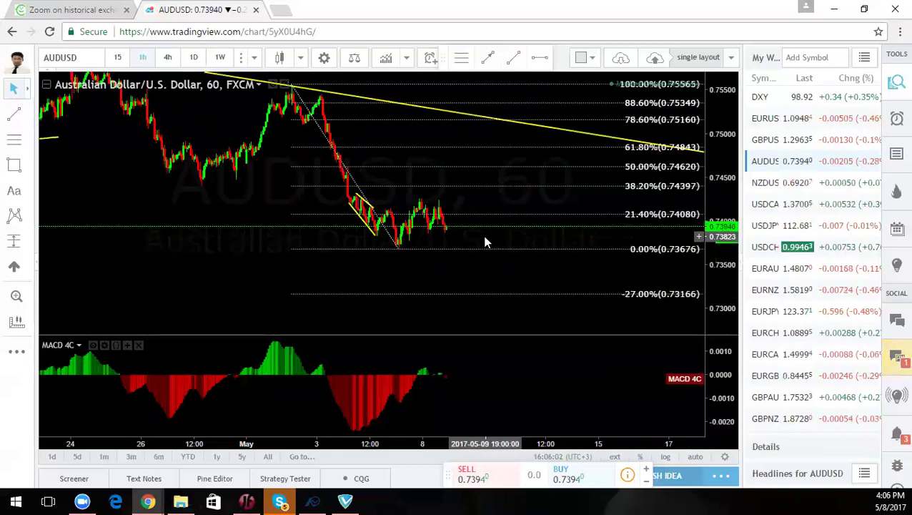
# Examine the earlier AUDUSD hourly trend lines and the lower extension levels, and switch the chart to the daily timeframe
pyautogui.scroll(-3, 236, 262)
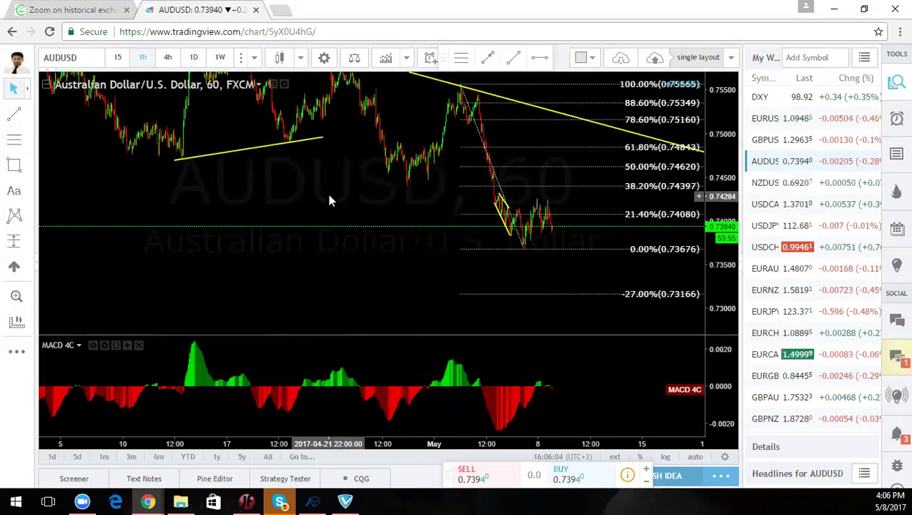
pyautogui.scroll(-3, 372, 300)
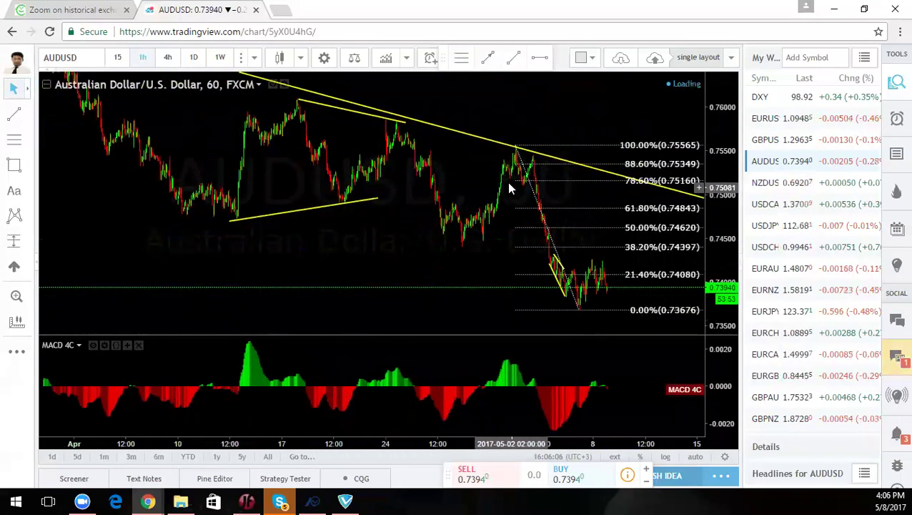
pyautogui.moveTo(360, 255); pyautogui.dragTo(568, 306)
pyautogui.moveTo(307, 173); pyautogui.dragTo(456, 266)
pyautogui.moveTo(276, 255); pyautogui.dragTo(454, 307)
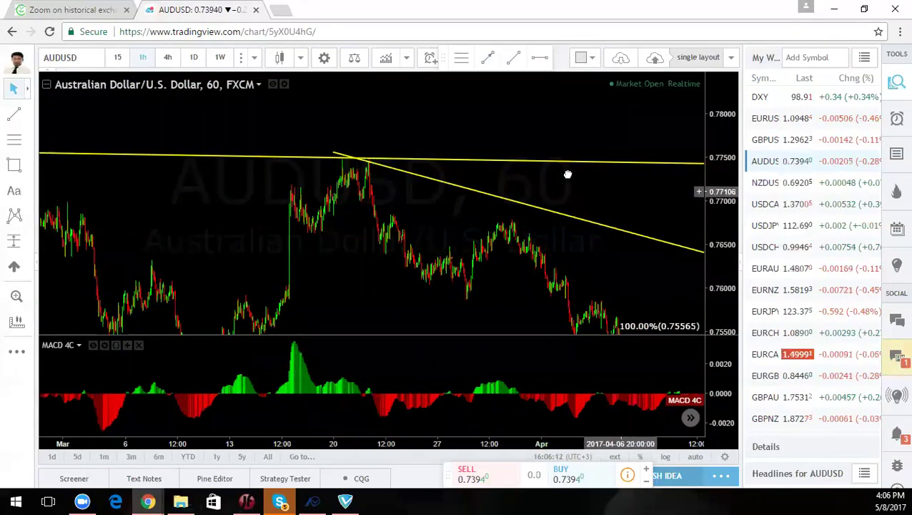
pyautogui.moveTo(568, 174); pyautogui.dragTo(281, 168)
pyautogui.moveTo(413, 255); pyautogui.dragTo(179, 229)
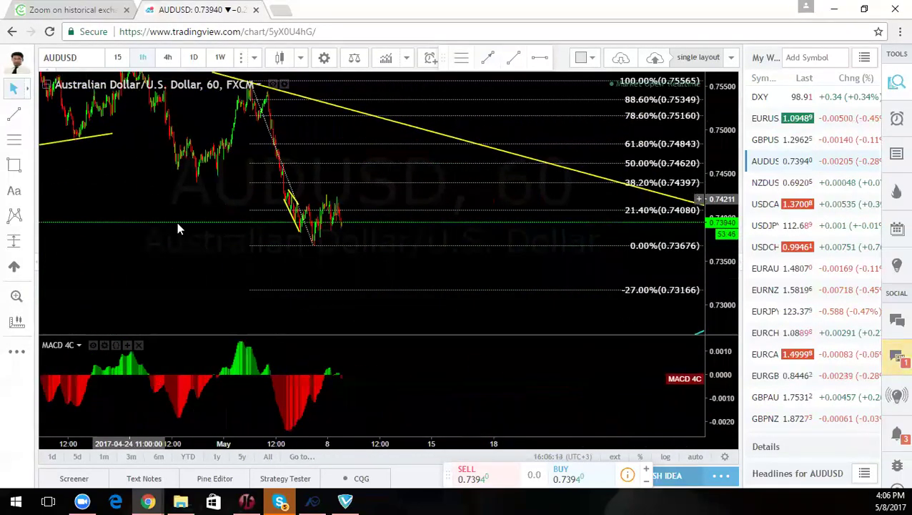
pyautogui.moveTo(173, 281); pyautogui.dragTo(181, 187)
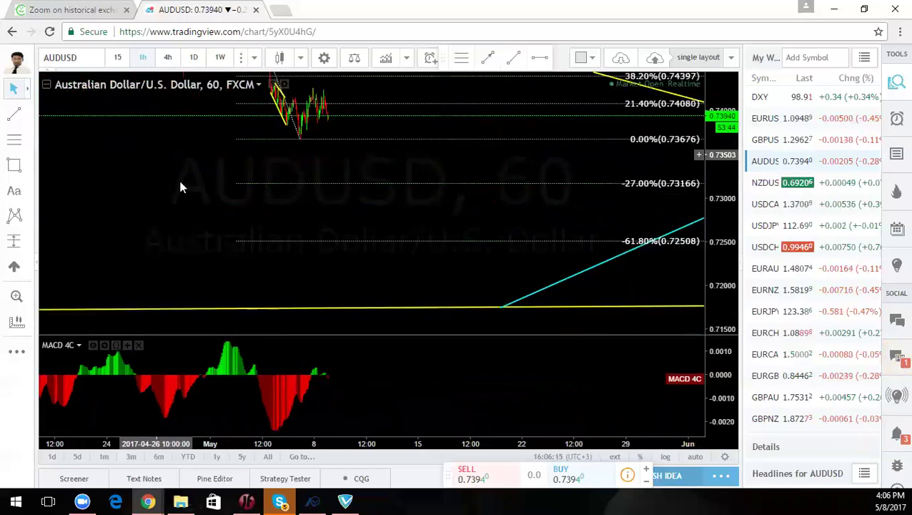
pyautogui.click(193, 57)
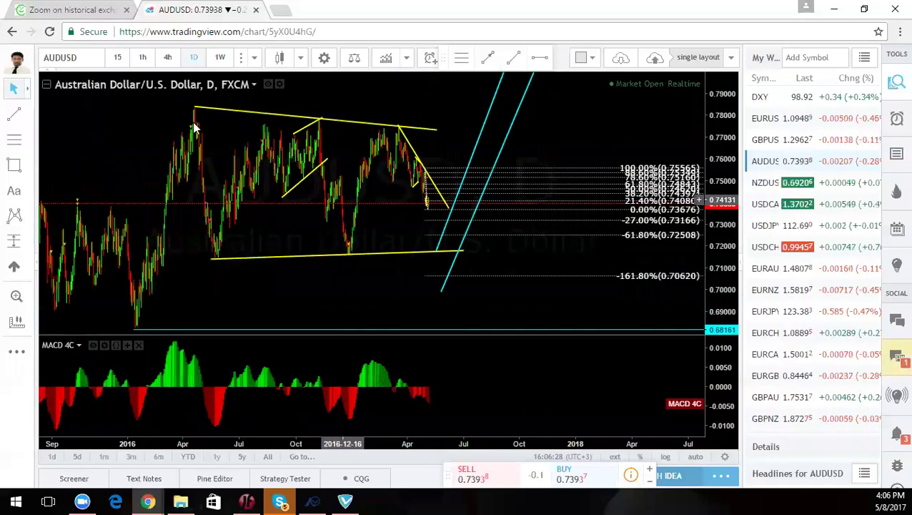
# Switch to the four-hour timeframe and open the NZDUSD chart, enlarging its latest candles
pyautogui.click(168, 57)
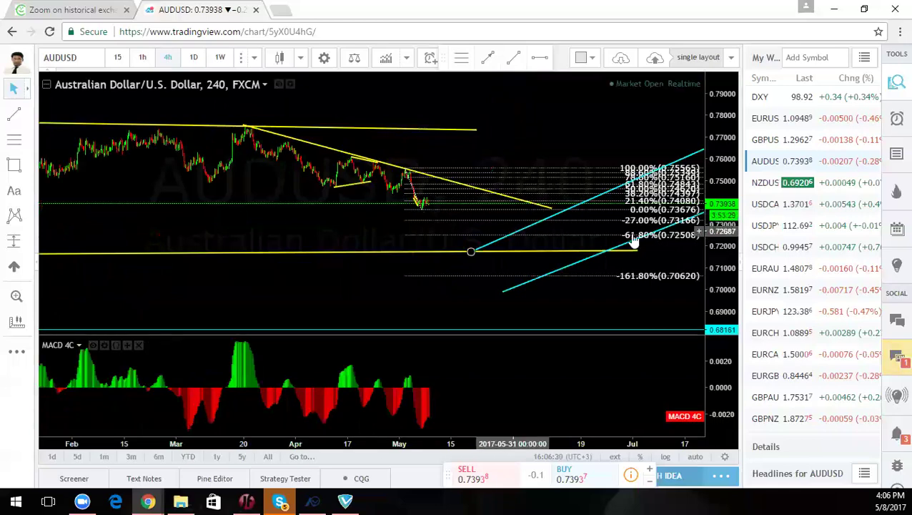
pyautogui.click(760, 186)
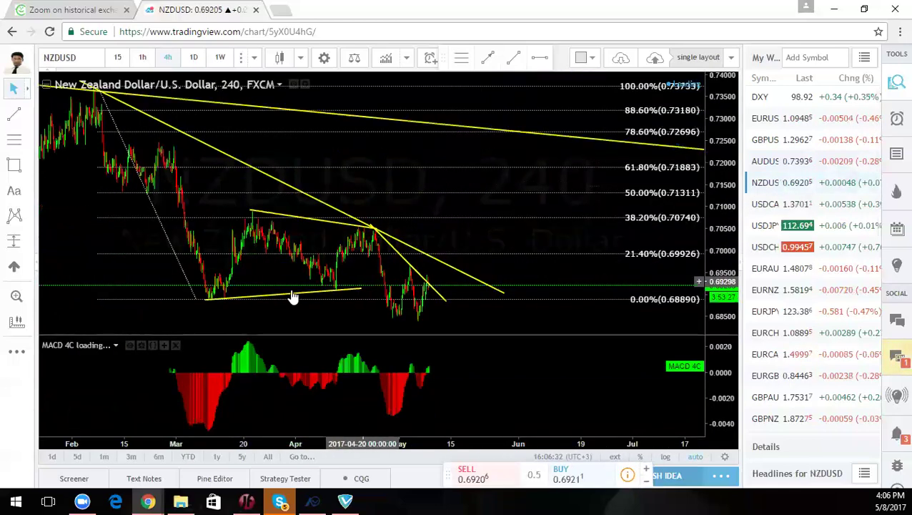
pyautogui.moveTo(718, 259); pyautogui.dragTo(718, 214)
# Sketch a projected NZDUSD fall to the -27.00% extension and a rebound to the 38.20% retracement, and clear the marks
pyautogui.moveTo(524, 246); pyautogui.dragTo(536, 130)
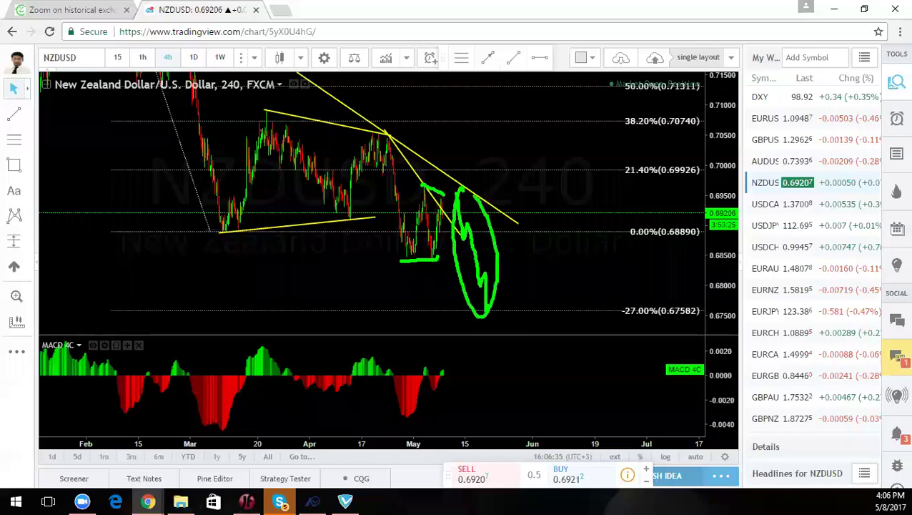
pyautogui.moveTo(500, 304); pyautogui.dragTo(542, 142)
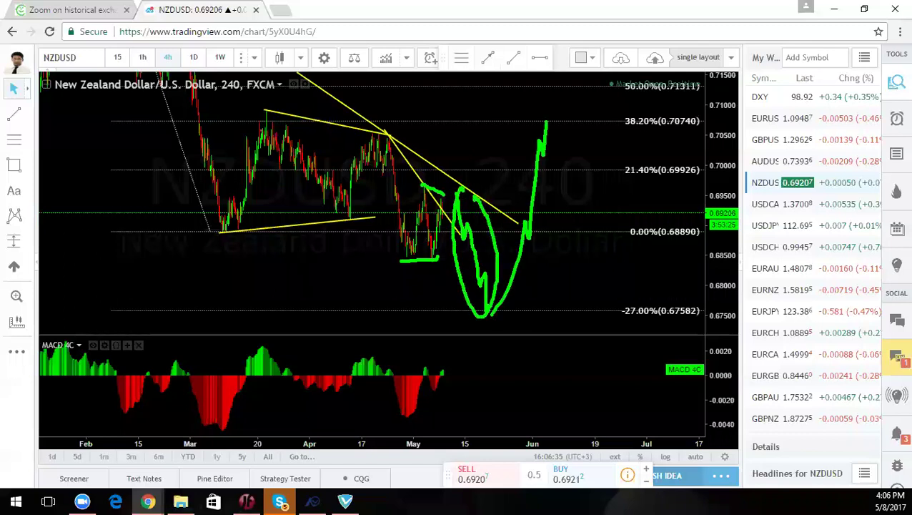
pyautogui.press('Escape')
# Switch NZDUSD to the daily timeframe and frame the 2015–2017 candles with all Fibonacci extensions down to -161.80%
pyautogui.click(185, 56)
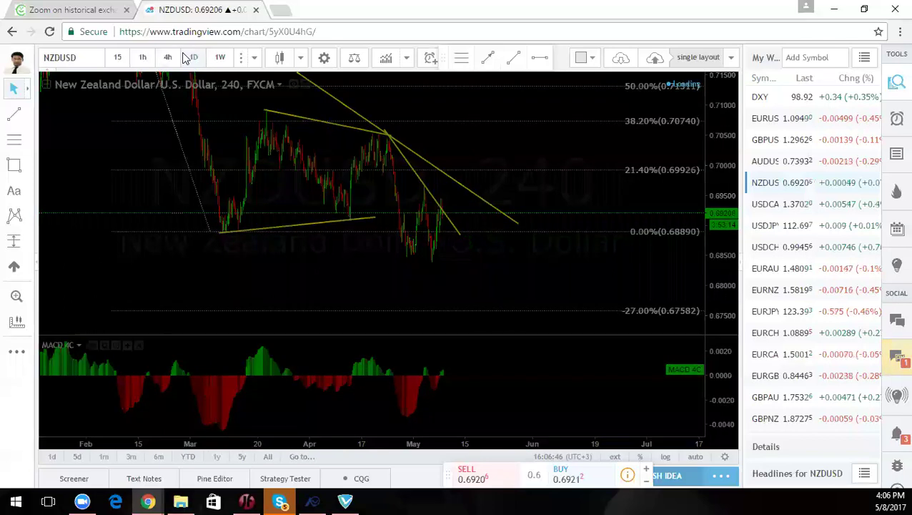
pyautogui.moveTo(717, 135); pyautogui.dragTo(677, 320)
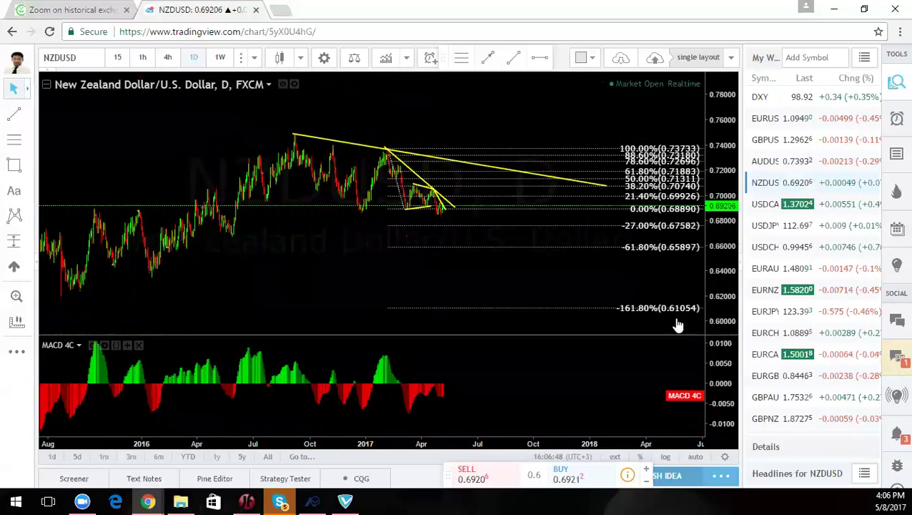
pyautogui.moveTo(337, 263); pyautogui.dragTo(384, 261)
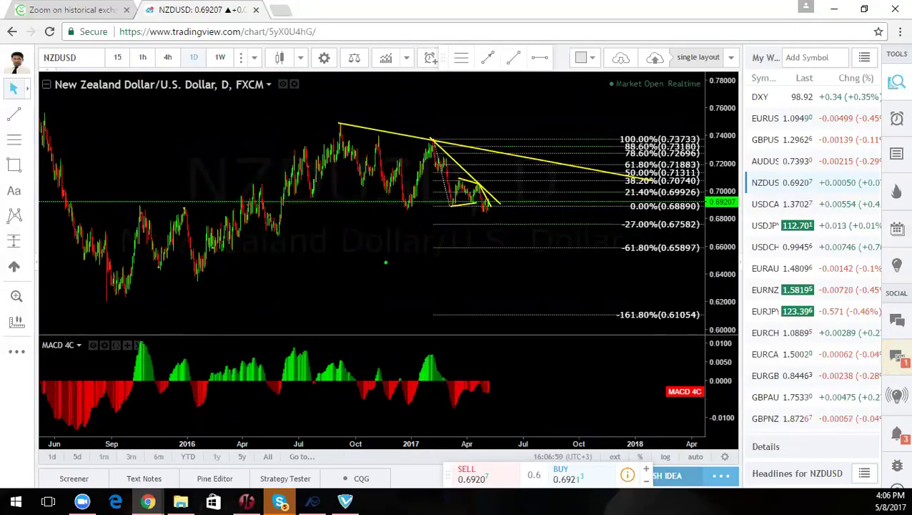
# Trace the NZDUSD swings from the 2016 high, project a rebound to the falling trend line and a renewed drop, and clear the marks
pyautogui.moveTo(347, 125); pyautogui.dragTo(355, 135)
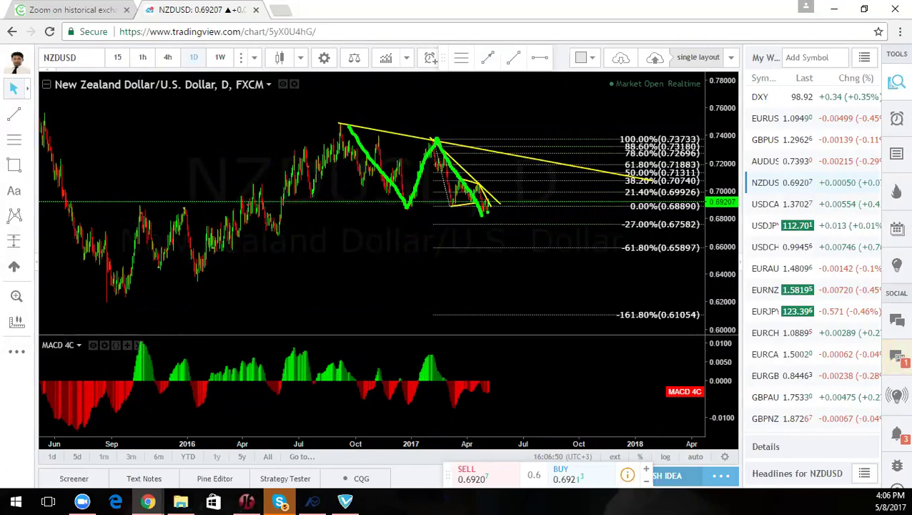
pyautogui.moveTo(488, 200); pyautogui.dragTo(500, 224)
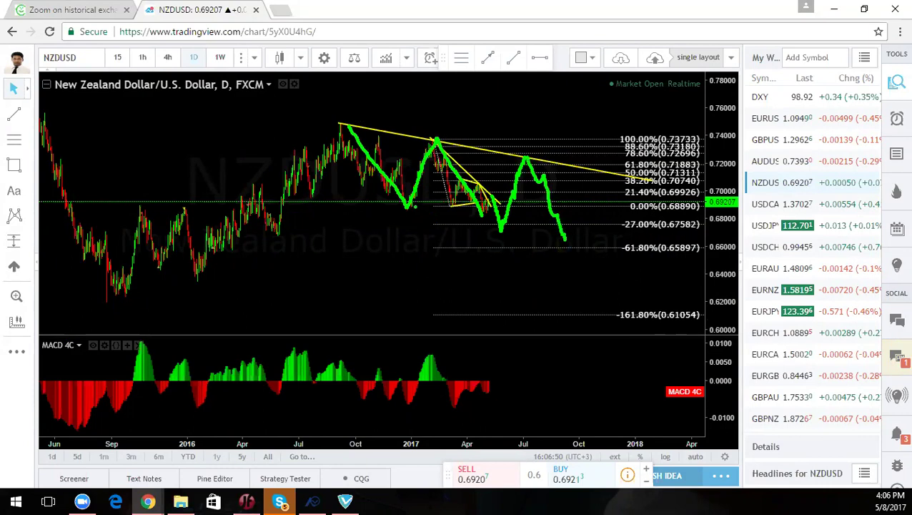
pyautogui.moveTo(406, 207); pyautogui.dragTo(514, 235)
pyautogui.press('Escape')
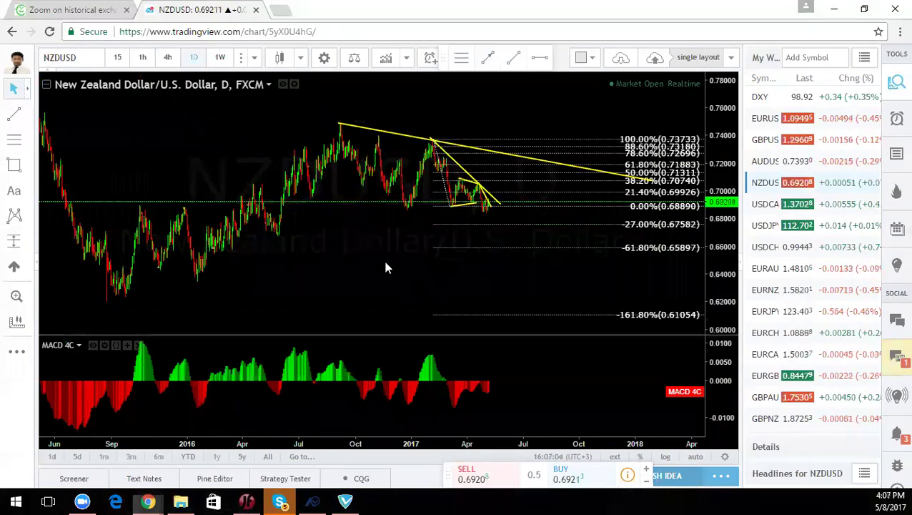
# Return NZDUSD to the four-hour timeframe and frame the latest candles between the 50.00% and -27.00% levels
pyautogui.click(166, 59)
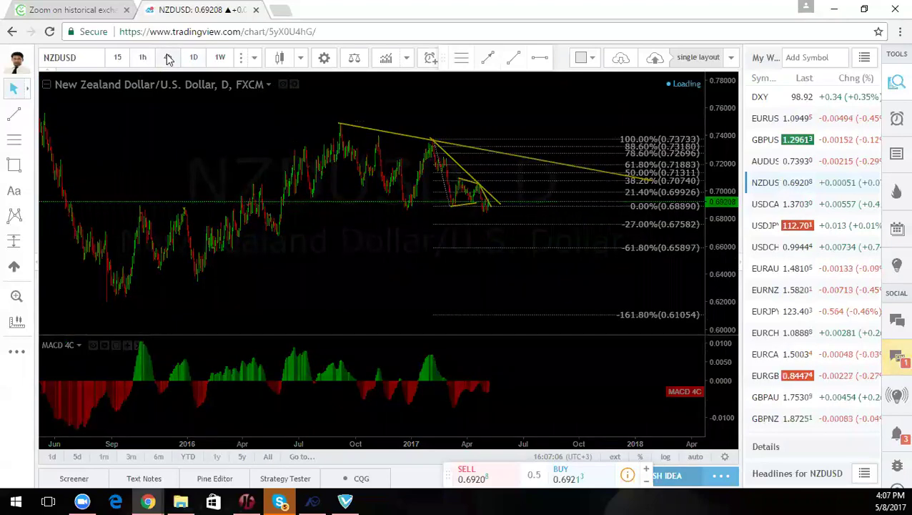
pyautogui.moveTo(709, 282); pyautogui.dragTo(721, 71)
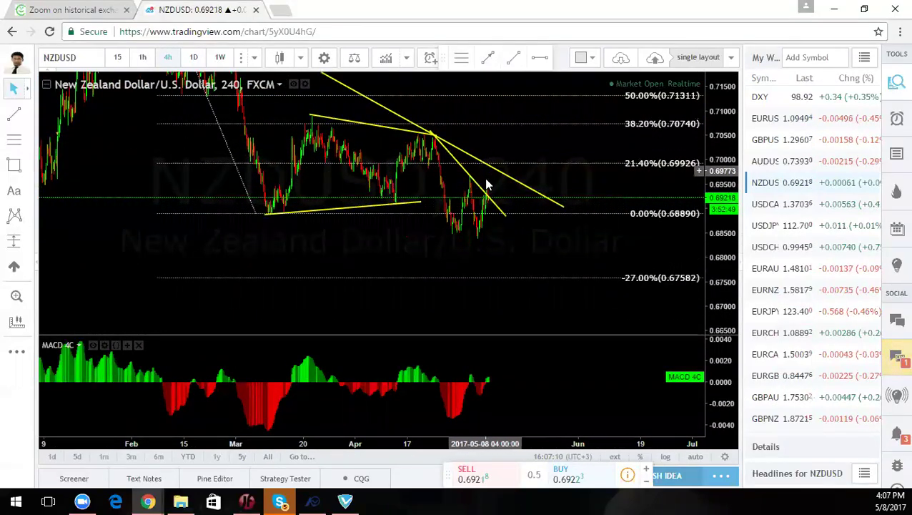
pyautogui.scroll(1, 513, 266)
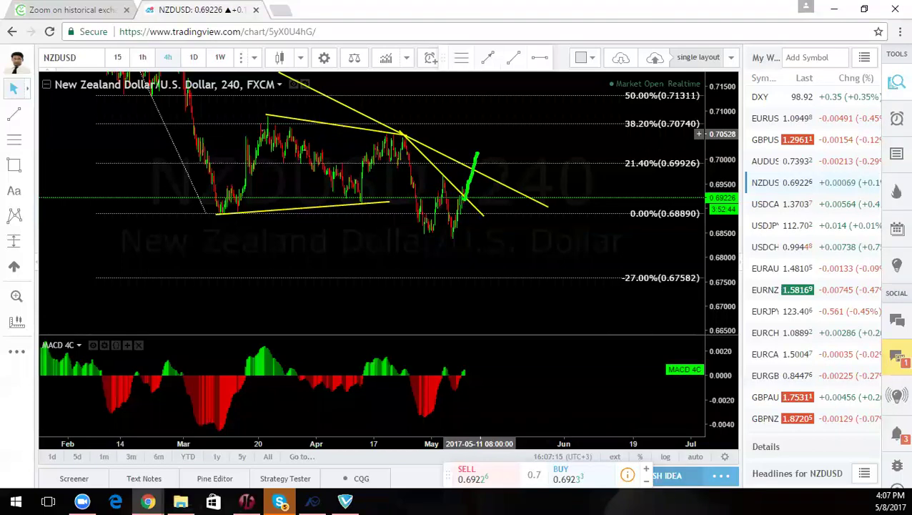
# Sketch an NZDUSD consolidation above the falling trend line followed by a rally beyond the 50.00% retracement, and clear the marks
pyautogui.moveTo(501, 174)
pyautogui.mouseDown()
pyautogui.moveTo(535, 180)
pyautogui.moveTo(531, 188)
pyautogui.mouseUp()
pyautogui.moveTo(481, 130); pyautogui.dragTo(547, 175)
pyautogui.moveTo(477, 170)
pyautogui.mouseDown()
pyautogui.moveTo(526, 188)
pyautogui.moveTo(553, 53)
pyautogui.mouseUp()
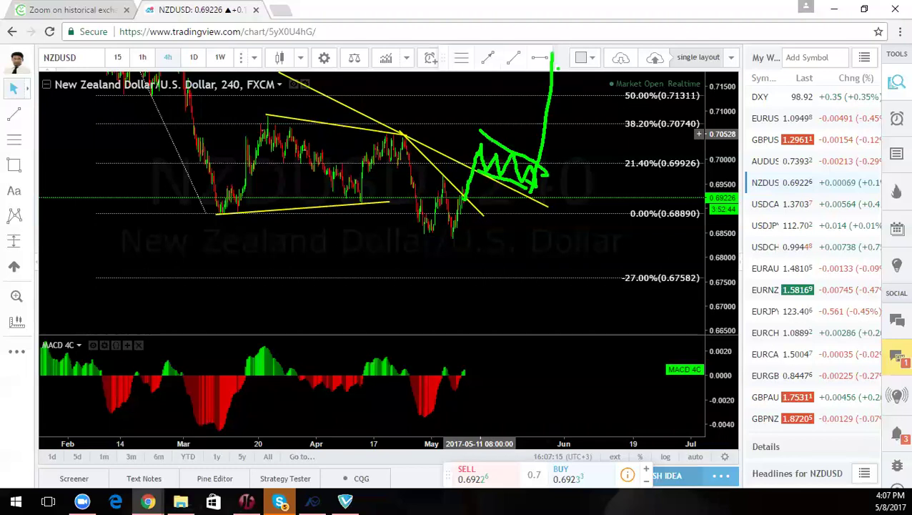
pyautogui.press('Escape')
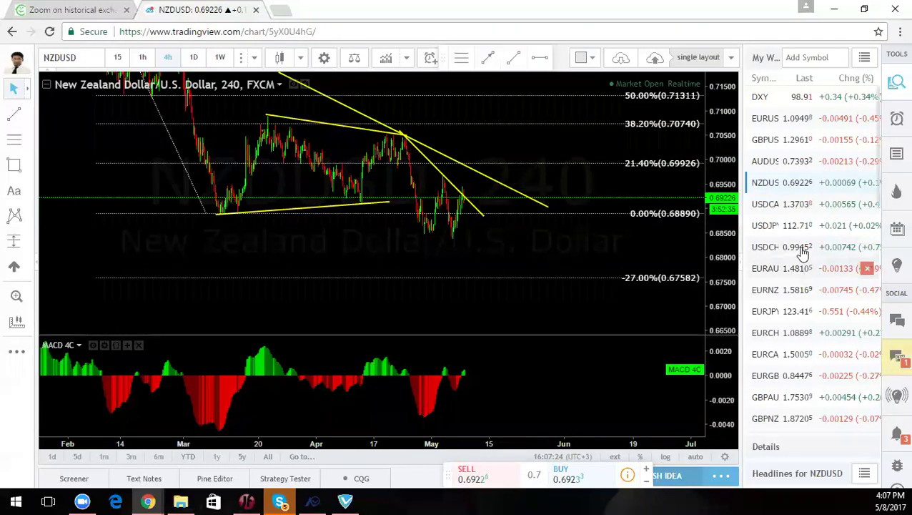
# Open the USDCAD chart on the one-hour timeframe and bring the rising channel and latest candles into view
pyautogui.click(768, 204)
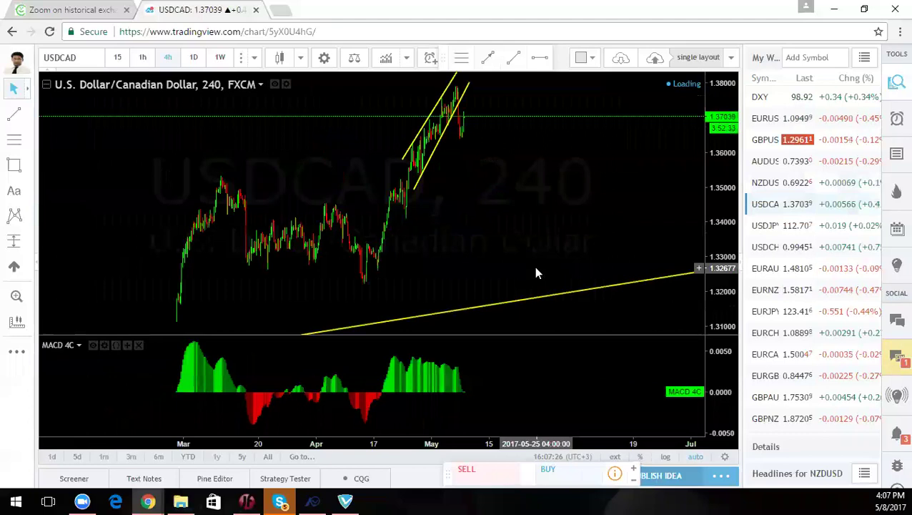
pyautogui.click(142, 57)
pyautogui.moveTo(718, 280); pyautogui.dragTo(715, 218)
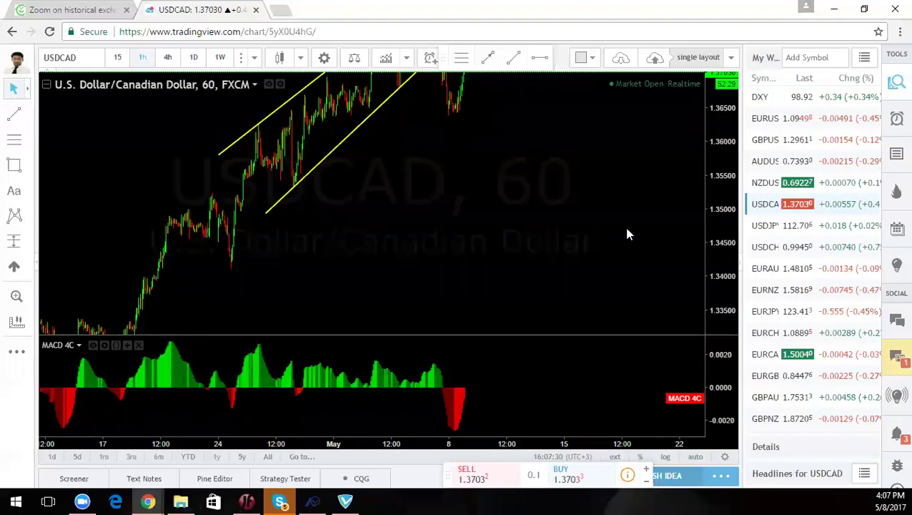
pyautogui.moveTo(449, 221); pyautogui.dragTo(469, 252)
# Switch USDCAD to the daily timeframe and frame the entire rising trend line from the 2016 low
pyautogui.click(194, 57)
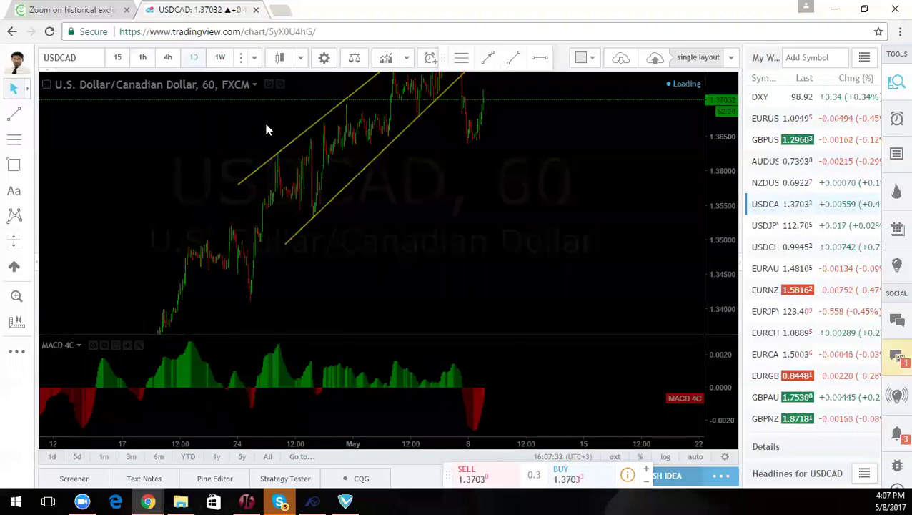
pyautogui.moveTo(715, 123); pyautogui.dragTo(706, 319)
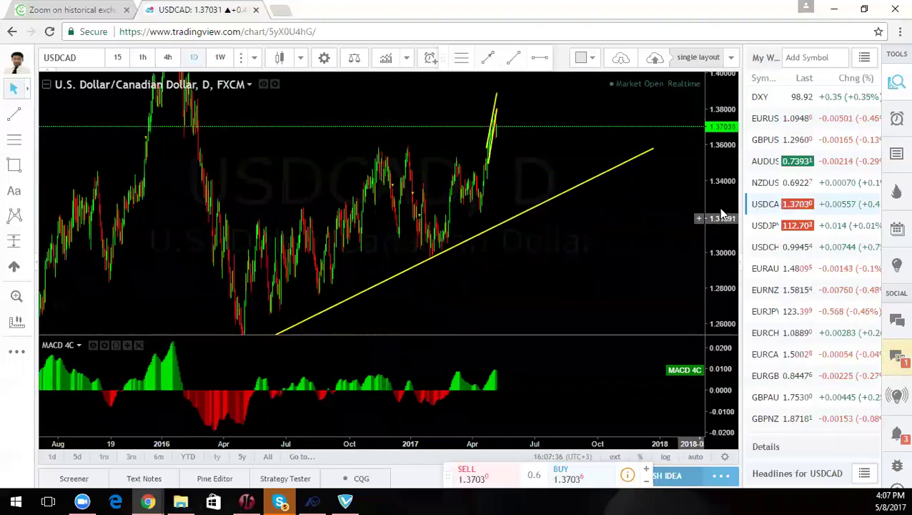
pyautogui.moveTo(722, 211); pyautogui.dragTo(653, 290)
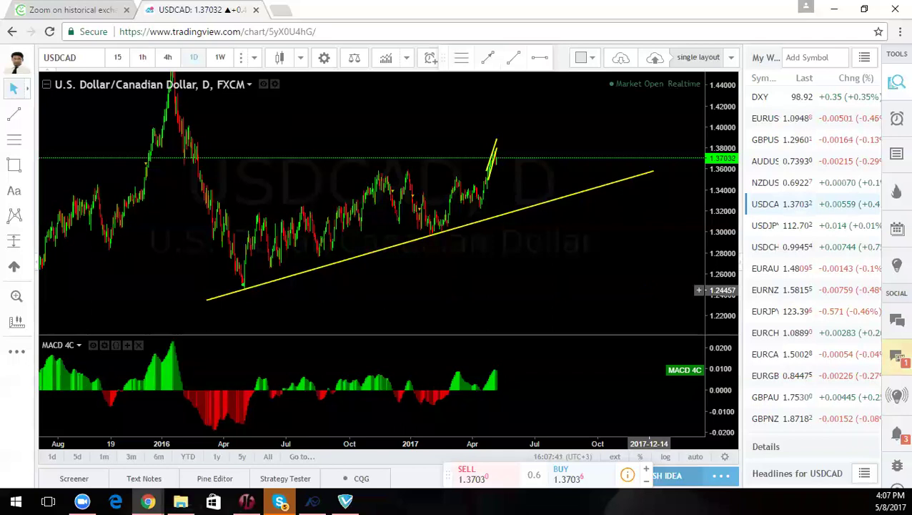
# Mark the rising USDCAD highs, sketch a pullback to the trend line with a rebound or break below it, and clear the marks
pyautogui.moveTo(242, 284)
pyautogui.mouseDown()
pyautogui.moveTo(256, 226)
pyautogui.moveTo(408, 170)
pyautogui.moveTo(510, 147)
pyautogui.mouseUp()
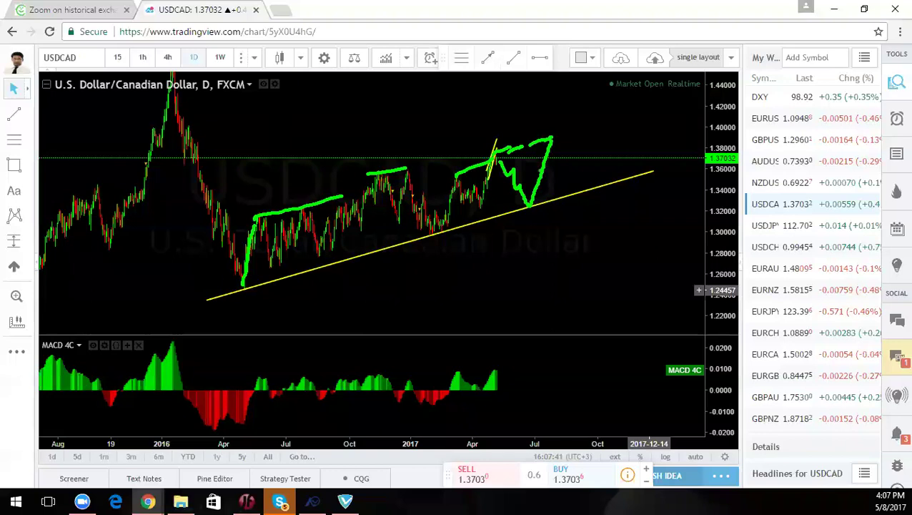
pyautogui.moveTo(531, 207); pyautogui.dragTo(549, 300)
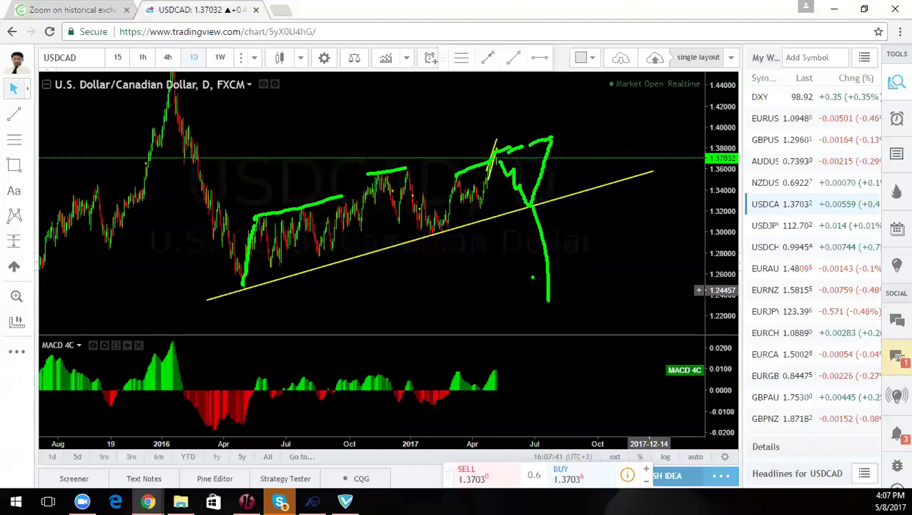
pyautogui.press('Escape')
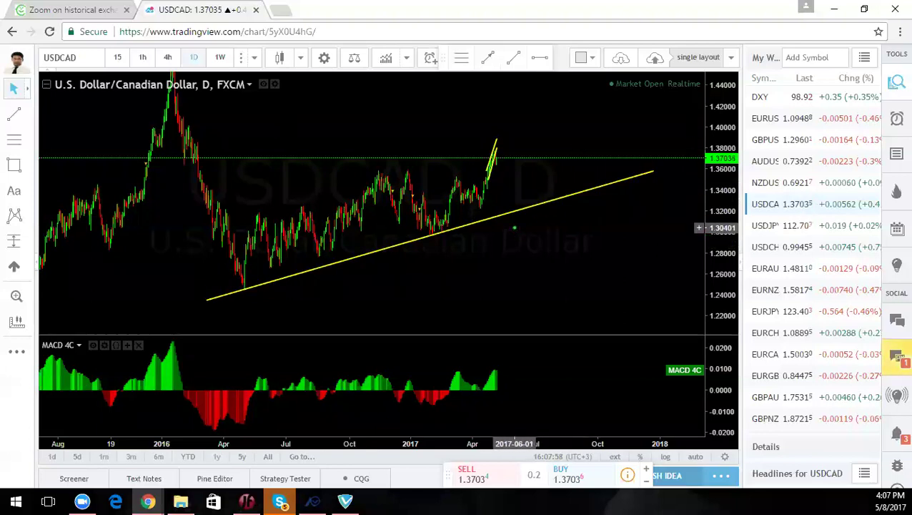
# Circle the first USDCAD rise from the 2016 low and trace the price swings inside it
pyautogui.hotkey('ctrl', '2')
pyautogui.moveTo(242, 284)
pyautogui.mouseDown()
pyautogui.moveTo(341, 246)
pyautogui.moveTo(377, 172)
pyautogui.moveTo(241, 226)
pyautogui.moveTo(234, 270)
pyautogui.mouseUp()
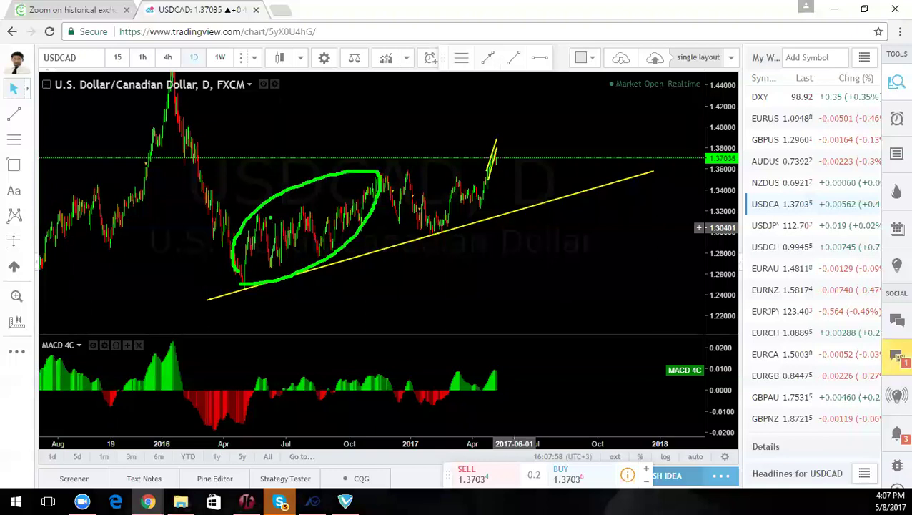
pyautogui.moveTo(263, 211)
pyautogui.mouseDown()
pyautogui.moveTo(265, 249)
pyautogui.moveTo(290, 229)
pyautogui.mouseUp()
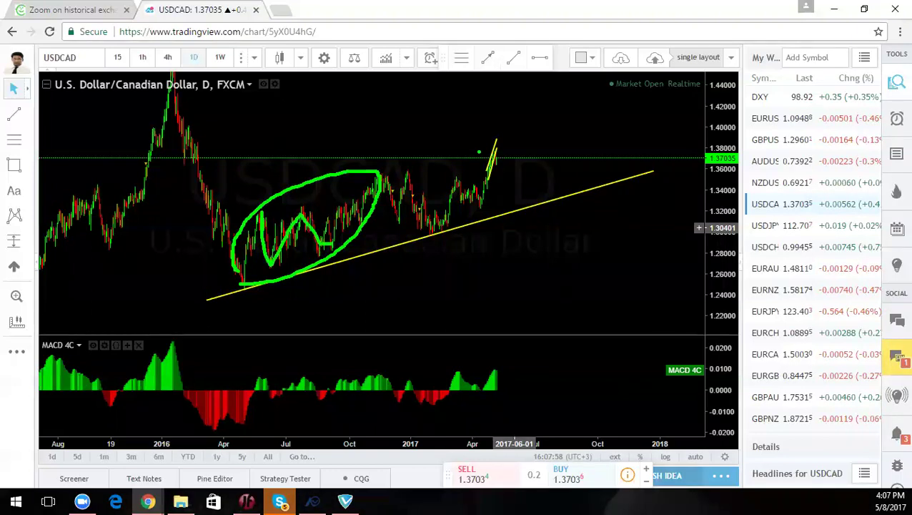
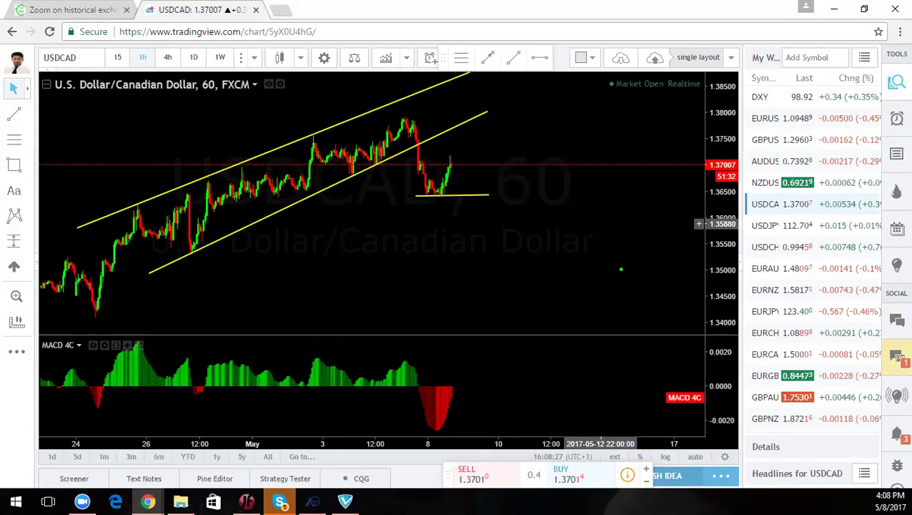
# Underline the current USDCAD price on the hourly chart, write a circled "1m" with an arrow and a numeral 1 beside it, and clear the marks
pyautogui.moveTo(461, 163); pyautogui.dragTo(389, 164)
pyautogui.moveTo(587, 147); pyautogui.dragTo(604, 140)
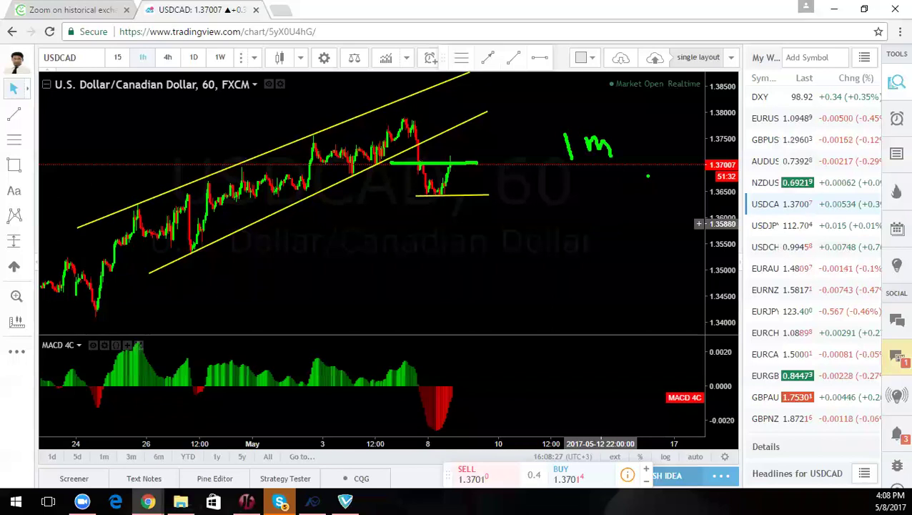
pyautogui.moveTo(649, 162); pyautogui.dragTo(626, 201)
pyautogui.moveTo(564, 166)
pyautogui.mouseDown()
pyautogui.moveTo(619, 145)
pyautogui.moveTo(522, 142)
pyautogui.moveTo(561, 165)
pyautogui.mouseUp()
pyautogui.moveTo(636, 129); pyautogui.dragTo(655, 109)
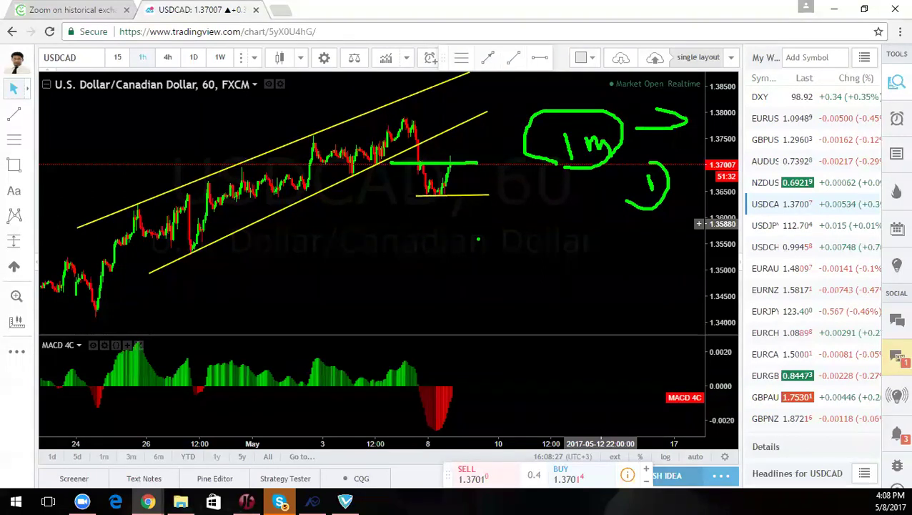
pyautogui.press('Escape')
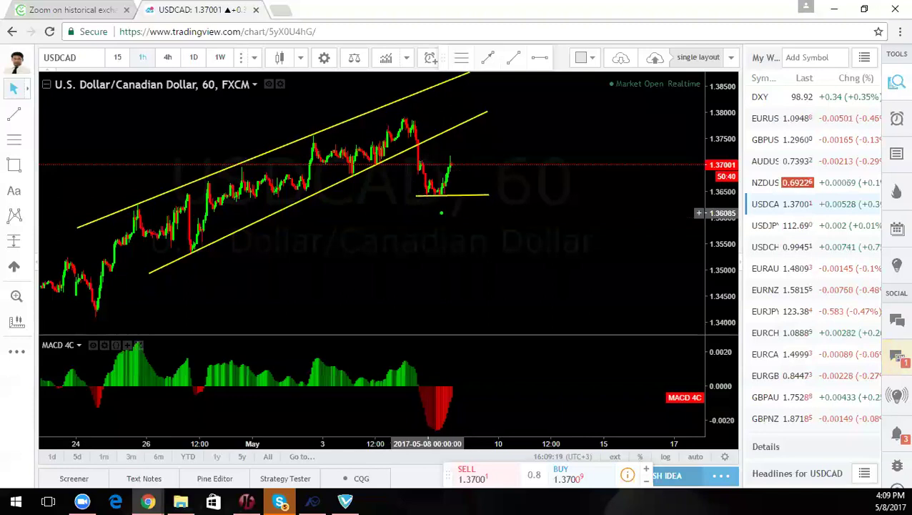
# Mark a horizontal level just above the recent USDCAD hourly high, and clear the mark
pyautogui.moveTo(380, 106); pyautogui.dragTo(499, 106)
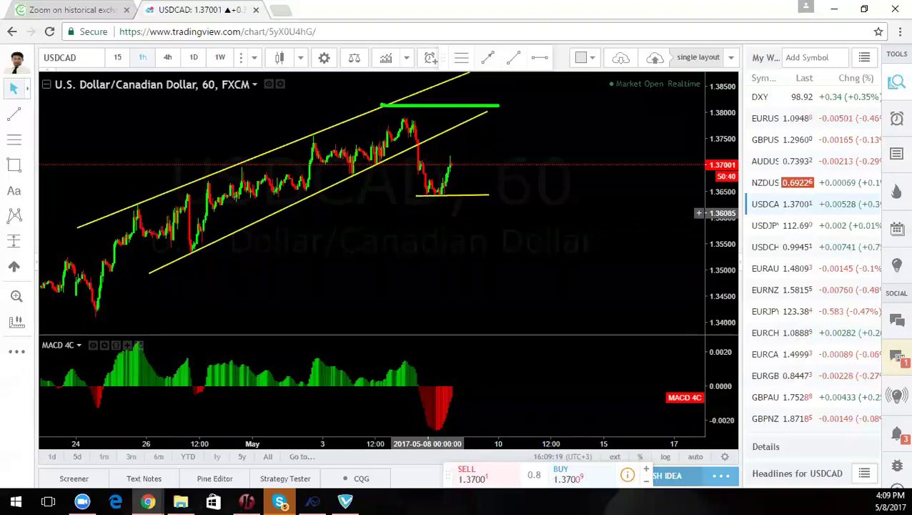
pyautogui.press('Escape')
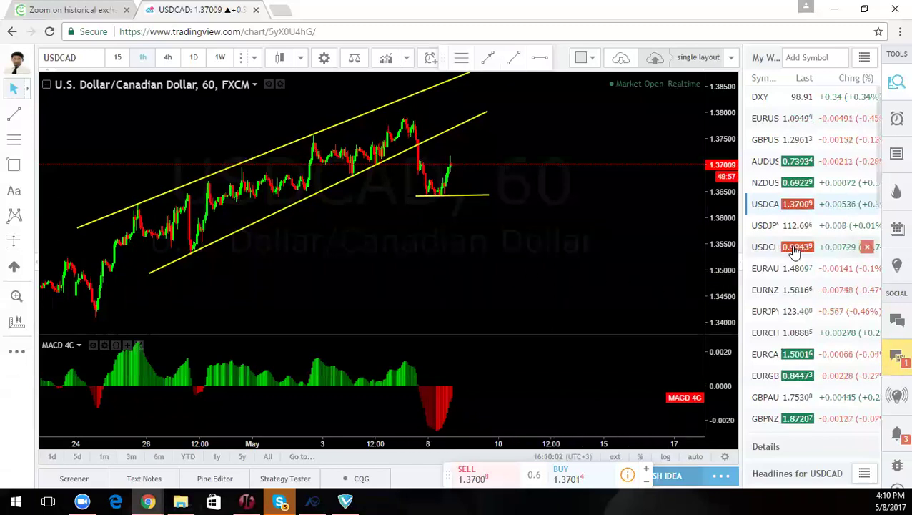
# Open the USDJPY chart, switch it to the 15-minute timeframe, and frame the latest candles with their trend lines
pyautogui.click(764, 226)
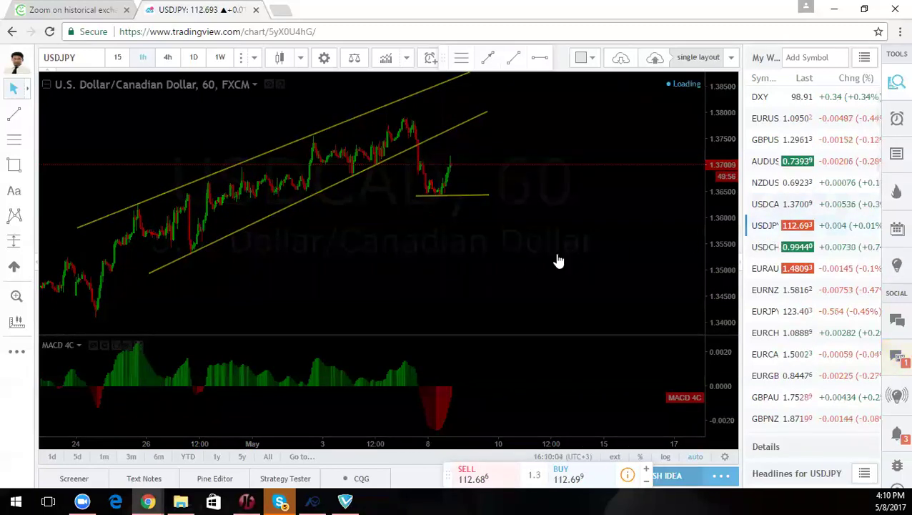
pyautogui.moveTo(717, 255); pyautogui.dragTo(716, 236)
pyautogui.moveTo(594, 232); pyautogui.dragTo(602, 301)
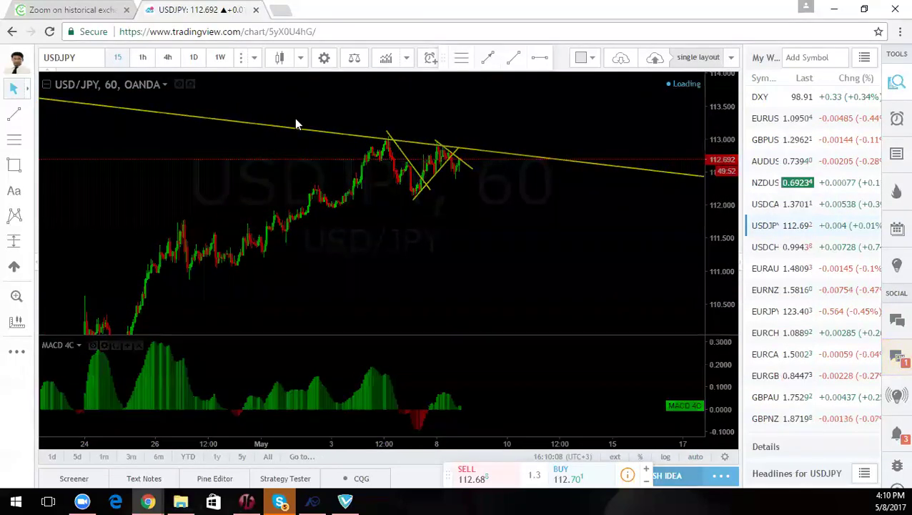
pyautogui.click(117, 57)
pyautogui.moveTo(717, 299); pyautogui.dragTo(717, 179)
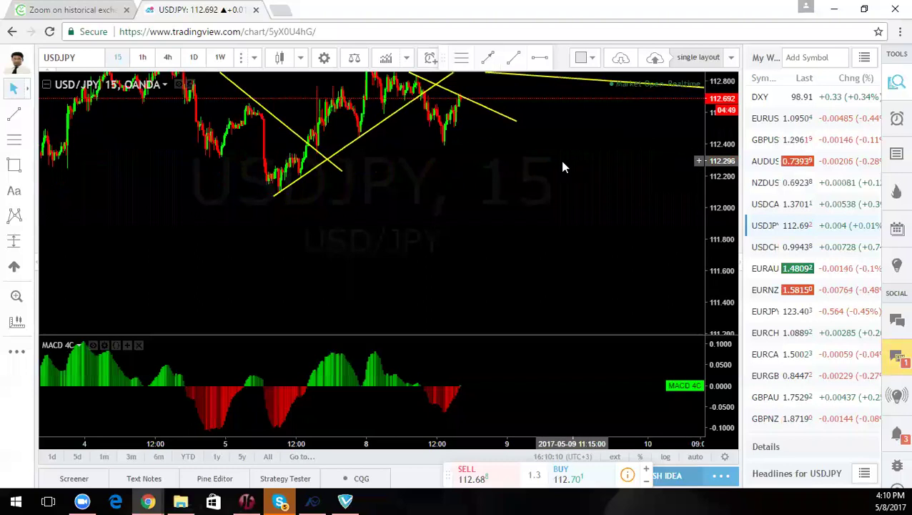
pyautogui.moveTo(560, 172); pyautogui.dragTo(567, 254)
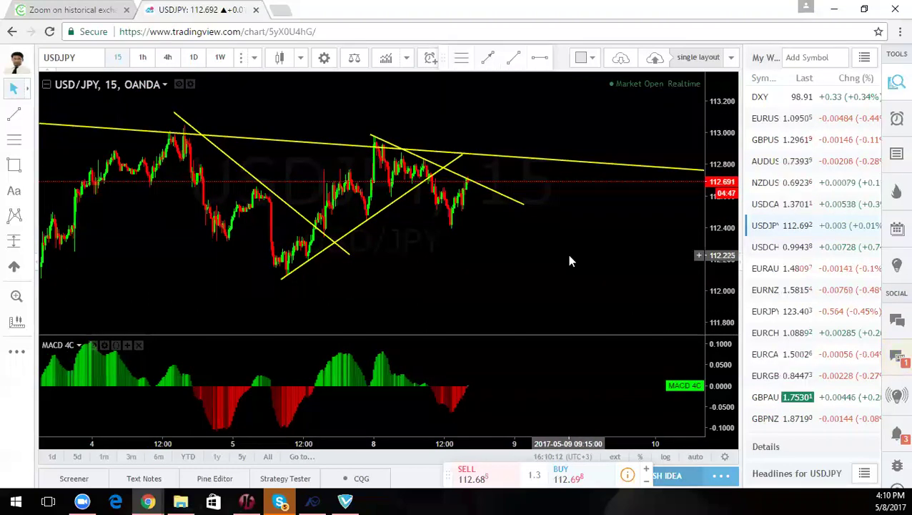
# Trace the USDJPY swings into a projected drop to about 112.00, mark horizontal levels below the early-May low and near the current price, and clear the marks
pyautogui.moveTo(166, 129)
pyautogui.mouseDown()
pyautogui.moveTo(280, 264)
pyautogui.moveTo(383, 147)
pyautogui.moveTo(503, 287)
pyautogui.mouseUp()
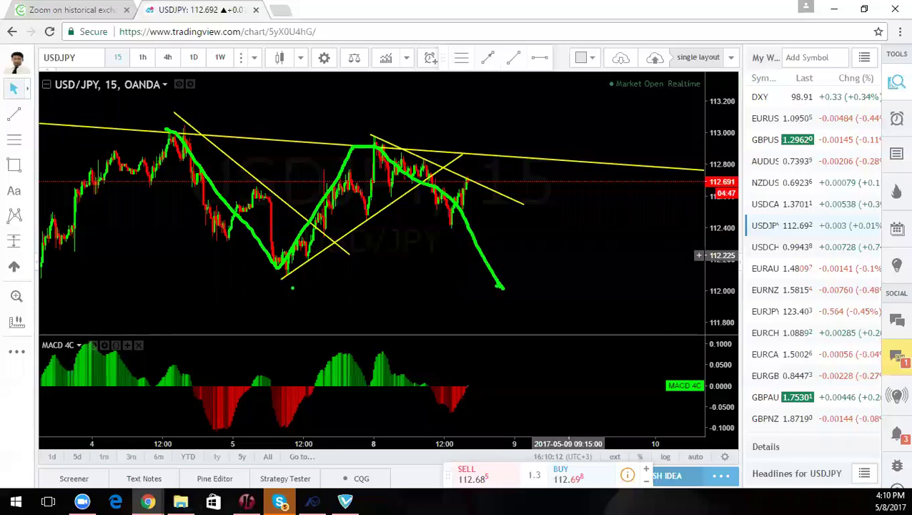
pyautogui.moveTo(280, 281); pyautogui.dragTo(604, 271)
pyautogui.moveTo(420, 193); pyautogui.dragTo(484, 191)
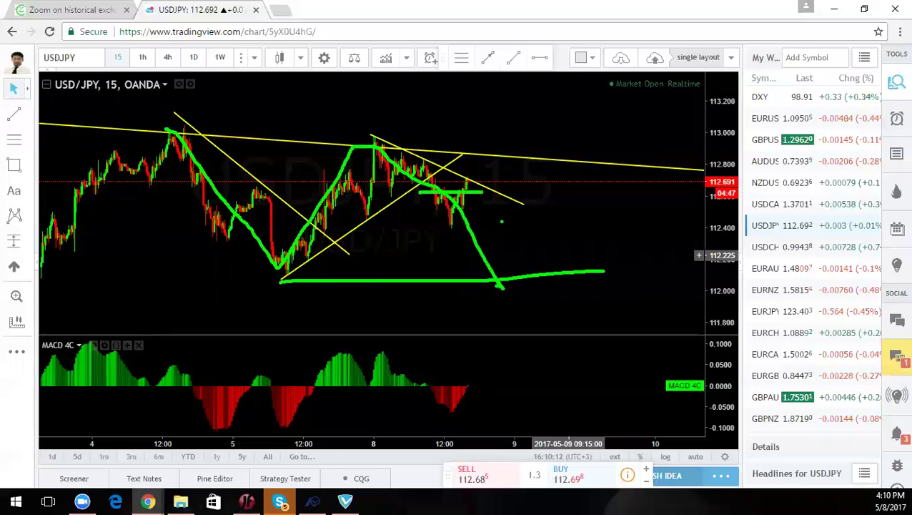
pyautogui.press('Escape')
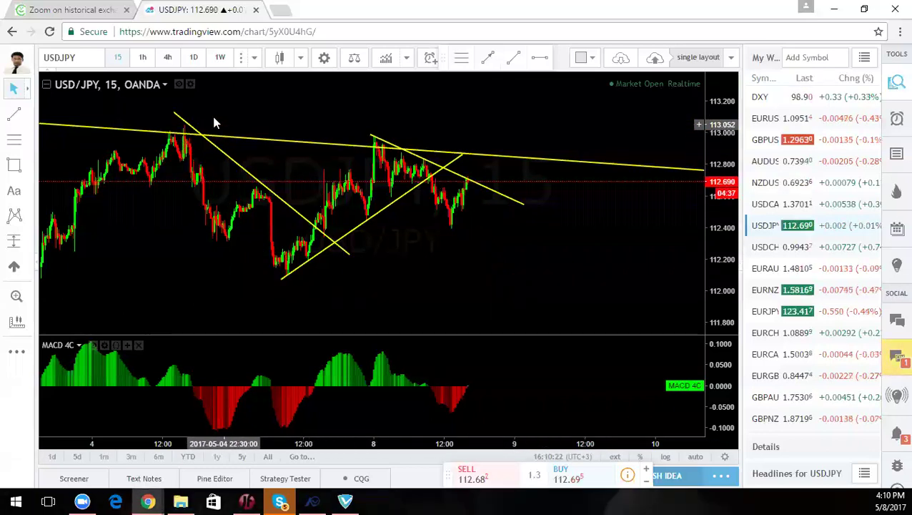
# Switch USDJPY to the 4-hour timeframe and sketch a drop from the current price and the rise from the mid-April low to the falling trend line
pyautogui.click(168, 57)
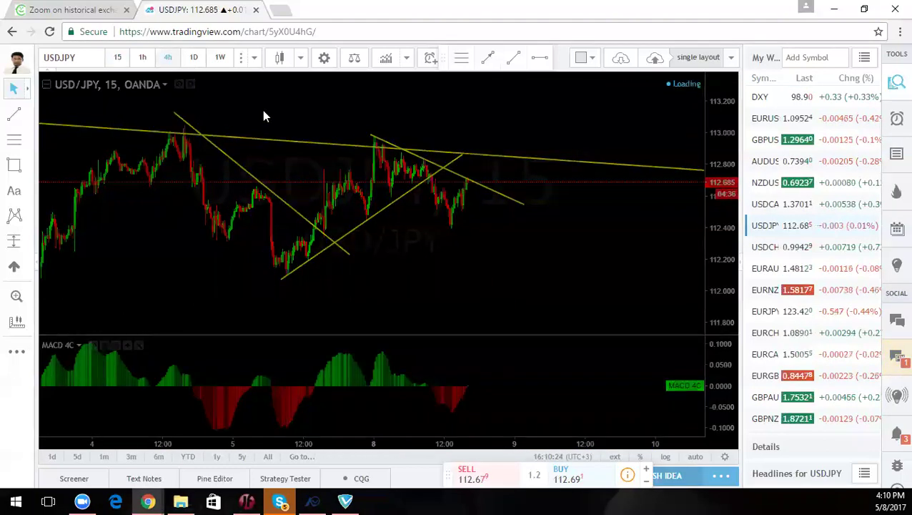
pyautogui.moveTo(712, 263); pyautogui.dragTo(679, 278)
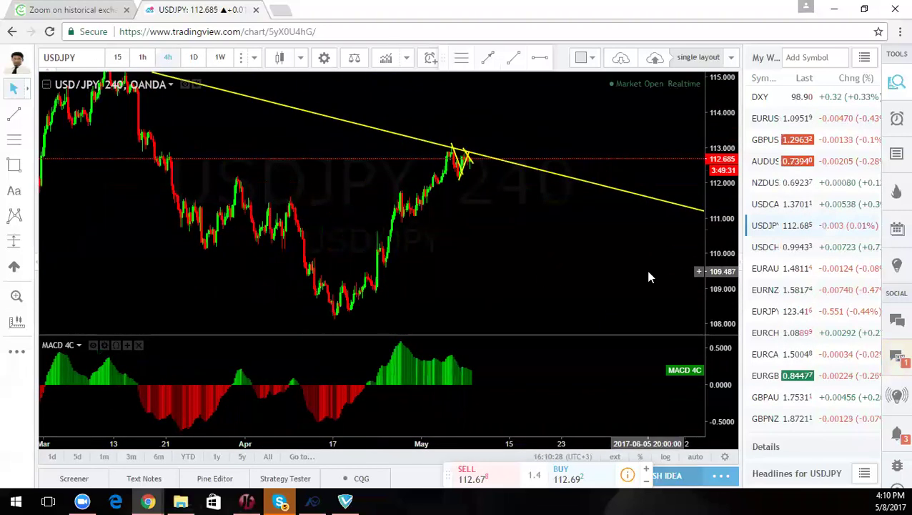
pyautogui.moveTo(478, 163); pyautogui.dragTo(500, 312)
pyautogui.moveTo(326, 320)
pyautogui.mouseDown()
pyautogui.moveTo(371, 276)
pyautogui.moveTo(454, 146)
pyautogui.mouseUp()
pyautogui.moveTo(473, 182)
pyautogui.mouseDown()
pyautogui.moveTo(492, 166)
pyautogui.moveTo(554, 175)
pyautogui.moveTo(451, 184)
pyautogui.mouseUp()
pyautogui.moveTo(454, 148); pyautogui.dragTo(554, 175)
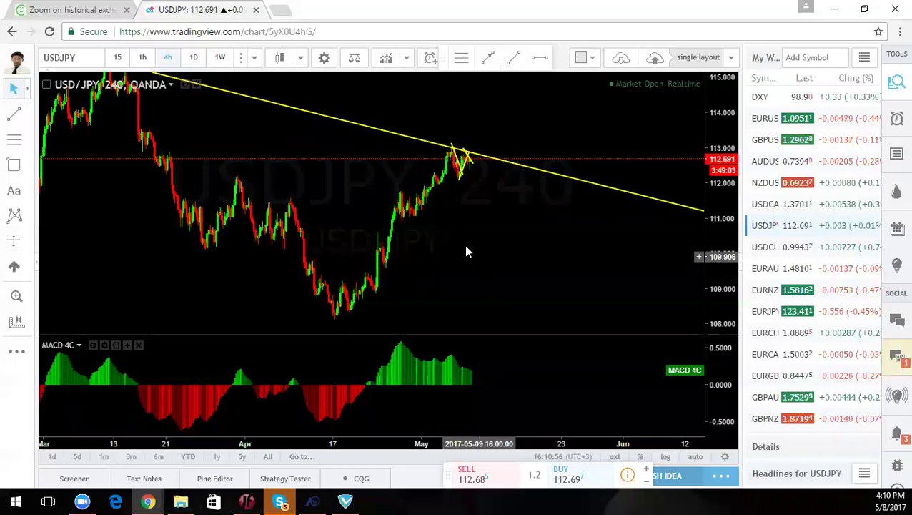
# Switch USDJPY to the hourly timeframe and frame the latest candles under the falling trend line
pyautogui.moveTo(459, 246); pyautogui.dragTo(504, 249)
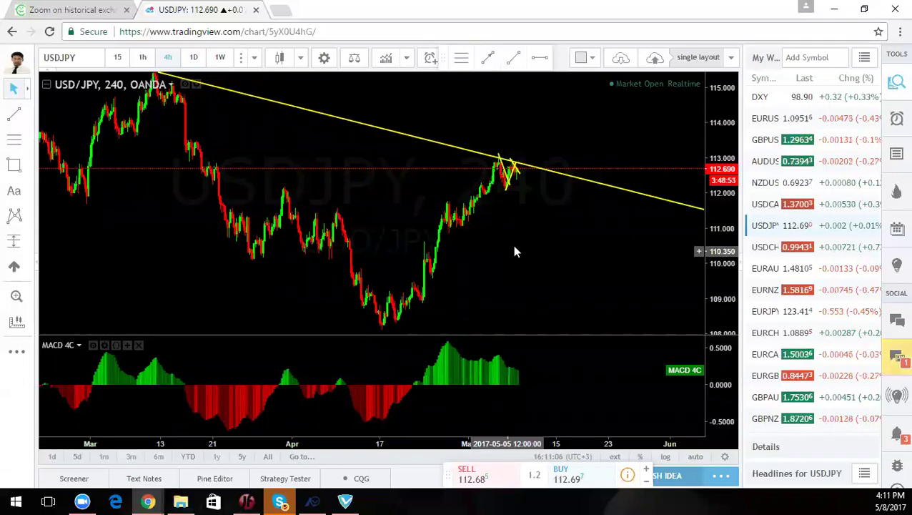
pyautogui.scroll(1, 509, 254)
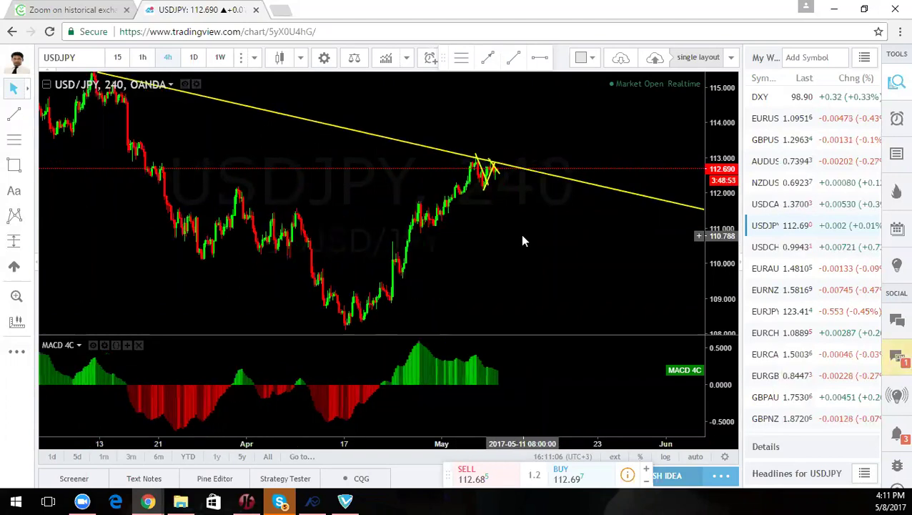
pyautogui.click(142, 57)
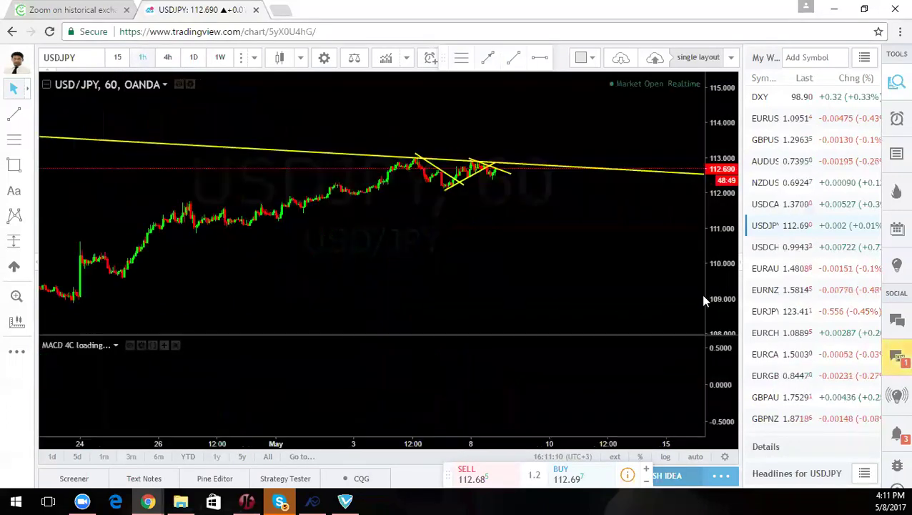
pyautogui.scroll(3, 582, 193)
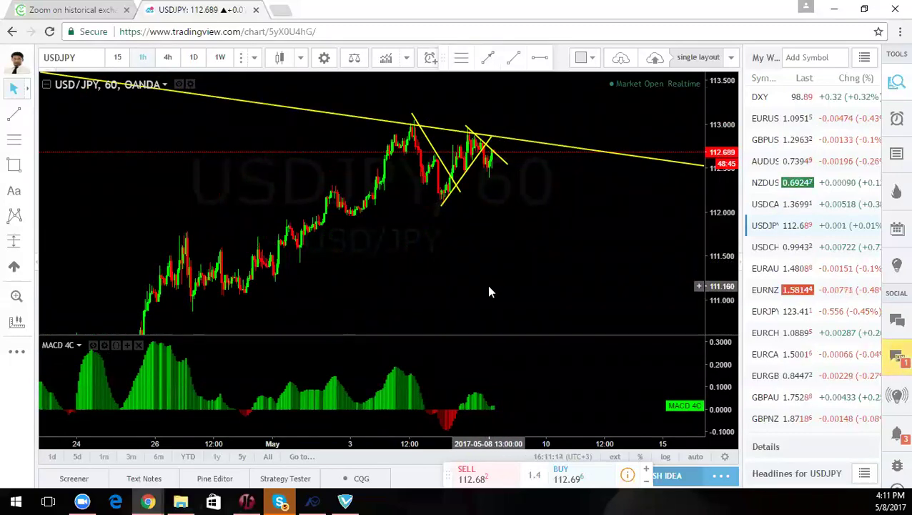
pyautogui.scroll(1, 505, 280)
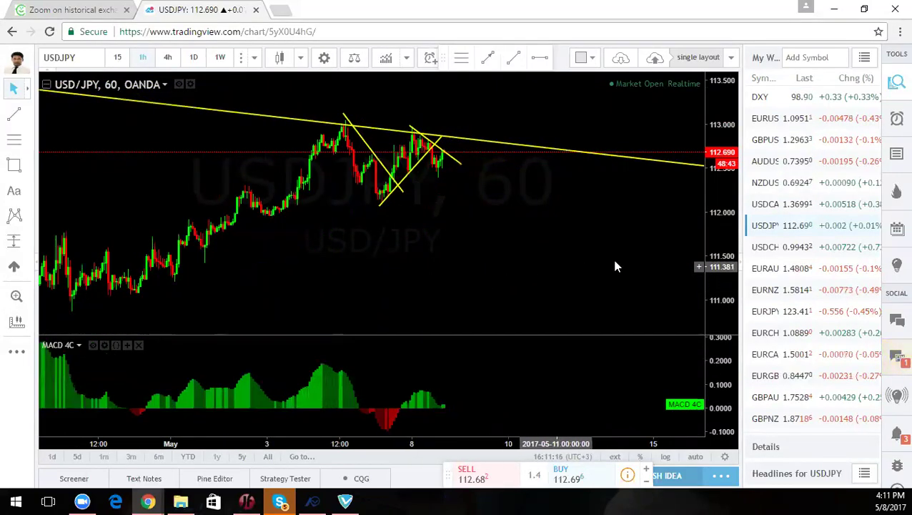
# Open the USDCHF chart and move on to EURAUD, switching it to the daily timeframe to show its long-term falling channel
pyautogui.click(765, 246)
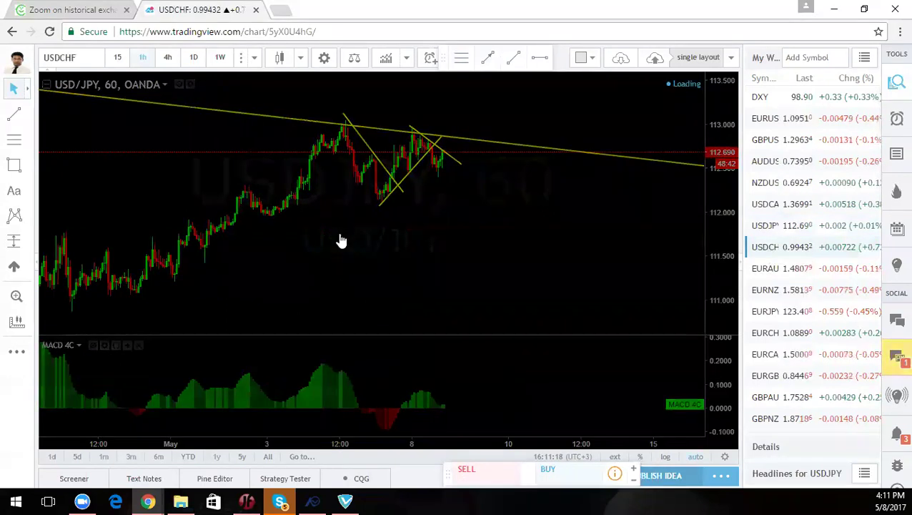
pyautogui.click(774, 276)
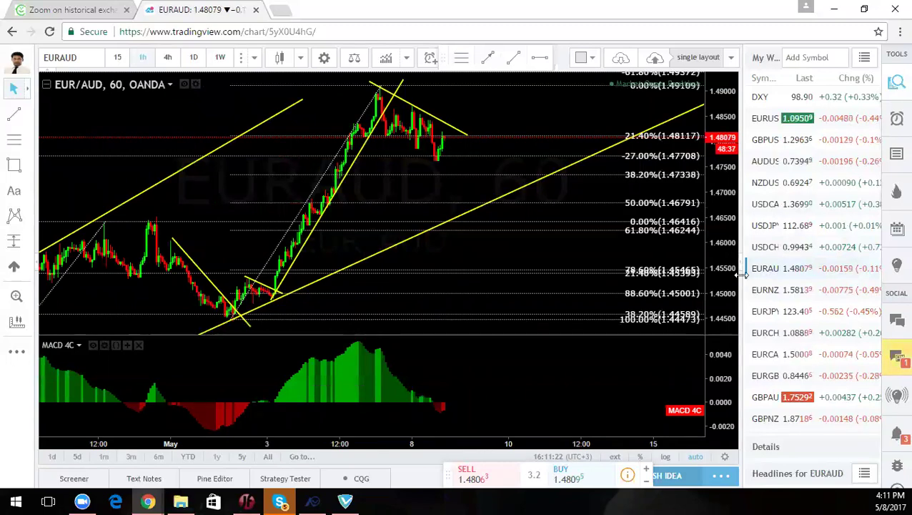
pyautogui.moveTo(734, 200); pyautogui.dragTo(730, 254)
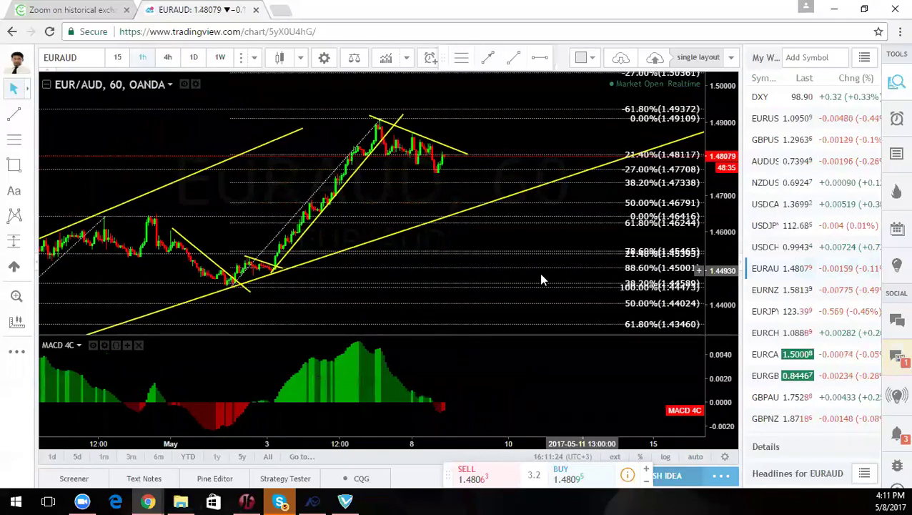
pyautogui.scroll(-5, 486, 301)
pyautogui.click(193, 57)
pyautogui.moveTo(726, 174); pyautogui.dragTo(721, 346)
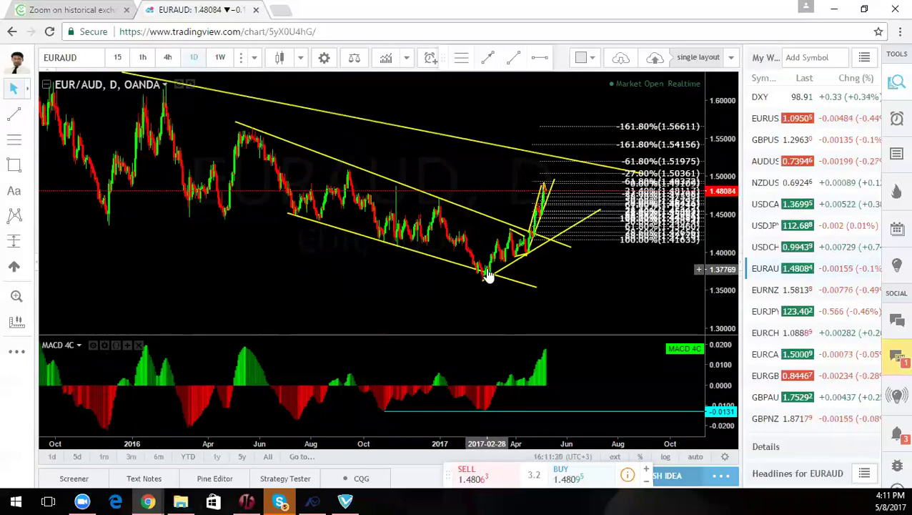
# Switch EURAUD to the 4-hour timeframe and sketch a rise to about 1.51, a pullback to the channel's lower line, and another rise
pyautogui.click(168, 57)
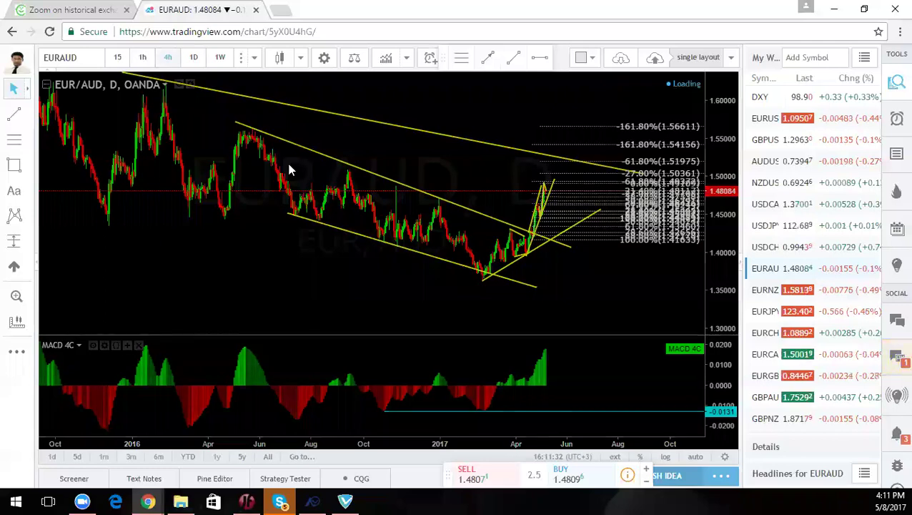
pyautogui.moveTo(715, 303); pyautogui.dragTo(621, 174)
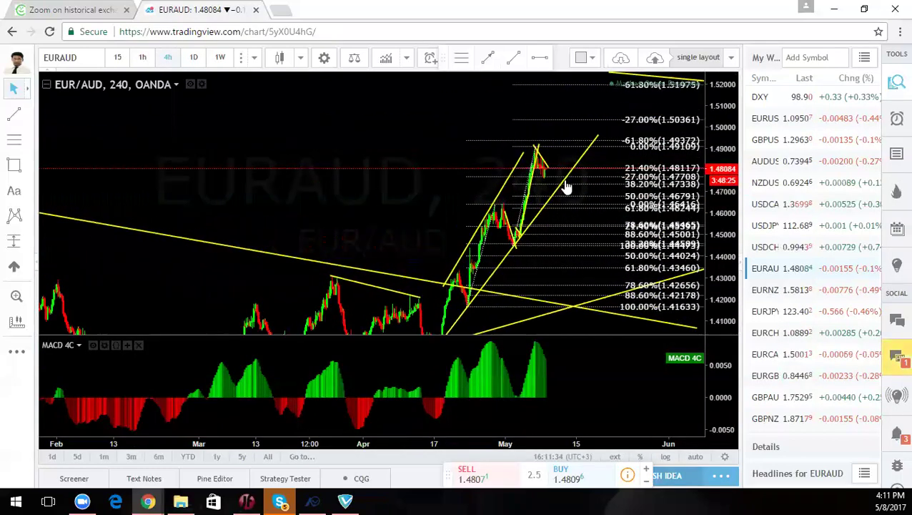
pyautogui.scroll(3, 412, 197)
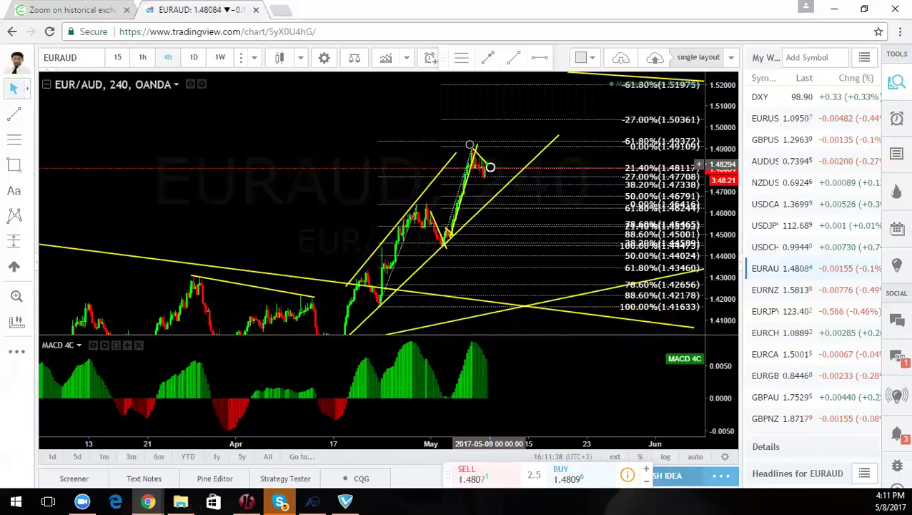
pyautogui.moveTo(499, 100)
pyautogui.mouseDown()
pyautogui.moveTo(531, 125)
pyautogui.moveTo(556, 80)
pyautogui.mouseUp()
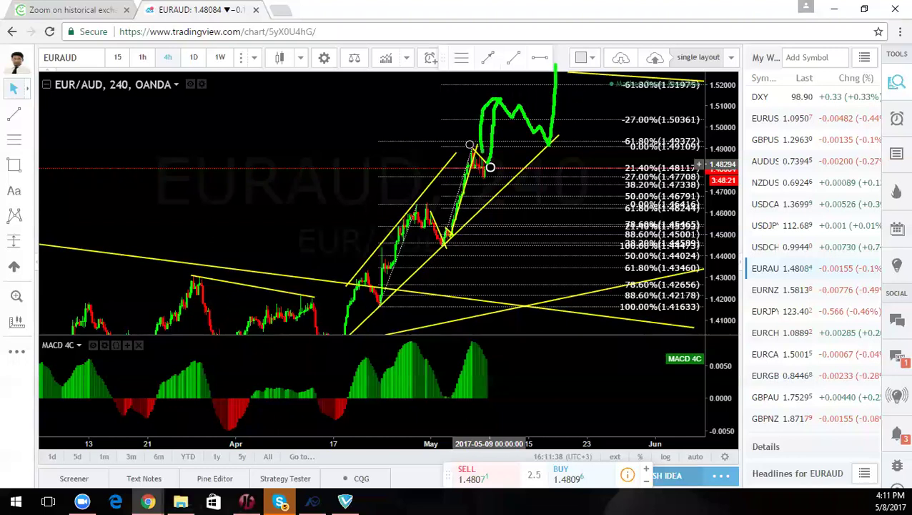
pyautogui.moveTo(493, 159); pyautogui.dragTo(499, 134)
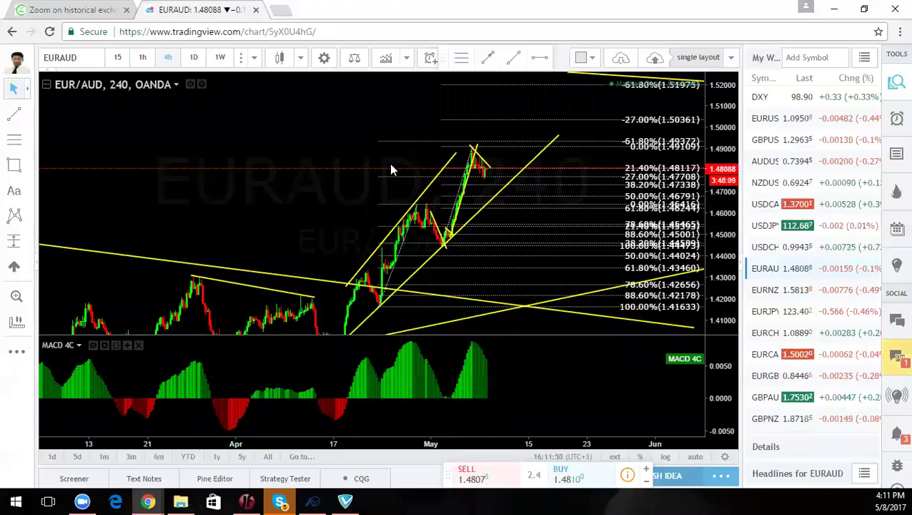
# Switch EURAUD to the hourly timeframe, sketch a decline along the recent lows to the rising trend line, and clear the marks
pyautogui.click(143, 57)
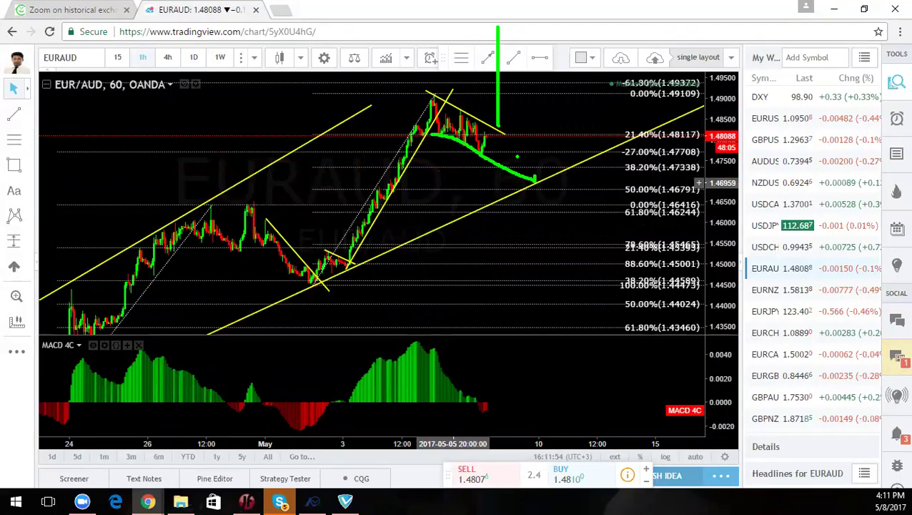
pyautogui.press('Escape')
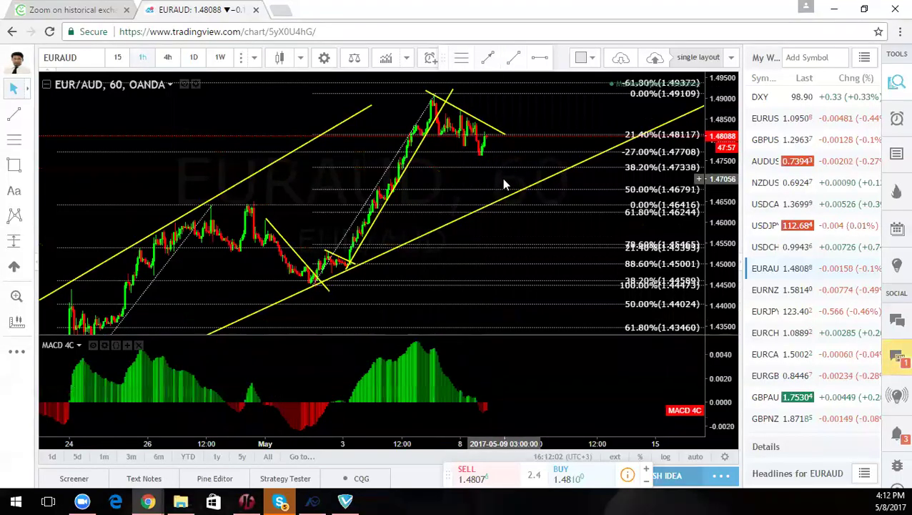
pyautogui.moveTo(503, 184); pyautogui.dragTo(498, 253)
pyautogui.moveTo(562, 198); pyautogui.dragTo(514, 274)
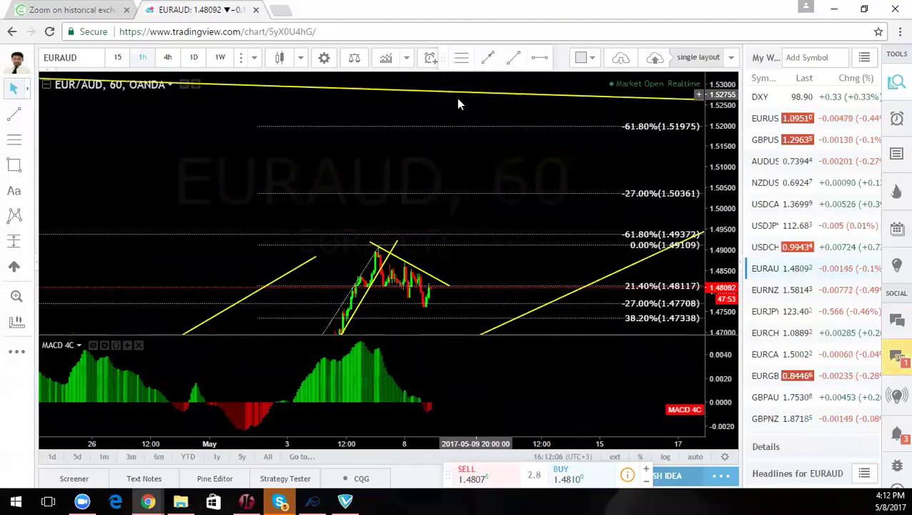
pyautogui.moveTo(505, 213); pyautogui.dragTo(584, 84)
pyautogui.moveTo(273, 279); pyautogui.dragTo(417, 219)
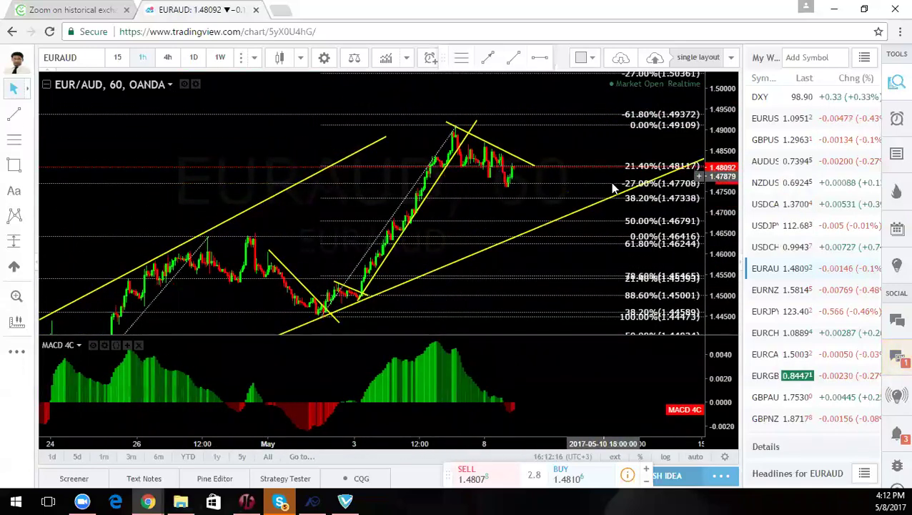
# Measure the EURAUD price distance from just above the current candle up to the -27.00% level at 1.50361, and clear the measurement
pyautogui.moveTo(544, 99); pyautogui.dragTo(528, 176)
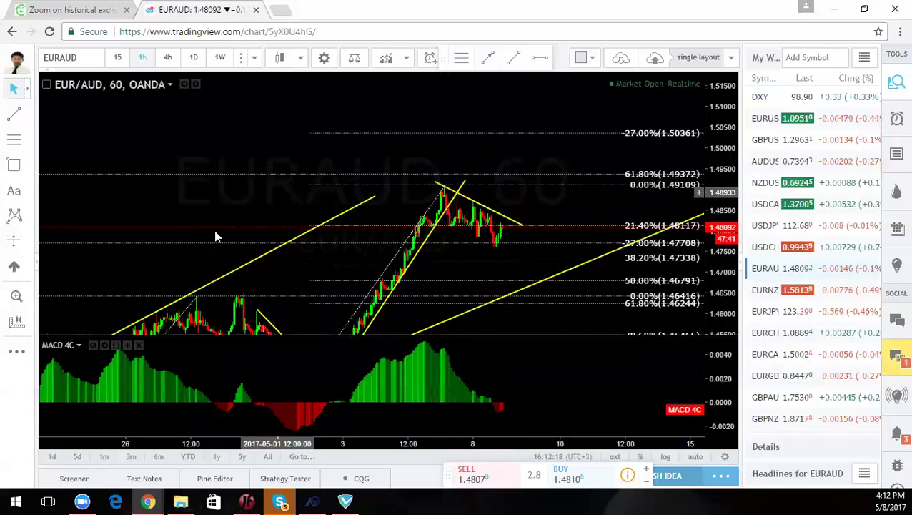
pyautogui.click(16, 322)
pyautogui.moveTo(508, 213); pyautogui.dragTo(522, 201)
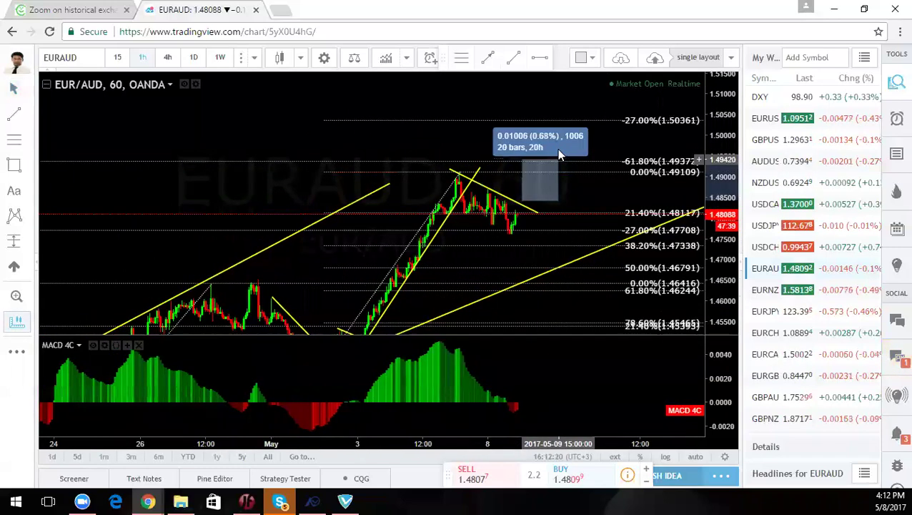
pyautogui.click(554, 115)
pyautogui.click(644, 157)
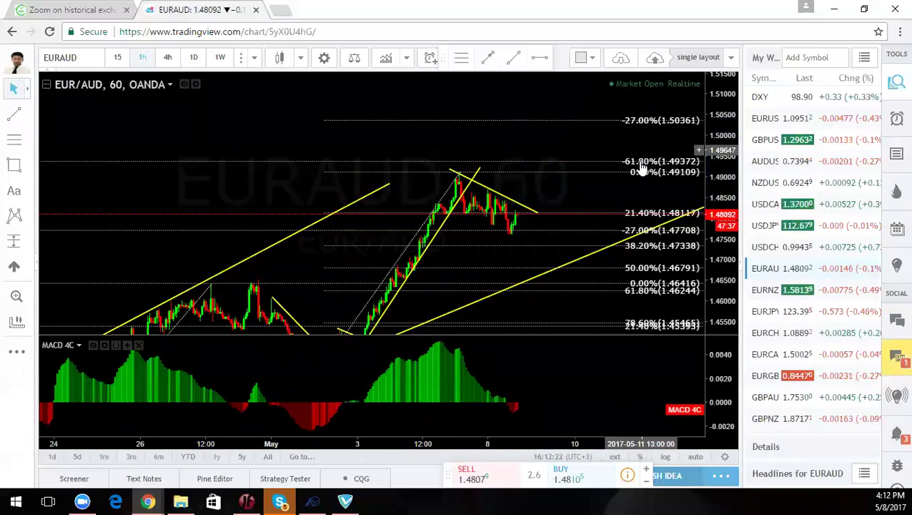
pyautogui.moveTo(593, 308); pyautogui.dragTo(585, 256)
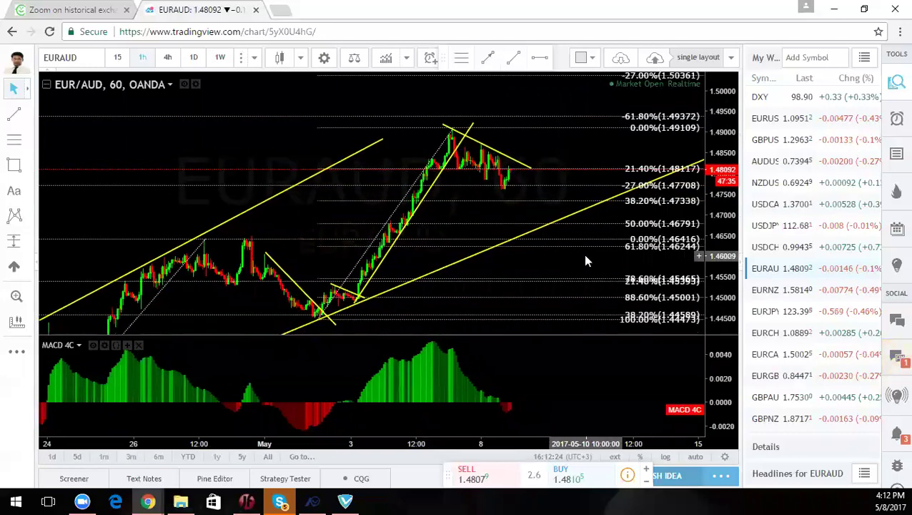
pyautogui.scroll(1, 585, 260)
# Open the EURNZD chart, switch it to the 4-hour timeframe, and examine the rise since March with its retracement levels
pyautogui.click(760, 294)
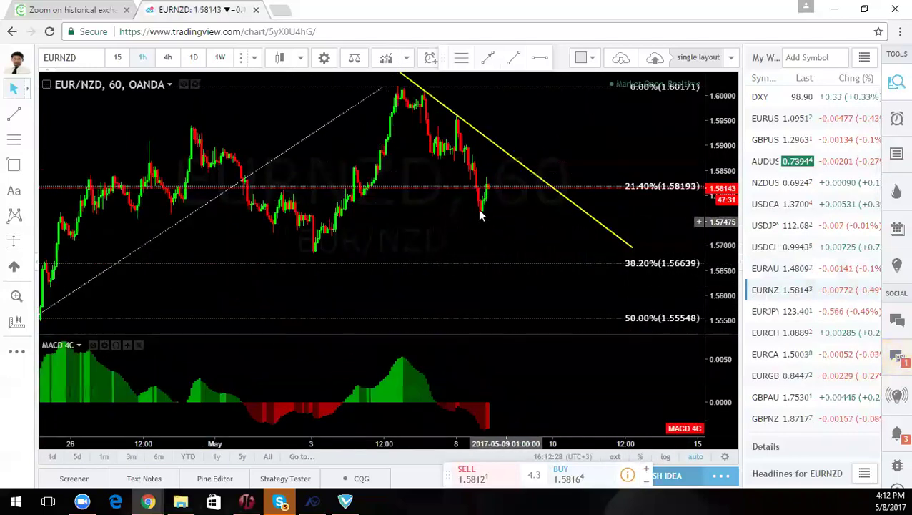
pyautogui.click(168, 58)
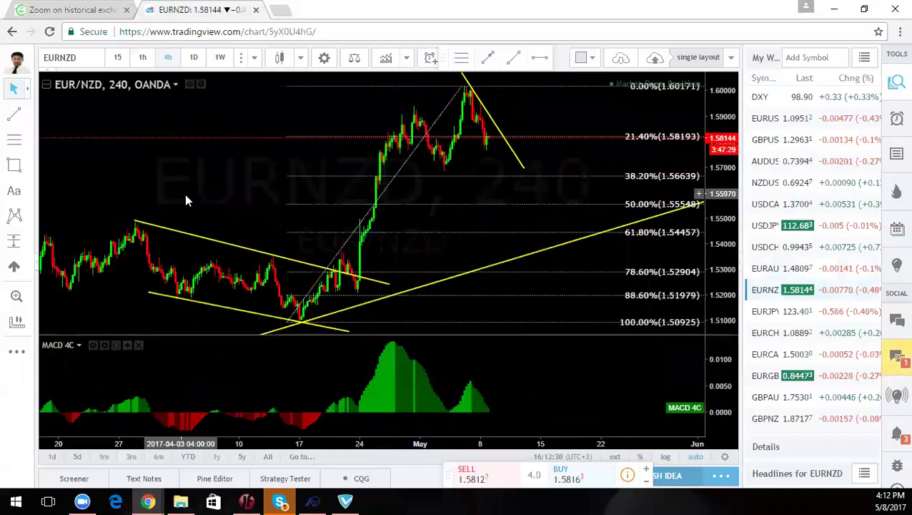
pyautogui.moveTo(719, 123); pyautogui.dragTo(719, 185)
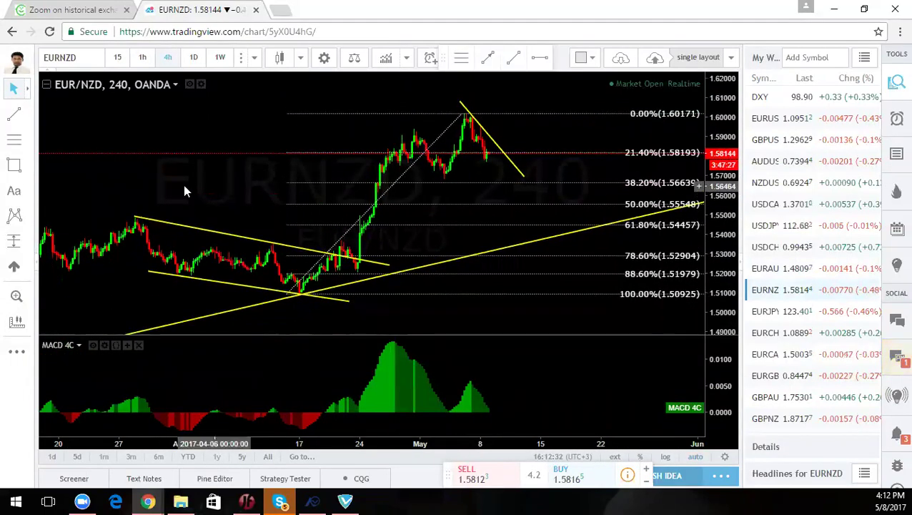
pyautogui.moveTo(183, 186); pyautogui.dragTo(262, 176)
pyautogui.scroll(-3, 263, 176)
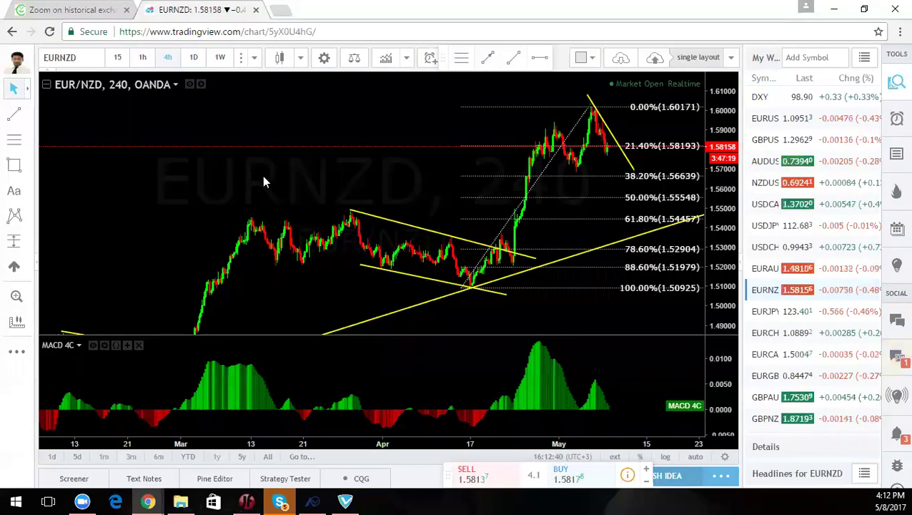
pyautogui.moveTo(308, 284); pyautogui.dragTo(203, 189)
# Switch EURNZD to the daily timeframe and frame the price history back to early 2015
pyautogui.click(193, 58)
pyautogui.moveTo(716, 208); pyautogui.dragTo(717, 308)
pyautogui.moveTo(538, 277); pyautogui.dragTo(550, 318)
pyautogui.scroll(-3, 549, 318)
pyautogui.scroll(-1, 550, 313)
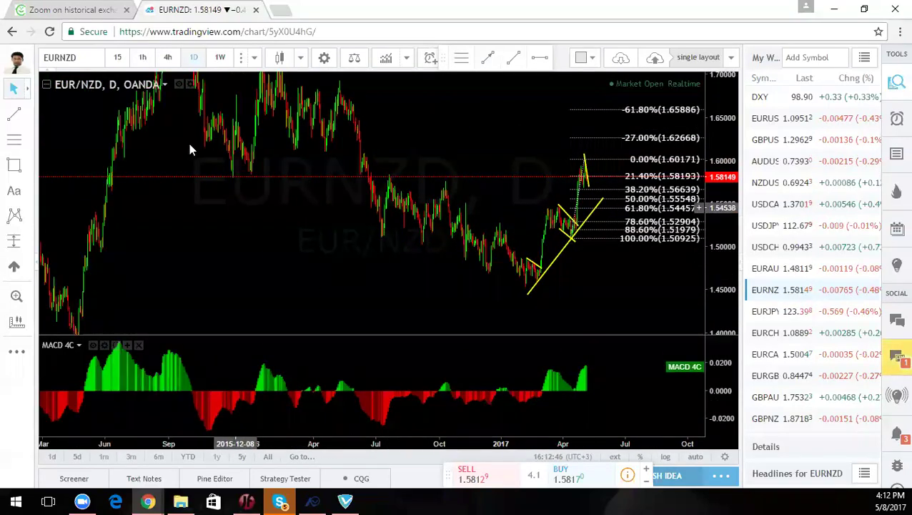
# Switch EURNZD to the weekly timeframe and draw a Fibonacci retracement from the 2015 low at 1.38708 to the high at 1.89437
pyautogui.click(220, 57)
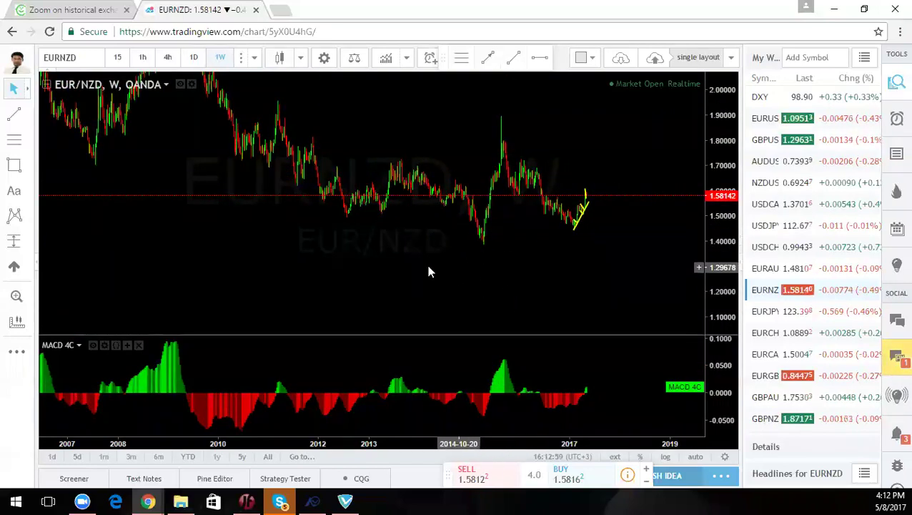
pyautogui.click(13, 140)
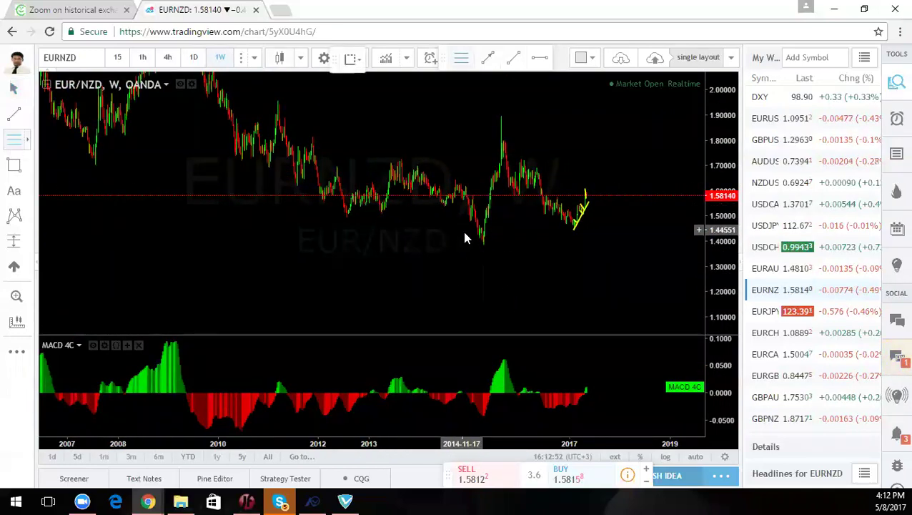
pyautogui.click(483, 244)
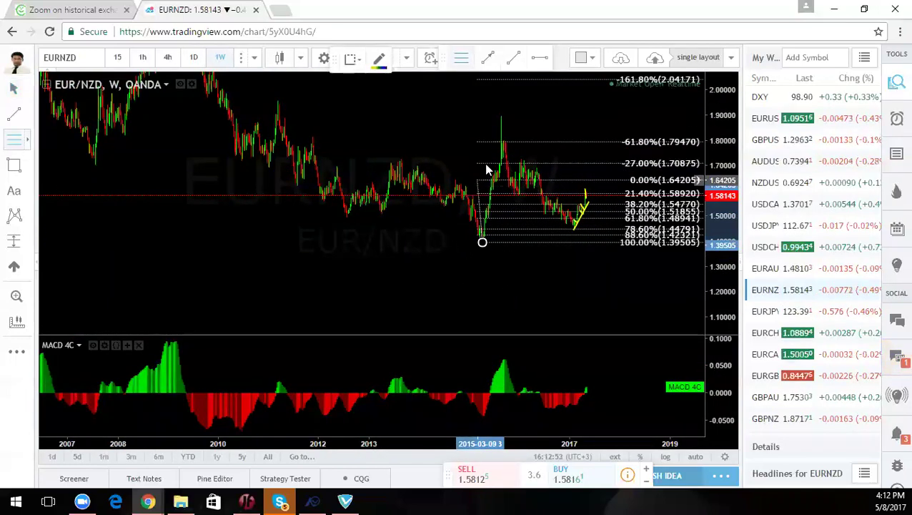
pyautogui.click(504, 118)
pyautogui.moveTo(482, 242); pyautogui.dragTo(479, 243)
pyautogui.moveTo(408, 276); pyautogui.dragTo(352, 230)
# Switch EURNZD to the 4-hour timeframe and rescale the chart to show the rise since February with both retracements
pyautogui.click(169, 57)
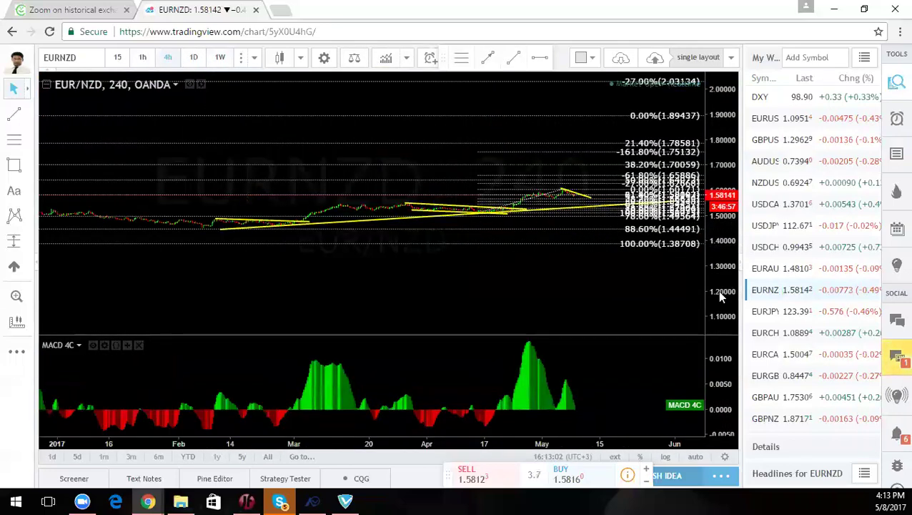
pyautogui.moveTo(717, 290); pyautogui.dragTo(611, 90)
pyautogui.moveTo(366, 124); pyautogui.dragTo(256, 303)
pyautogui.moveTo(503, 153); pyautogui.dragTo(476, 272)
pyautogui.moveTo(471, 199); pyautogui.dragTo(493, 36)
pyautogui.moveTo(331, 221); pyautogui.dragTo(358, 129)
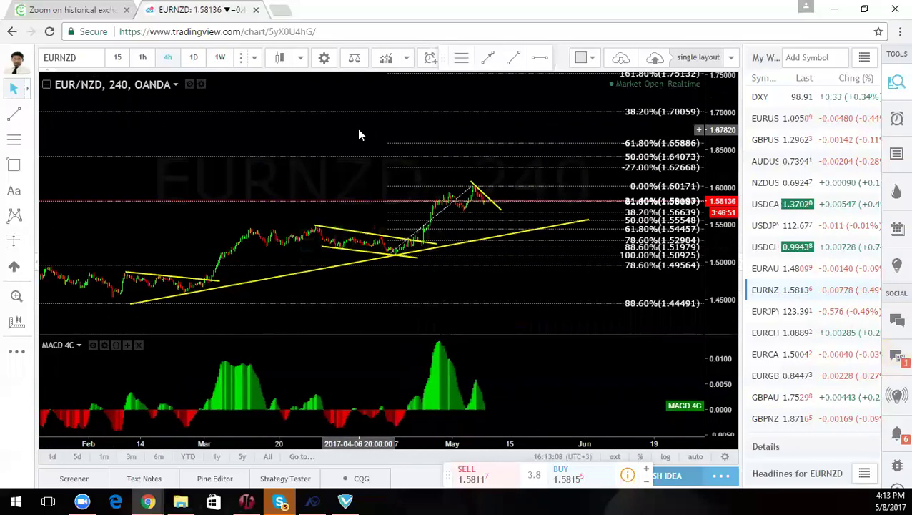
# Enlarge the recent EURNZD swing, sketch a decline to the rising trend line followed by a steep rally, and clear the marks
pyautogui.moveTo(712, 289); pyautogui.dragTo(683, 168)
pyautogui.scroll(4, 173, 202)
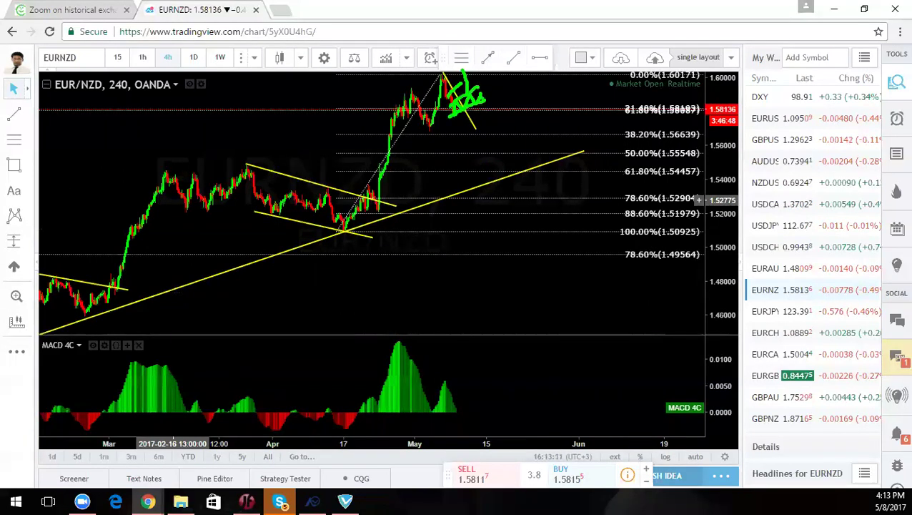
pyautogui.moveTo(542, 165); pyautogui.dragTo(548, 1)
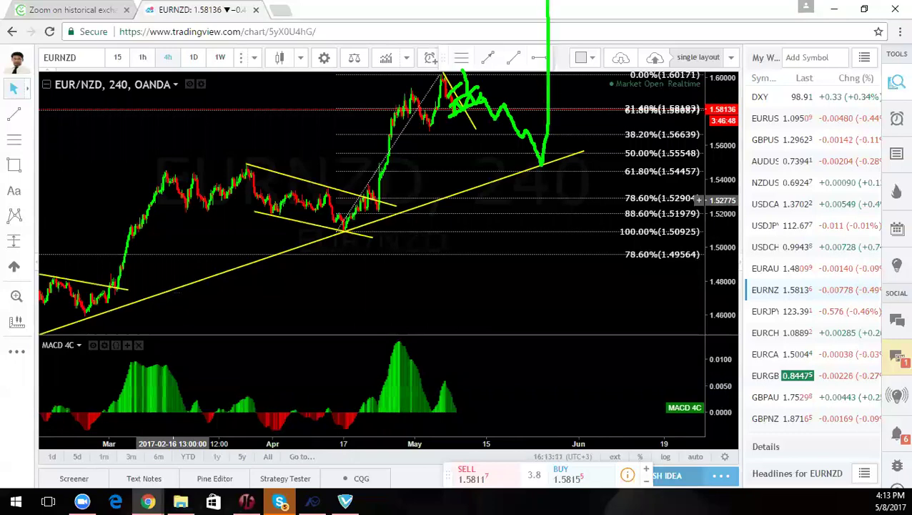
pyautogui.press('Escape')
# Sketch EURNZD falling to the rising trend line near the 61.80% level and rallying, compare it with the April pullback, and clear the marks
pyautogui.moveTo(497, 119)
pyautogui.mouseDown()
pyautogui.moveTo(498, 141)
pyautogui.moveTo(485, 156)
pyautogui.mouseUp()
pyautogui.hotkey('ctrl', '2')
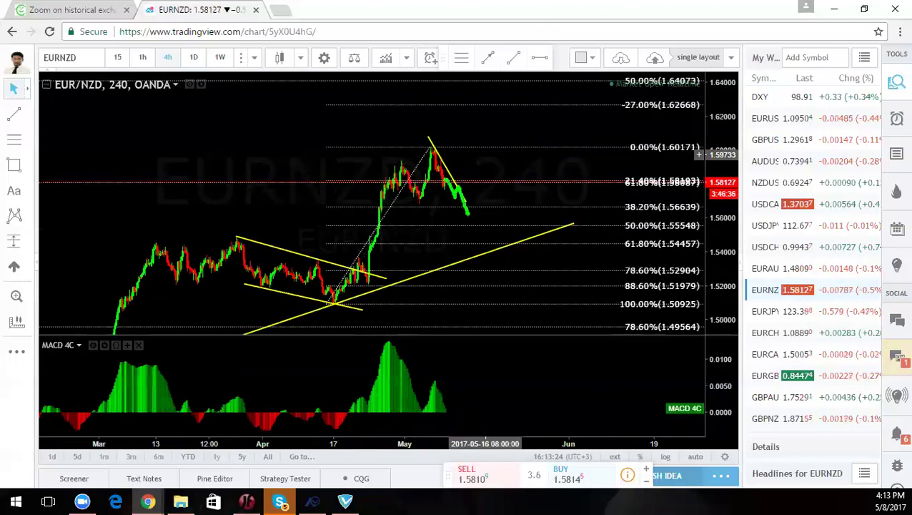
pyautogui.moveTo(513, 241); pyautogui.dragTo(513, 118)
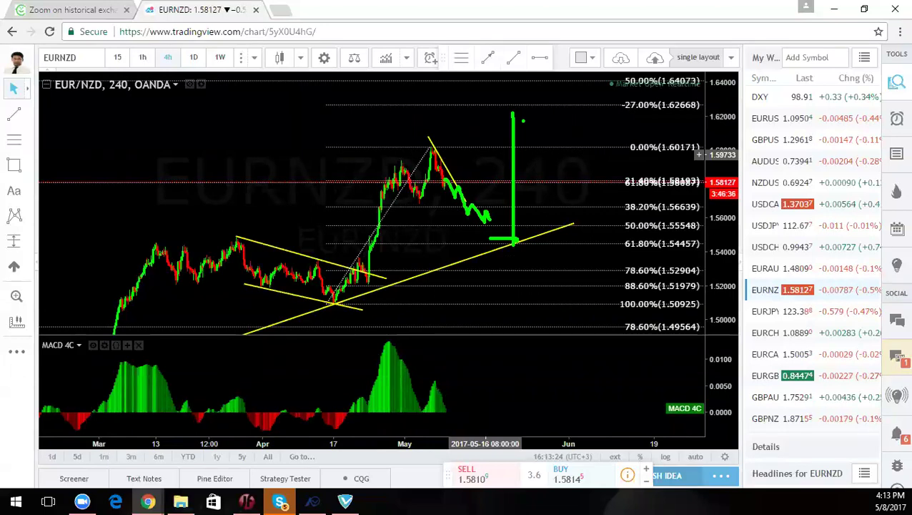
pyautogui.moveTo(433, 167)
pyautogui.mouseDown()
pyautogui.moveTo(512, 241)
pyautogui.moveTo(553, 160)
pyautogui.mouseUp()
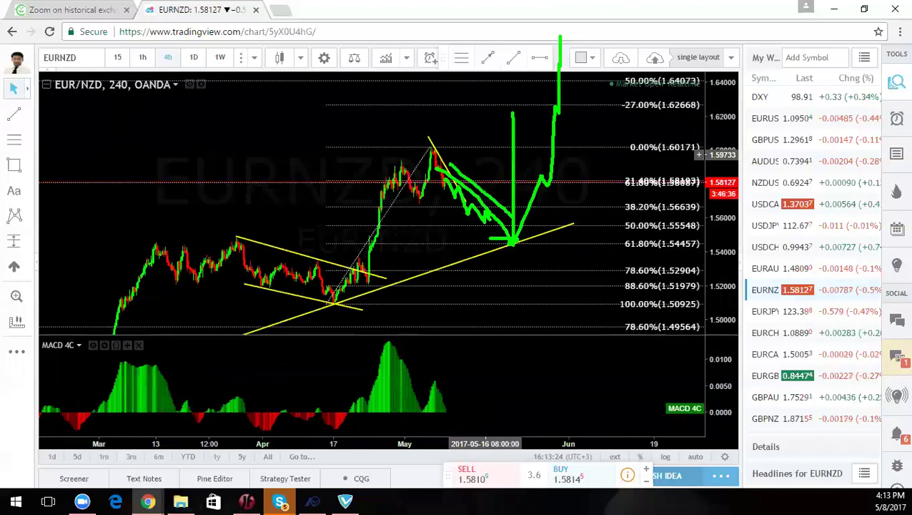
pyautogui.moveTo(532, 92); pyautogui.dragTo(532, 207)
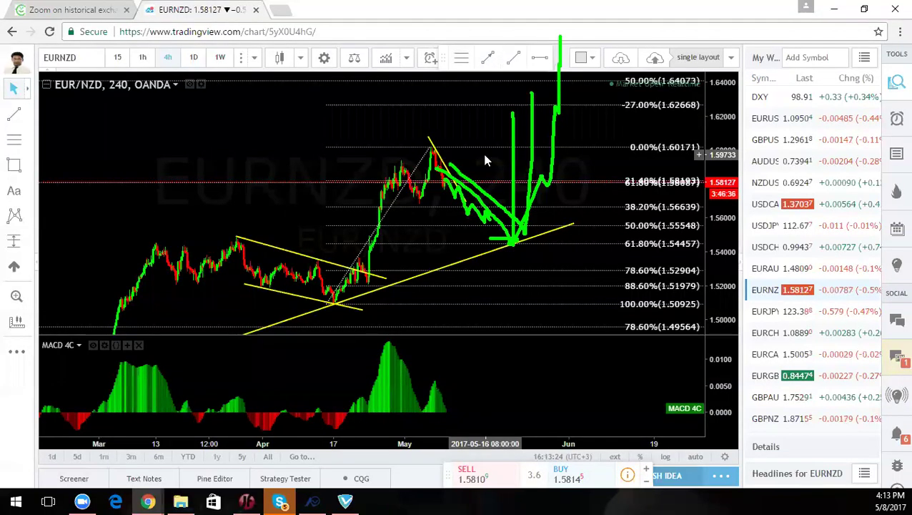
pyautogui.press('Escape')
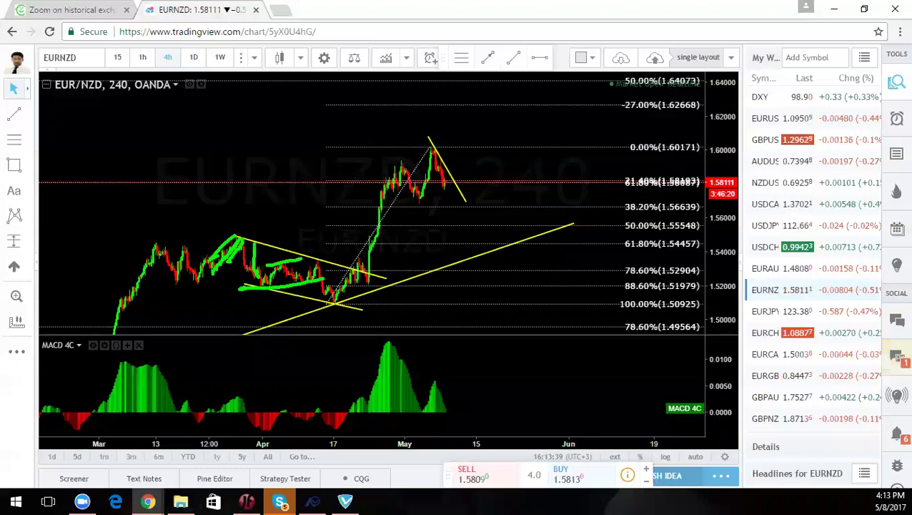
pyautogui.moveTo(455, 170); pyautogui.dragTo(471, 167)
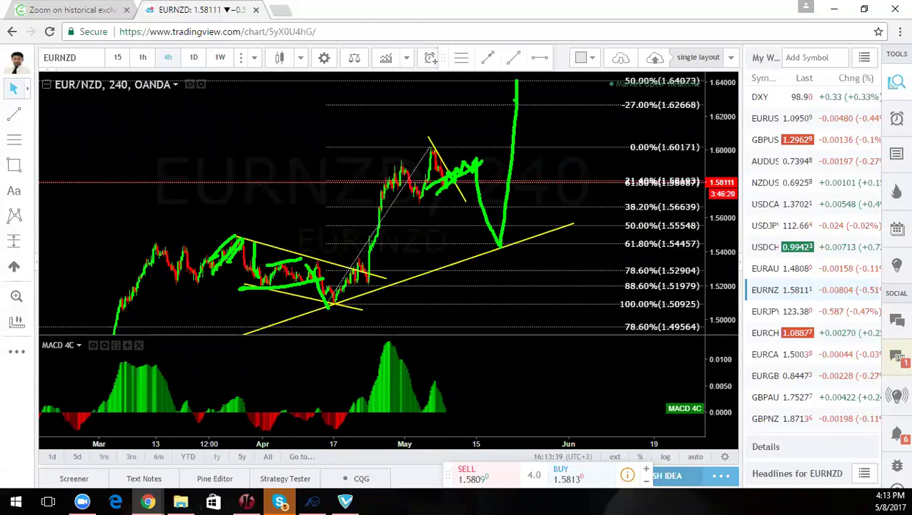
pyautogui.press('Escape')
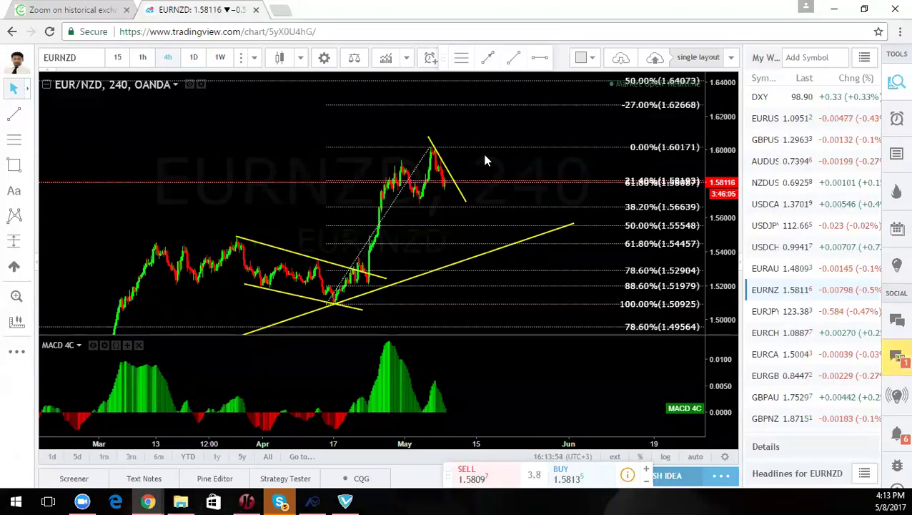
# Open the EURJPY daily chart, sketch a rising line under the lows since June 2016 and the drop through it, and clear the marks
pyautogui.click(766, 313)
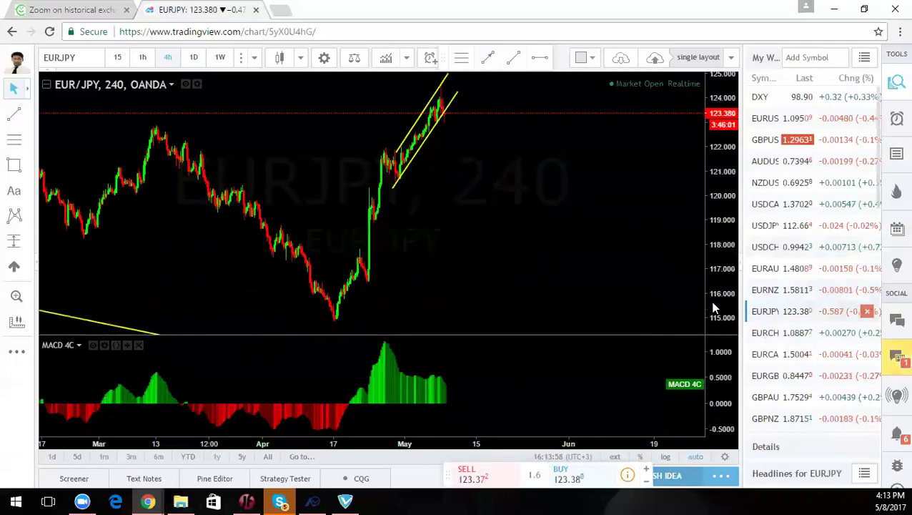
pyautogui.click(193, 57)
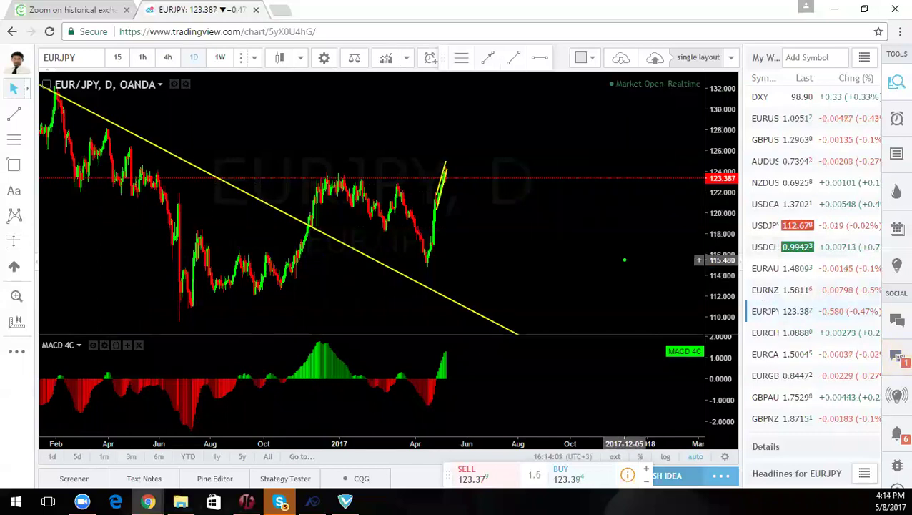
pyautogui.moveTo(165, 319); pyautogui.dragTo(433, 225)
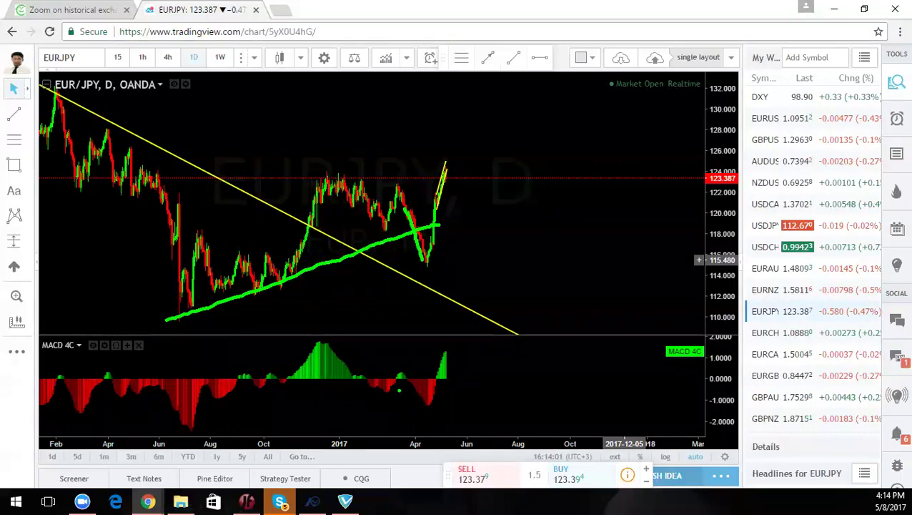
pyautogui.moveTo(262, 270); pyautogui.dragTo(363, 319)
pyautogui.press('Escape')
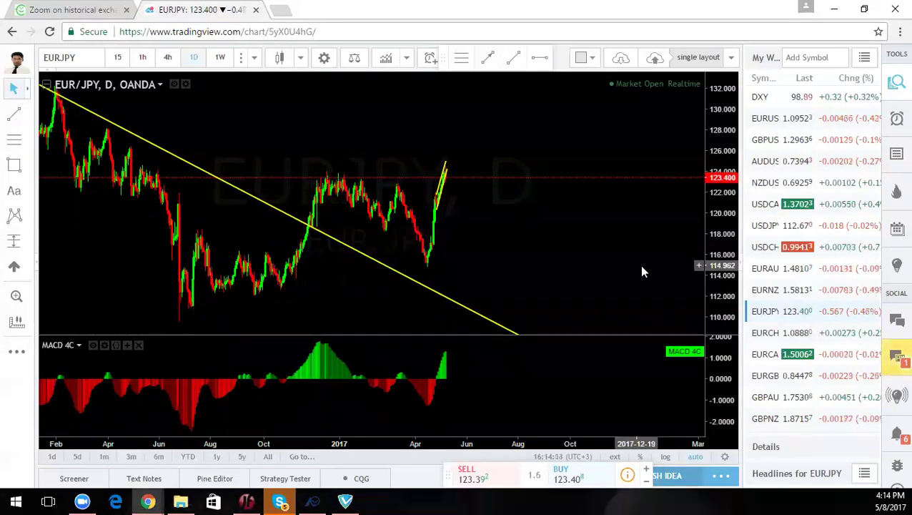
pyautogui.moveTo(555, 287); pyautogui.dragTo(560, 244)
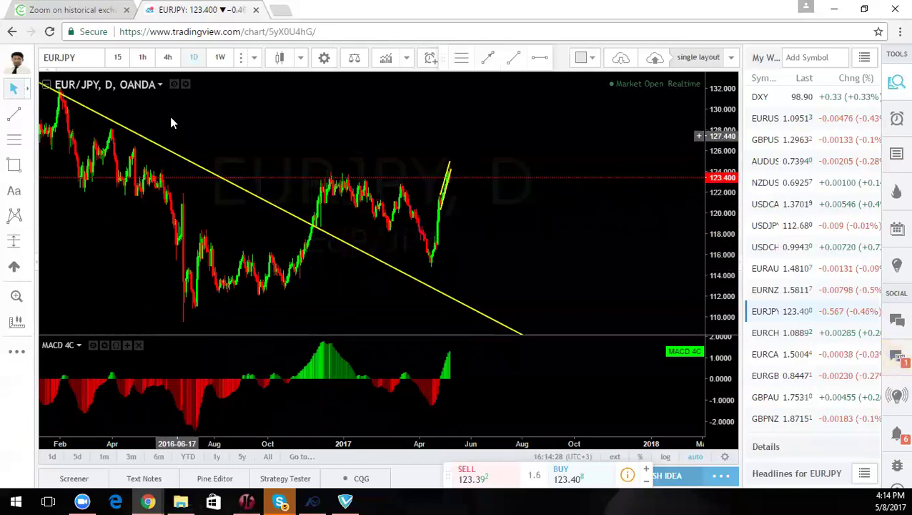
# Switch EURJPY to the hourly timeframe, sketch a decline from the late-April high with falling MACD peaks, and clear the marks
pyautogui.click(143, 57)
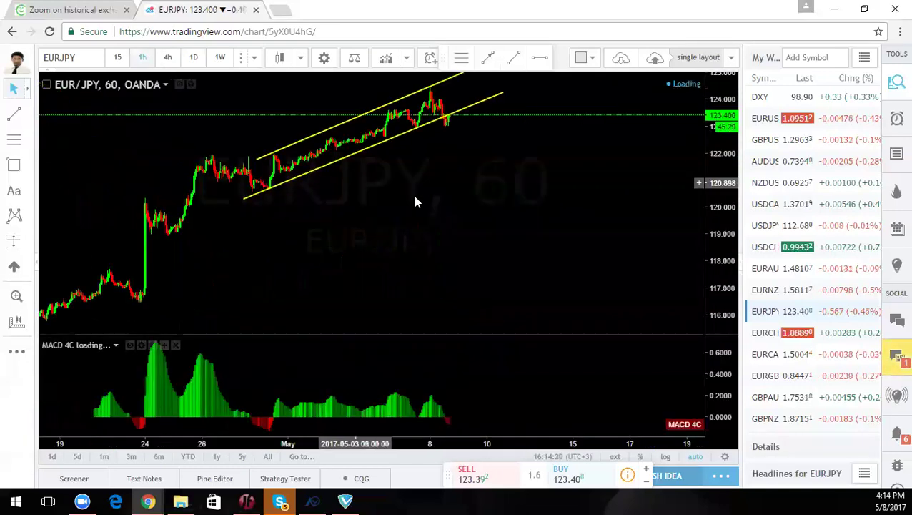
pyautogui.moveTo(711, 262); pyautogui.dragTo(692, 217)
pyautogui.moveTo(437, 191); pyautogui.dragTo(582, 178)
pyautogui.moveTo(711, 174); pyautogui.dragTo(679, 205)
pyautogui.scroll(-2, 511, 239)
pyautogui.moveTo(560, 224); pyautogui.dragTo(499, 299)
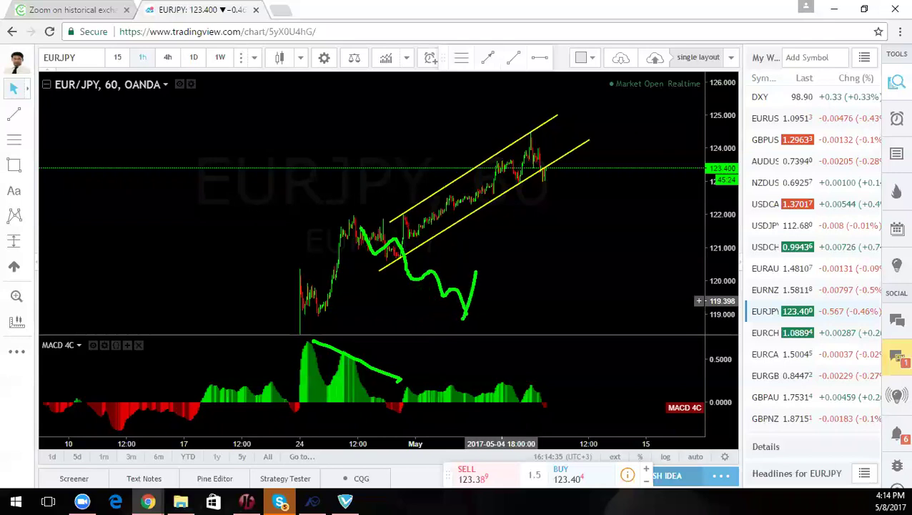
pyautogui.moveTo(415, 239)
pyautogui.mouseDown()
pyautogui.moveTo(566, 154)
pyautogui.moveTo(452, 247)
pyautogui.moveTo(464, 233)
pyautogui.moveTo(420, 222)
pyautogui.mouseUp()
pyautogui.press('Escape')
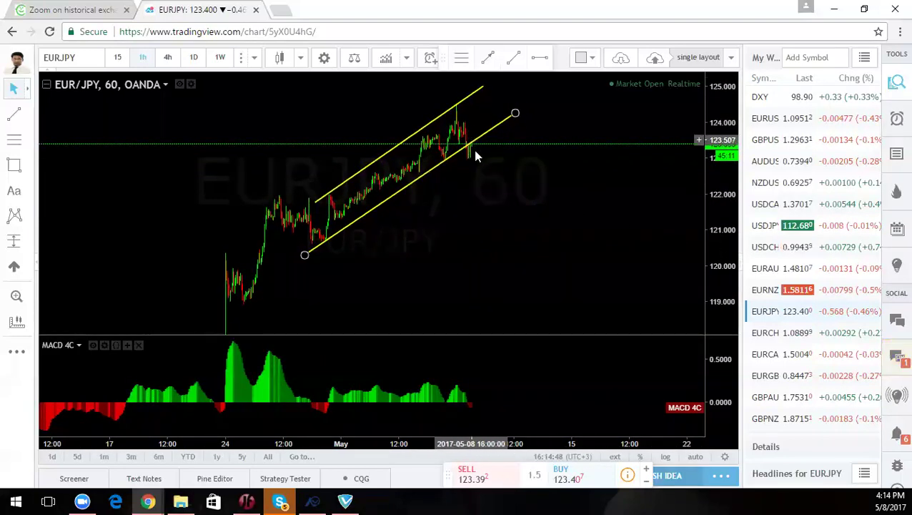
# Sketch a EURJPY retest of the lower channel line, circle the possible drop below it, add a rally, and clear the marks
pyautogui.moveTo(466, 245); pyautogui.dragTo(473, 273)
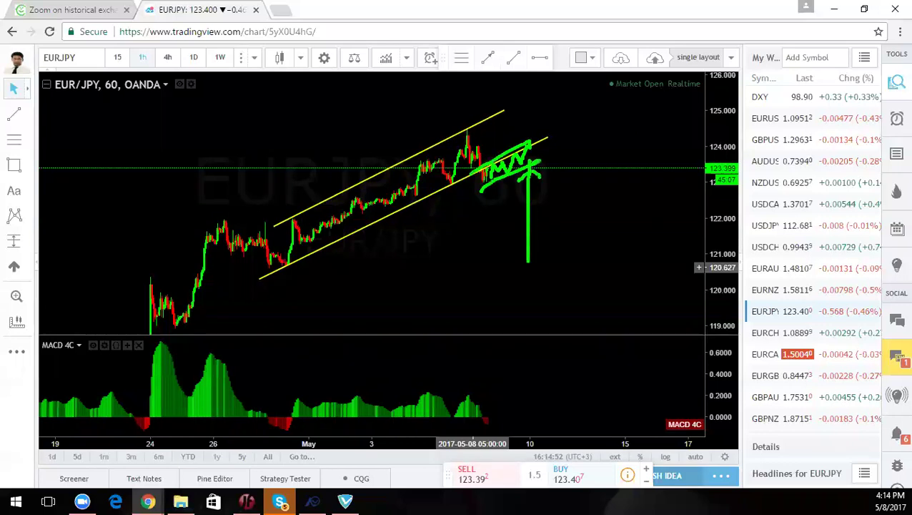
pyautogui.moveTo(527, 180); pyautogui.dragTo(549, 196)
pyautogui.moveTo(545, 265); pyautogui.dragTo(608, 103)
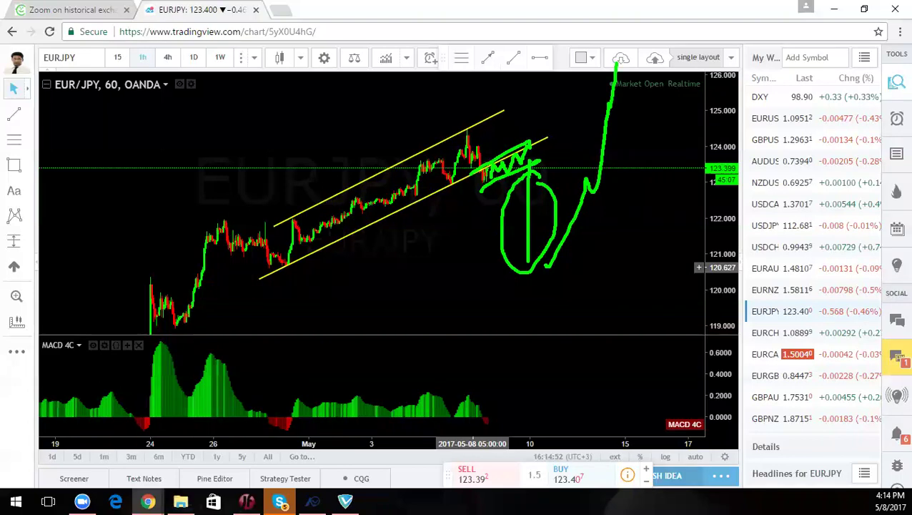
pyautogui.press('Escape')
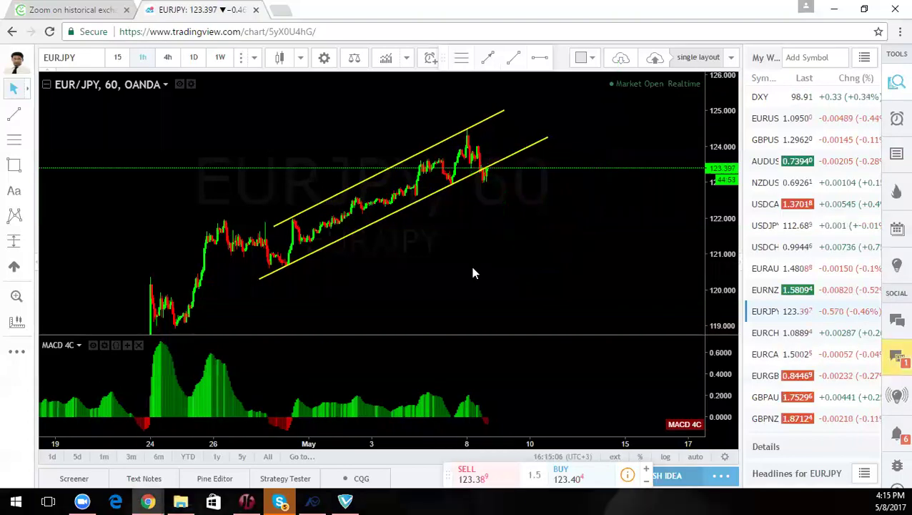
pyautogui.moveTo(467, 307); pyautogui.dragTo(440, 299)
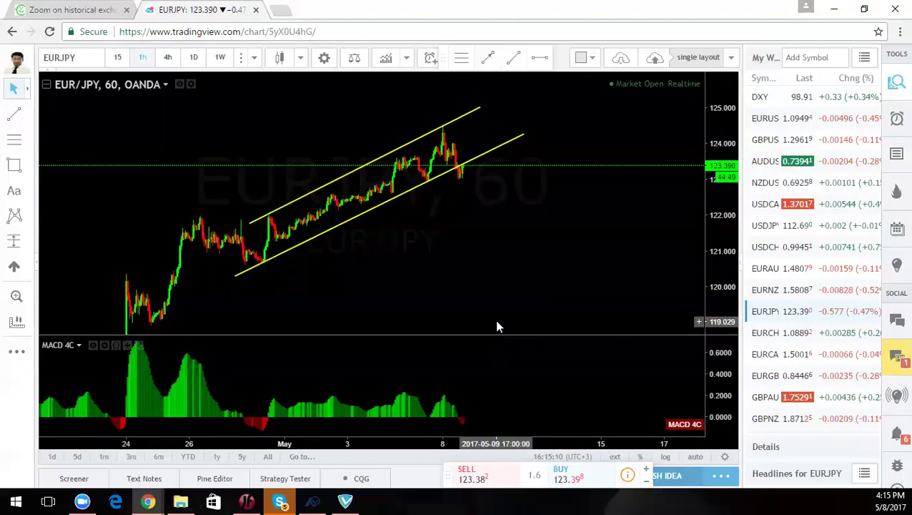
# Open the EURCHF chart, review it on the 4-hour timeframe, and frame the daily chart down to the June 2016 low
pyautogui.click(767, 335)
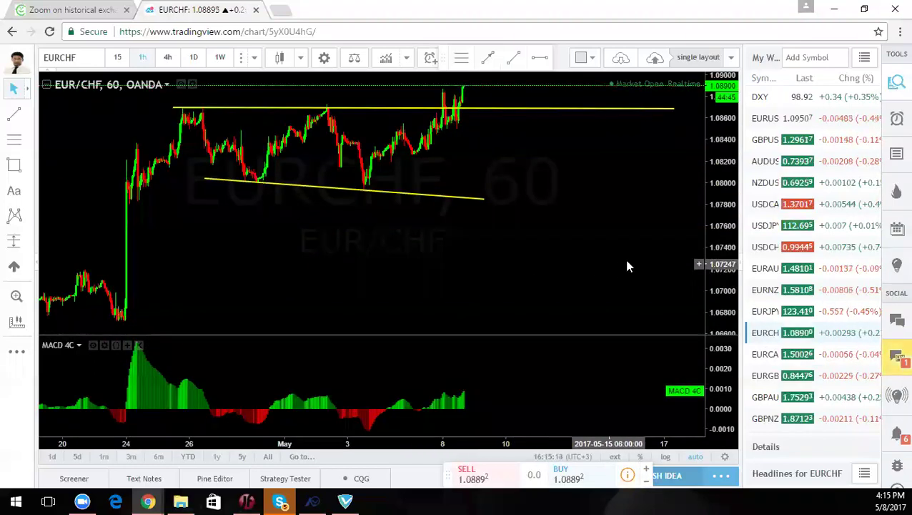
pyautogui.click(168, 59)
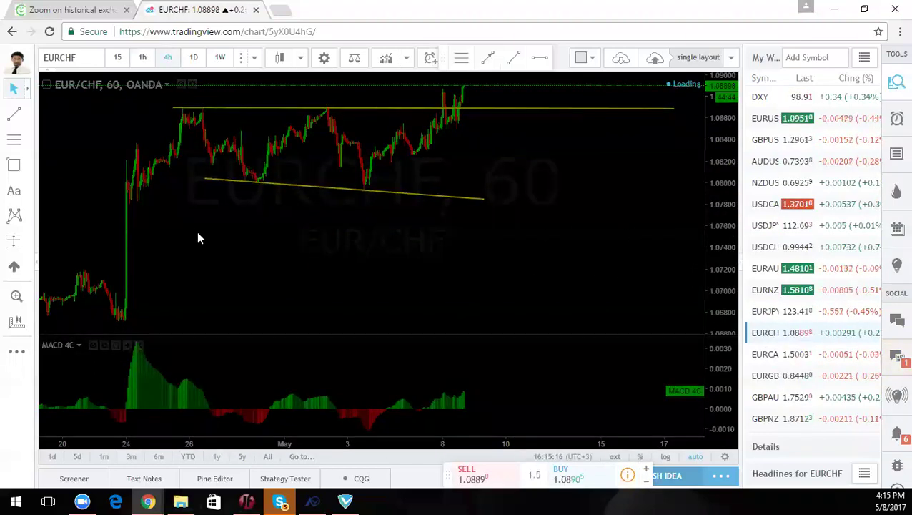
pyautogui.scroll(-5, 529, 268)
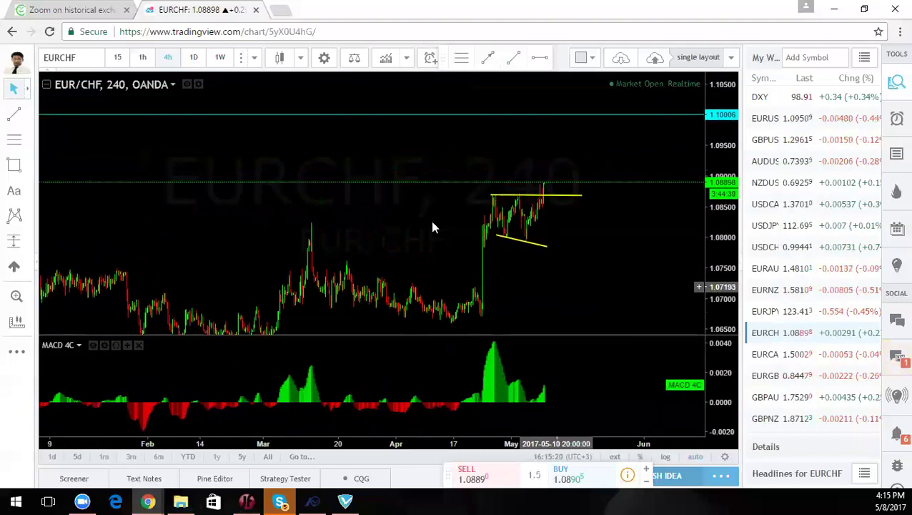
pyautogui.click(193, 58)
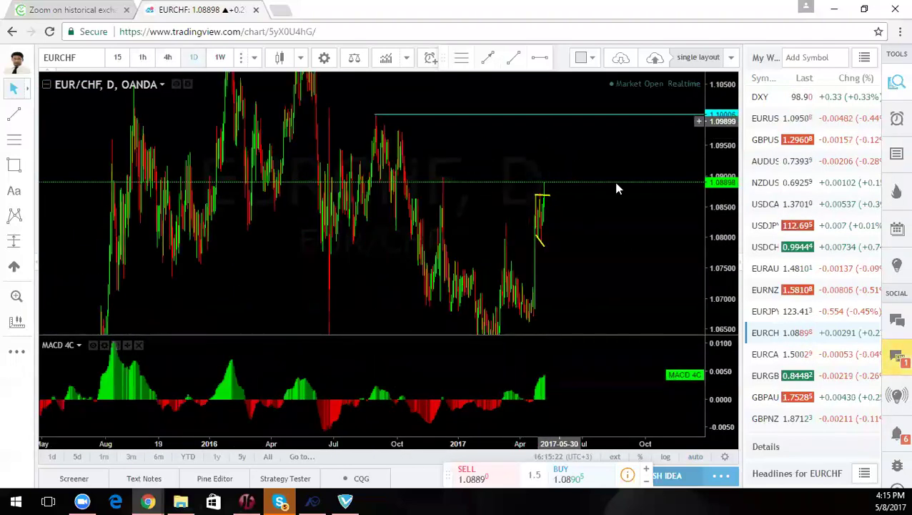
pyautogui.moveTo(723, 228); pyautogui.dragTo(721, 271)
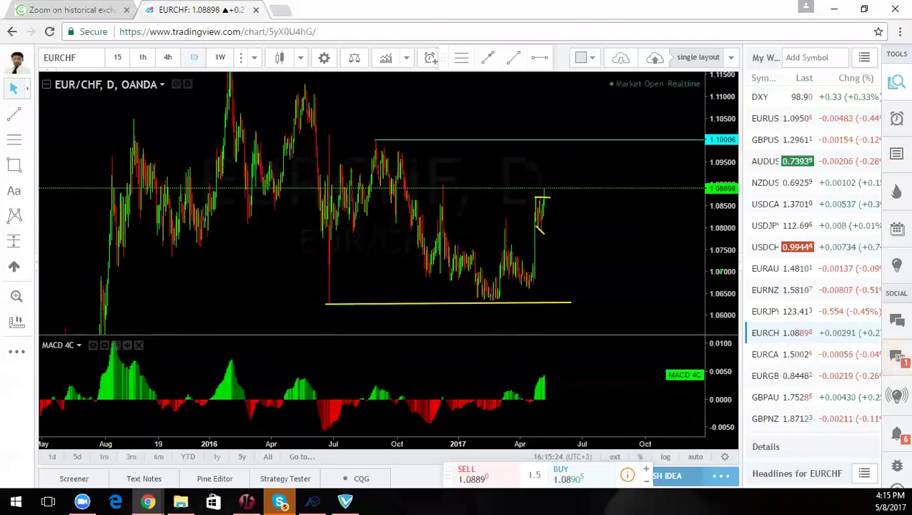
# Sketch the EURCHF rise and fall since June 2016, circle the area around 1.10006, trace a zigzag up to it, and clear the marks
pyautogui.moveTo(329, 301)
pyautogui.mouseDown()
pyautogui.moveTo(361, 226)
pyautogui.moveTo(372, 141)
pyautogui.moveTo(493, 290)
pyautogui.mouseUp()
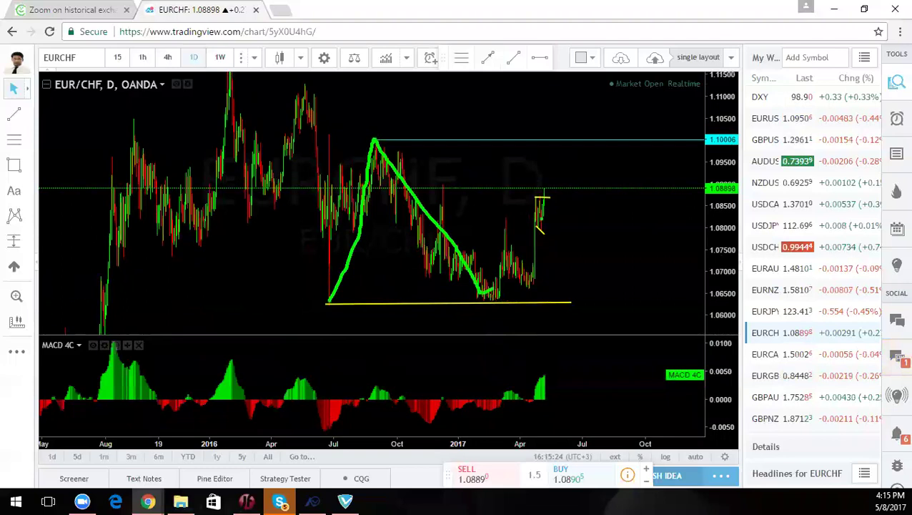
pyautogui.moveTo(551, 192)
pyautogui.mouseDown()
pyautogui.moveTo(529, 125)
pyautogui.moveTo(542, 193)
pyautogui.mouseUp()
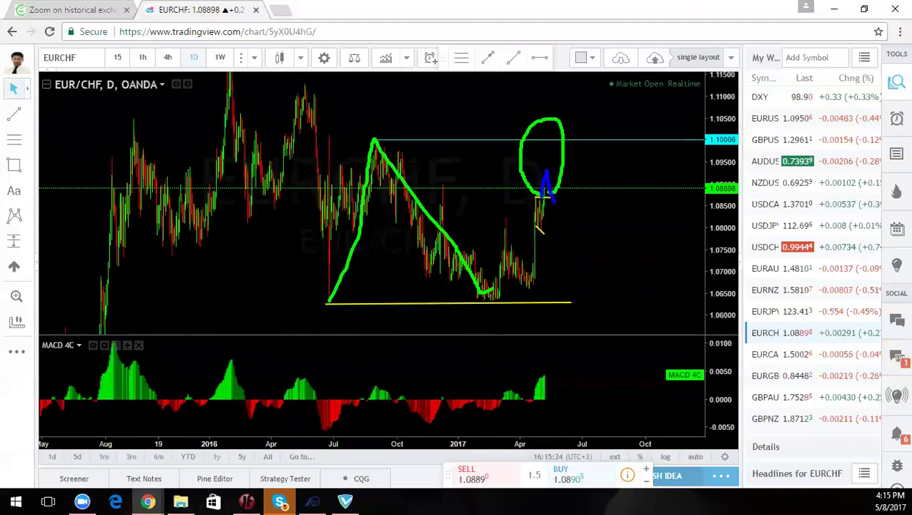
pyautogui.moveTo(560, 228); pyautogui.dragTo(559, 143)
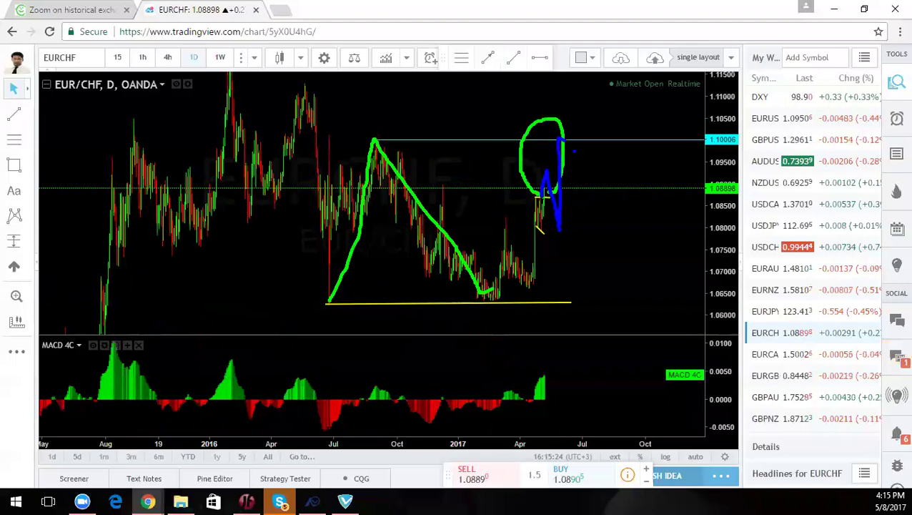
pyautogui.moveTo(537, 210); pyautogui.dragTo(585, 206)
pyautogui.press('Escape')
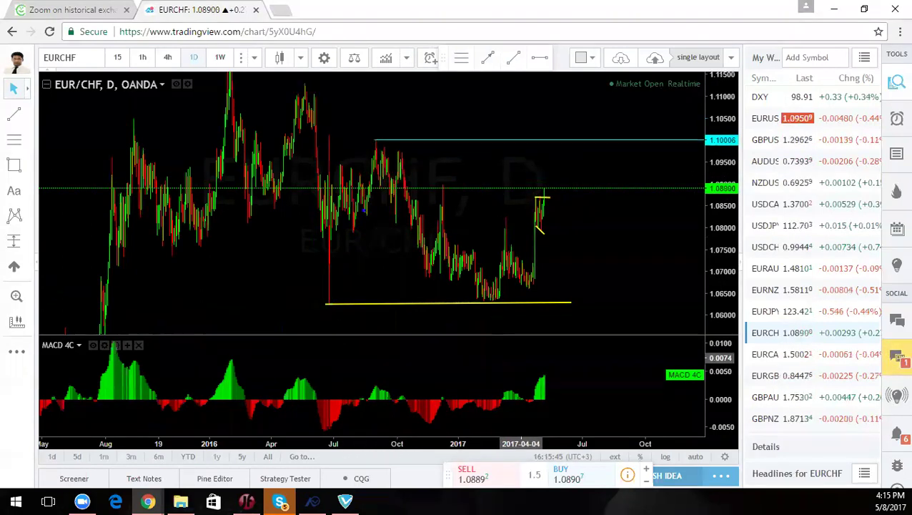
# Sketch EURCHF's late-2016 rise and fall to the early-2017 low, circle the October swing area, and clear the marks
pyautogui.moveTo(353, 241)
pyautogui.mouseDown()
pyautogui.moveTo(395, 149)
pyautogui.moveTo(416, 230)
pyautogui.moveTo(480, 299)
pyautogui.mouseUp()
pyautogui.moveTo(412, 148); pyautogui.dragTo(395, 147)
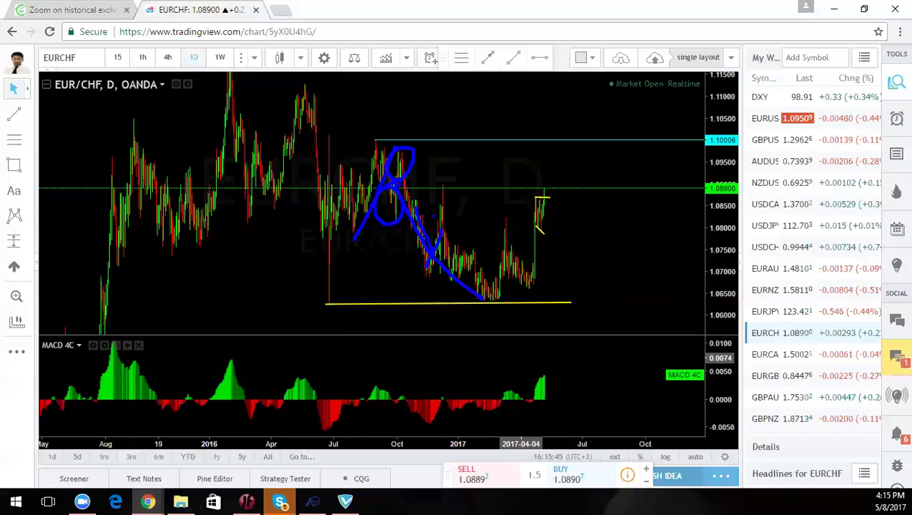
pyautogui.press('Escape')
# Mark the November 2016 spike on EURCHF, trace the swings and possible drops around it, circle the turning areas, and clear the marks
pyautogui.hotkey('ctrl', '2')
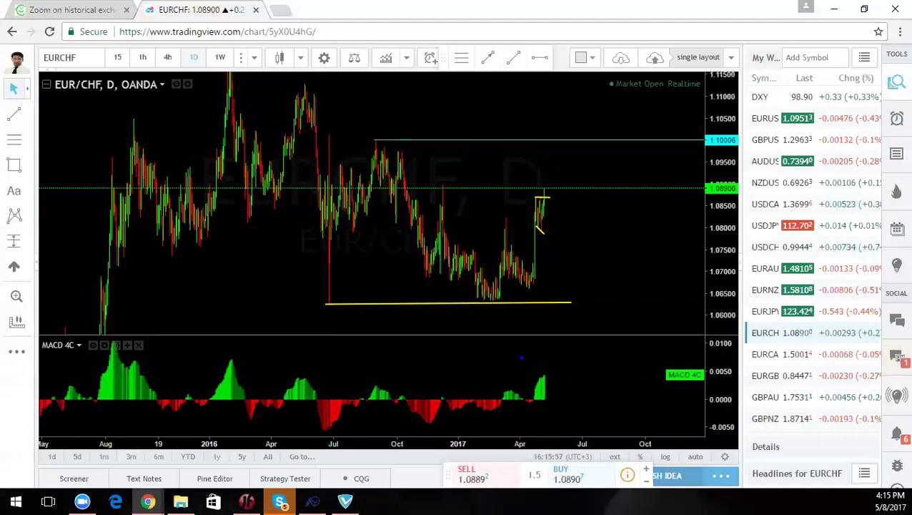
pyautogui.moveTo(443, 261); pyautogui.dragTo(446, 176)
pyautogui.moveTo(398, 214); pyautogui.dragTo(420, 203)
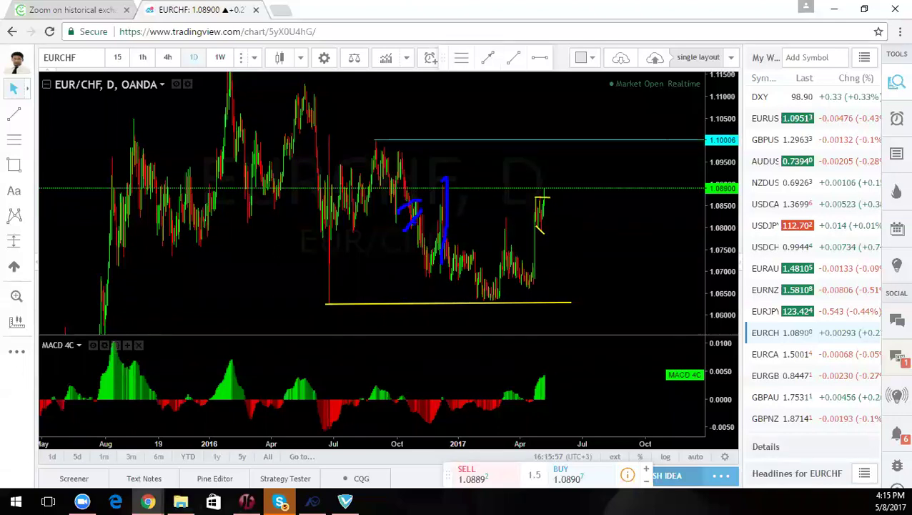
pyautogui.moveTo(428, 245); pyautogui.dragTo(416, 272)
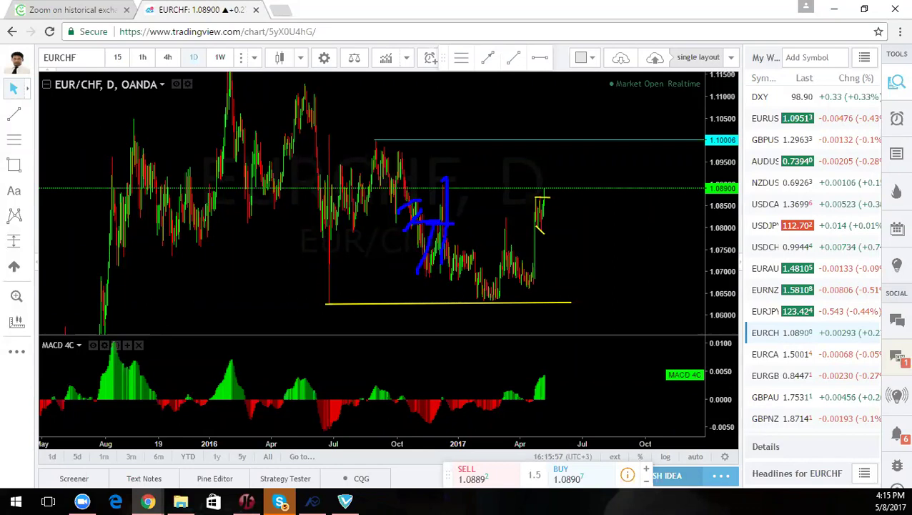
pyautogui.moveTo(415, 236); pyautogui.dragTo(433, 246)
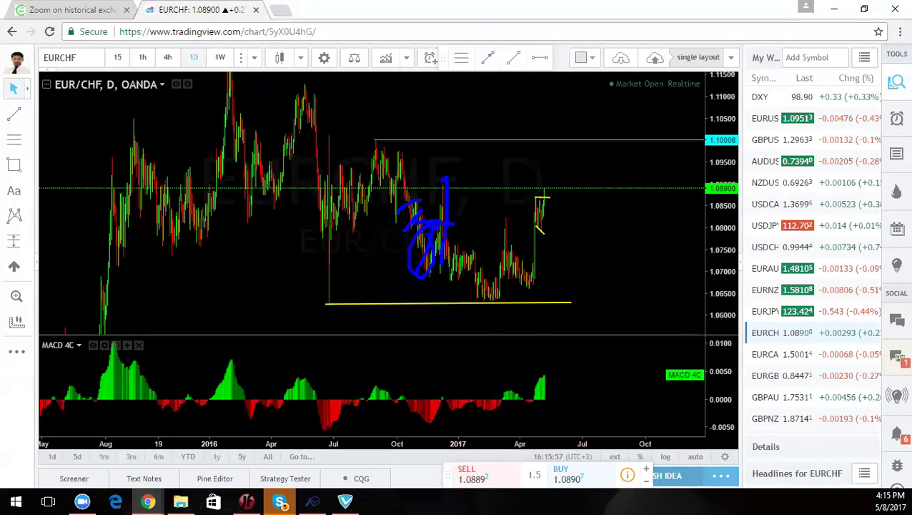
pyautogui.moveTo(345, 304); pyautogui.dragTo(370, 302)
pyautogui.moveTo(429, 275); pyautogui.dragTo(439, 333)
pyautogui.moveTo(486, 253)
pyautogui.mouseDown()
pyautogui.moveTo(453, 275)
pyautogui.moveTo(483, 284)
pyautogui.moveTo(448, 255)
pyautogui.mouseUp()
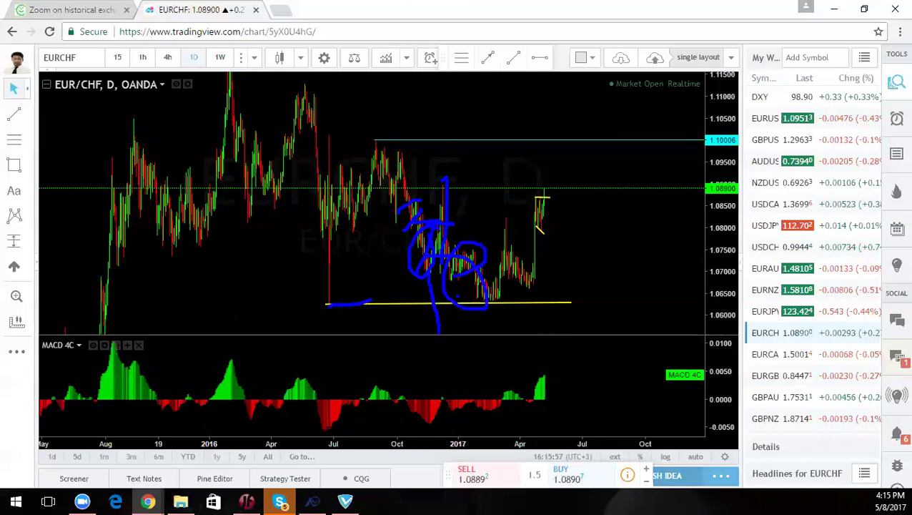
pyautogui.press('Escape')
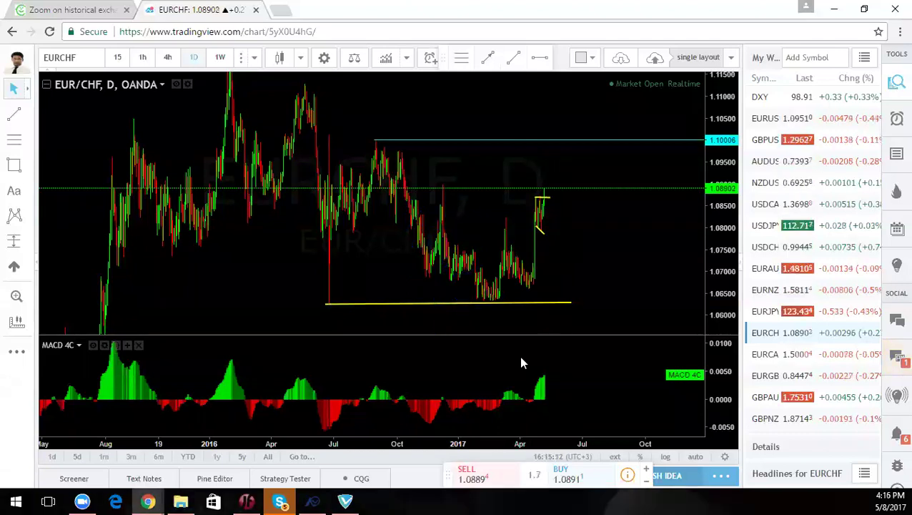
# Zoom in on EURCHF, sketch a zigzag decline from October 2016 below the yellow support line, mark the November high's level, and clear the marks
pyautogui.scroll(2, 556, 264)
pyautogui.scroll(2, 557, 264)
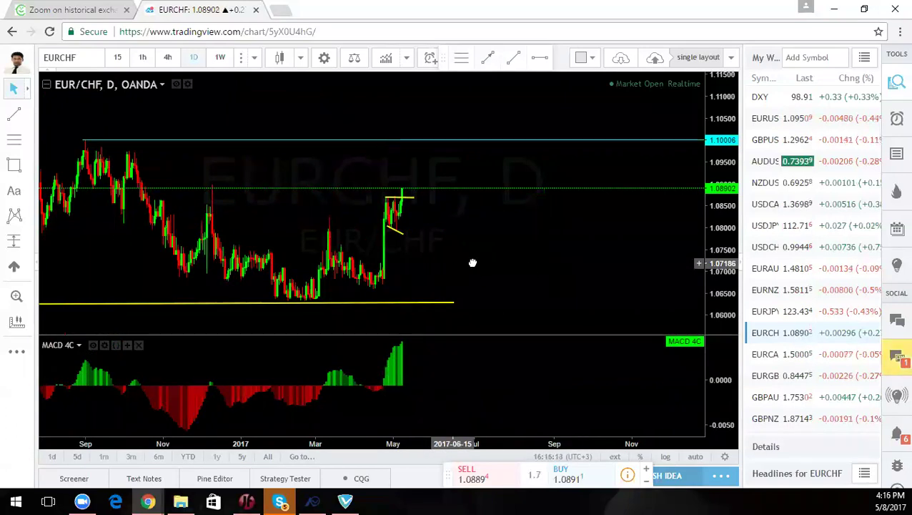
pyautogui.moveTo(473, 262); pyautogui.dragTo(575, 264)
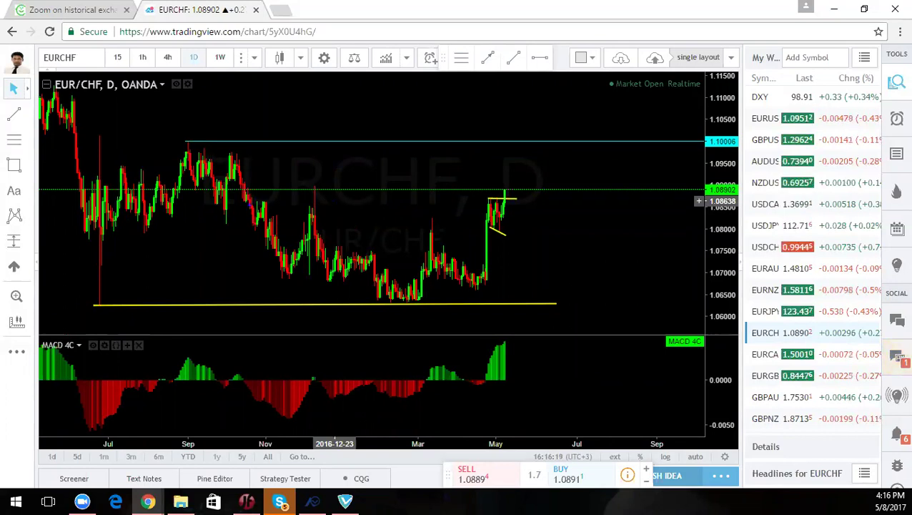
pyautogui.moveTo(259, 227)
pyautogui.mouseDown()
pyautogui.moveTo(278, 201)
pyautogui.moveTo(277, 289)
pyautogui.moveTo(300, 227)
pyautogui.moveTo(310, 319)
pyautogui.mouseUp()
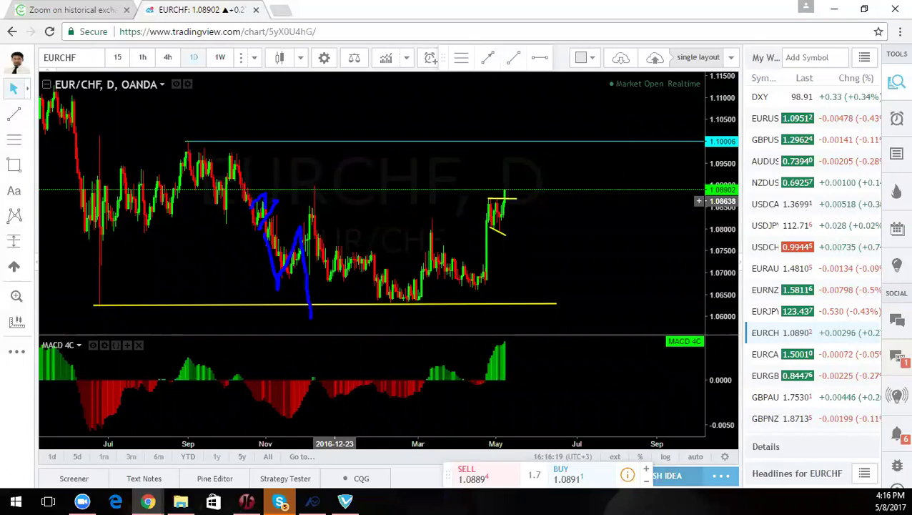
pyautogui.moveTo(249, 192); pyautogui.dragTo(341, 191)
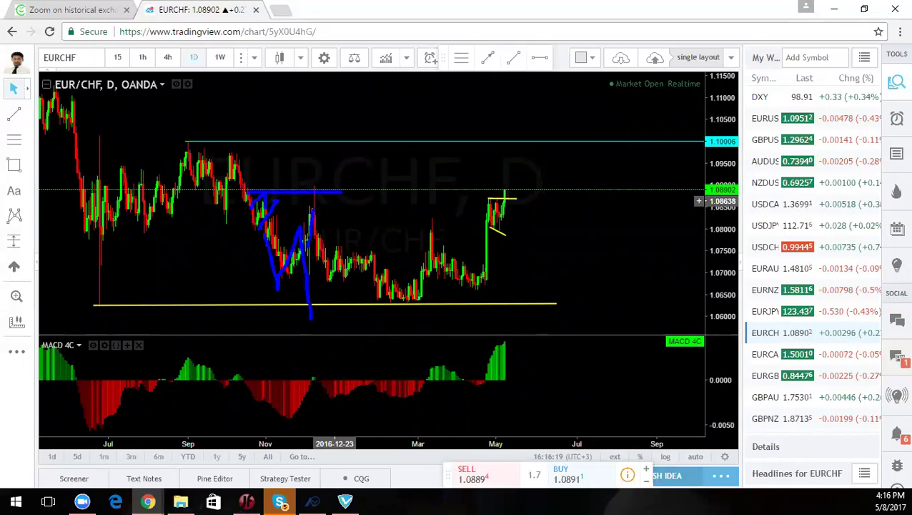
pyautogui.press('Escape')
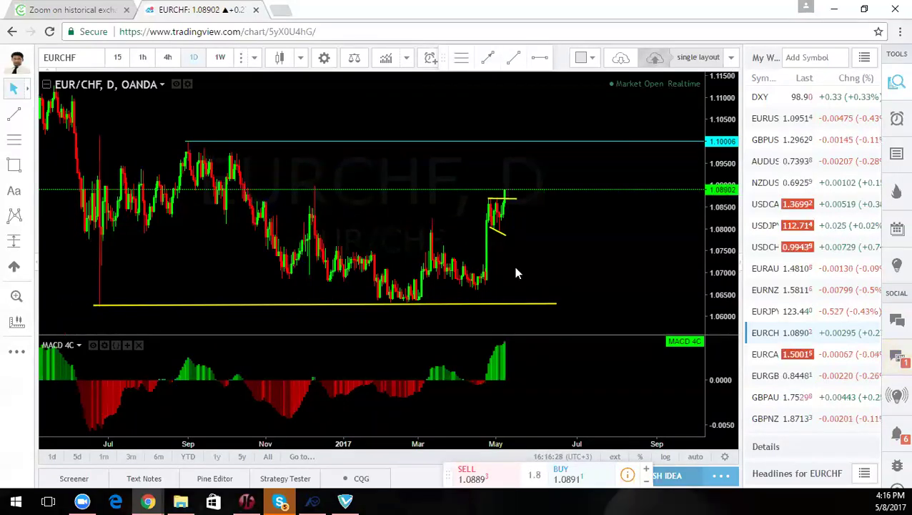
# Open the EURCAD chart, sketch a choppy pullback toward the broken trendline followed by a rally to about 1.55, and clear the marks
pyautogui.scroll(3, 620, 278)
pyautogui.scroll(-3, 525, 248)
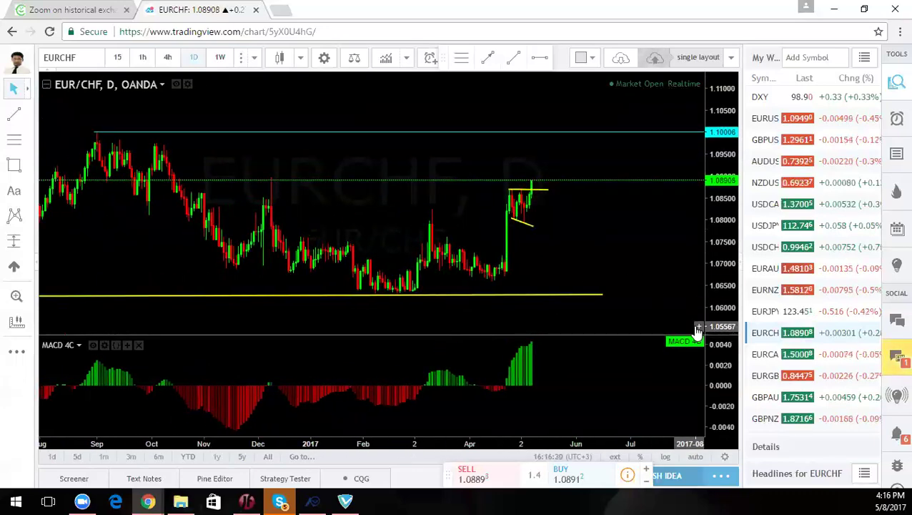
pyautogui.click(769, 357)
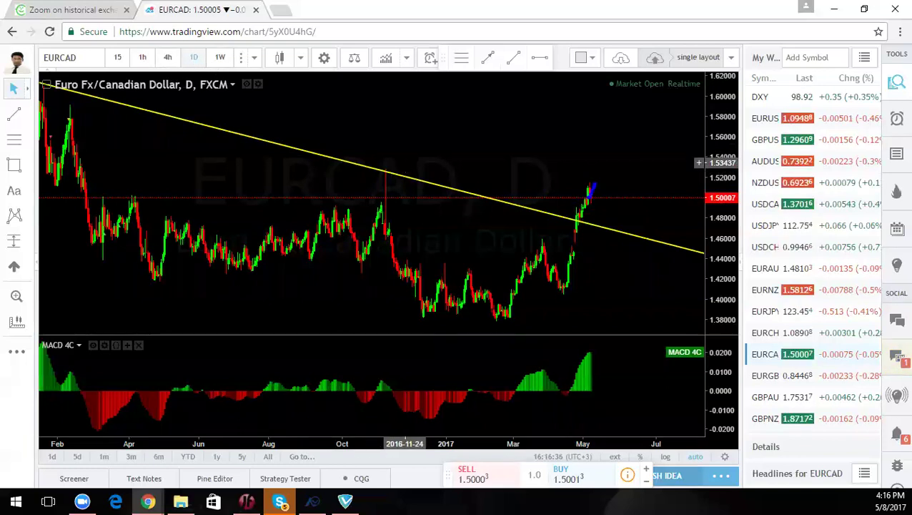
pyautogui.moveTo(613, 208); pyautogui.dragTo(619, 155)
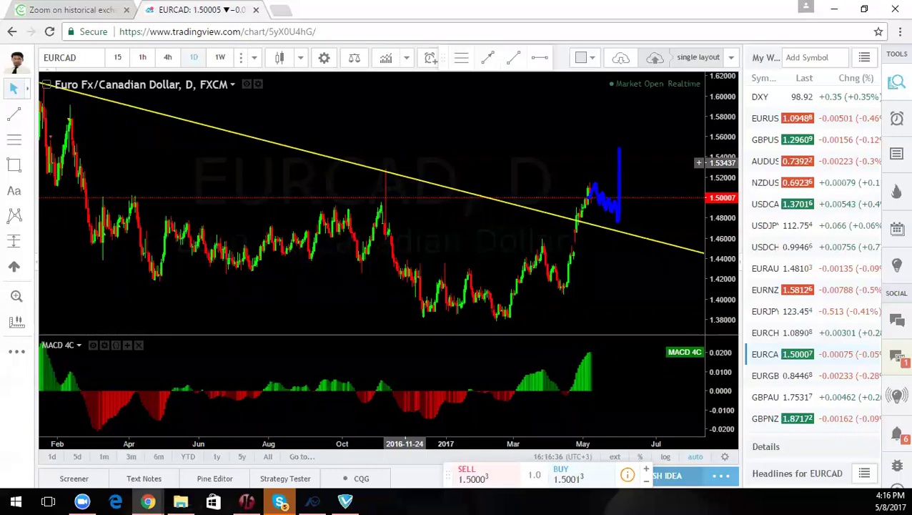
pyautogui.press('Escape')
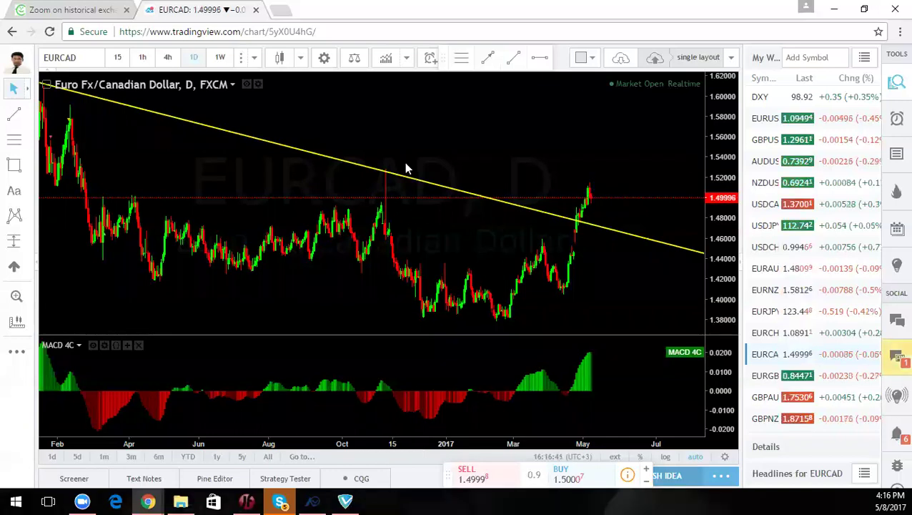
# Switch EURCAD to the 4-hour timeframe, sketch a small bounce, circle a possible drop toward the trendline, and add a rally to about 1.53
pyautogui.click(168, 59)
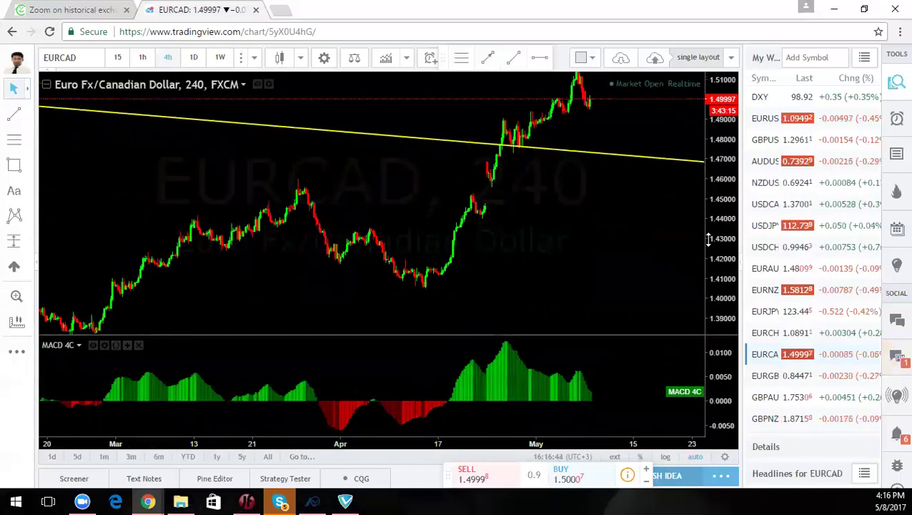
pyautogui.moveTo(709, 239); pyautogui.dragTo(708, 214)
pyautogui.moveTo(620, 213); pyautogui.dragTo(528, 299)
pyautogui.hotkey('ctrl', '2')
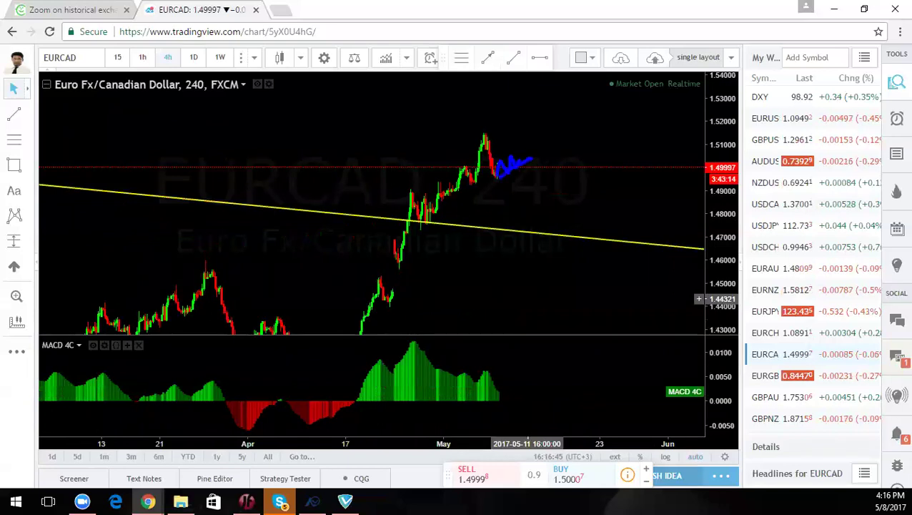
pyautogui.moveTo(529, 188); pyautogui.dragTo(537, 213)
pyautogui.moveTo(542, 166)
pyautogui.mouseDown()
pyautogui.moveTo(513, 195)
pyautogui.moveTo(545, 169)
pyautogui.mouseUp()
pyautogui.moveTo(553, 211); pyautogui.dragTo(571, 123)
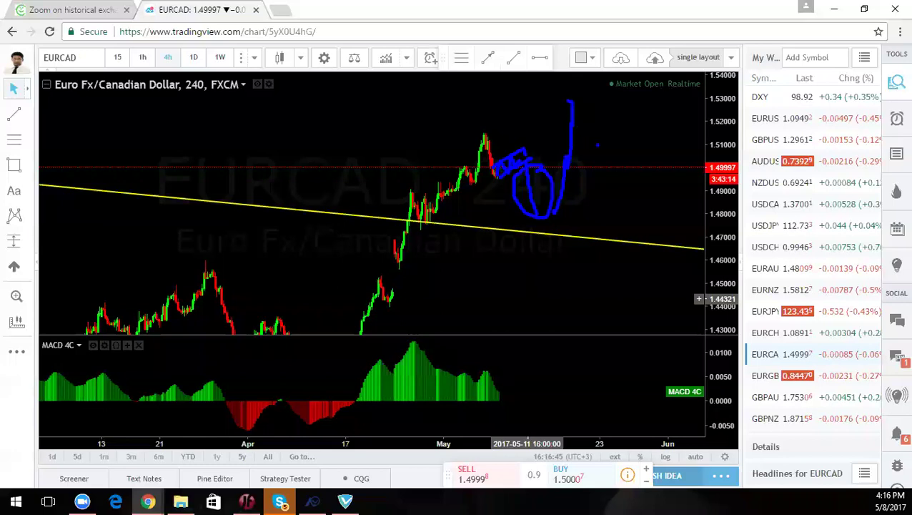
# Open the EURGBP chart on the 4-hour timeframe, sketch a short dip and a rally above the yellow trendline, and clear the marks
pyautogui.click(768, 377)
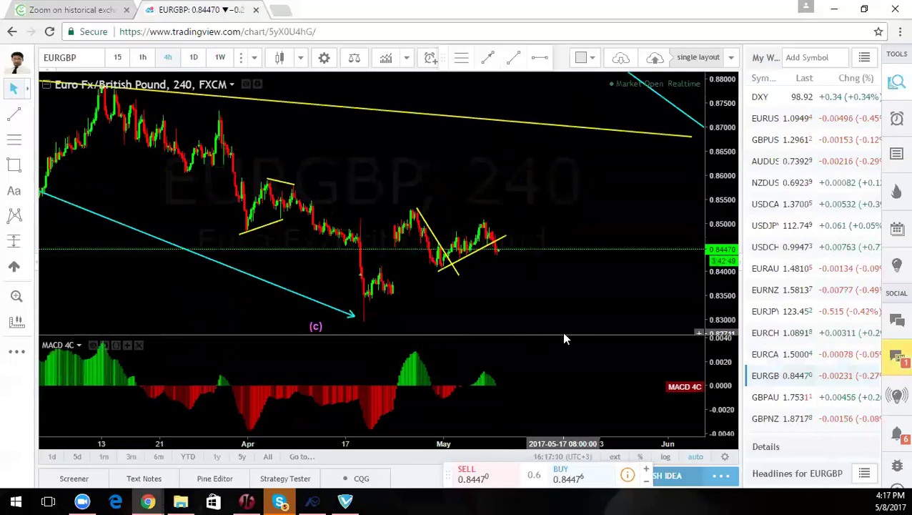
pyautogui.moveTo(497, 251); pyautogui.dragTo(499, 271)
pyautogui.moveTo(434, 272)
pyautogui.mouseDown()
pyautogui.moveTo(503, 273)
pyautogui.moveTo(509, 219)
pyautogui.moveTo(550, 118)
pyautogui.moveTo(545, 112)
pyautogui.mouseUp()
pyautogui.press('Escape')
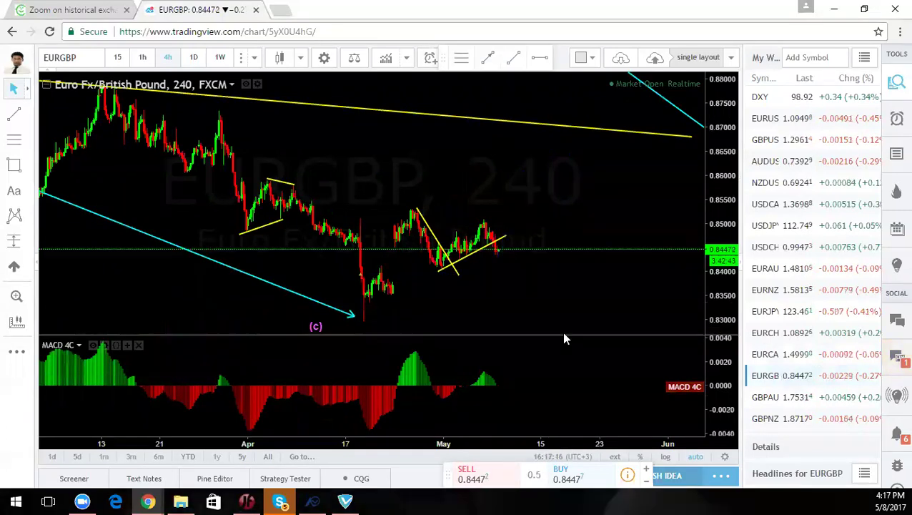
# Switch EURGBP to the daily timeframe, trace wave a's rise and a matching rally from wave b, and clear the marks
pyautogui.click(193, 58)
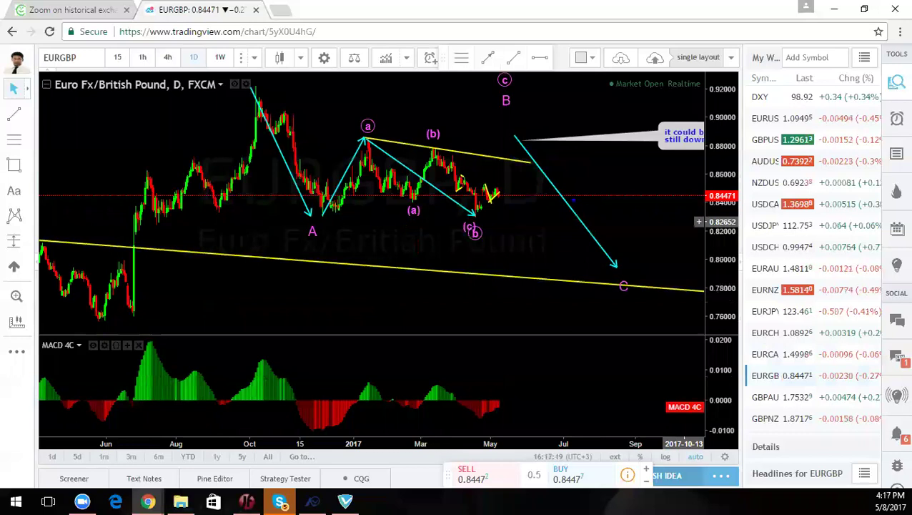
pyautogui.moveTo(475, 213); pyautogui.dragTo(507, 151)
pyautogui.moveTo(325, 215); pyautogui.dragTo(363, 147)
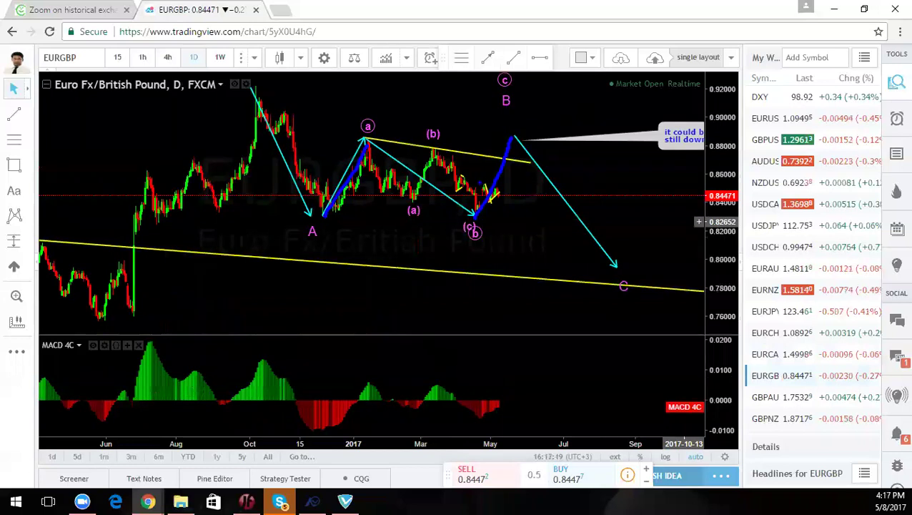
pyautogui.moveTo(504, 137); pyautogui.dragTo(500, 197)
pyautogui.press('Escape')
# Switch EURGBP to the 4-hour timeframe, sketch a falling channel since late April with a rally from its lower line, and clear the marks
pyautogui.click(168, 58)
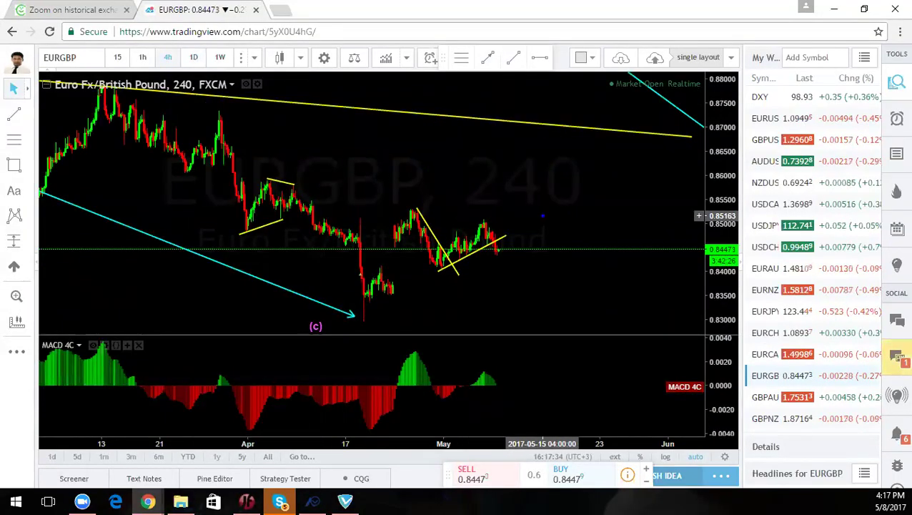
pyautogui.moveTo(503, 296); pyautogui.dragTo(547, 114)
pyautogui.moveTo(412, 211); pyautogui.dragTo(536, 228)
pyautogui.moveTo(421, 269)
pyautogui.mouseDown()
pyautogui.moveTo(492, 280)
pyautogui.moveTo(530, 89)
pyautogui.mouseUp()
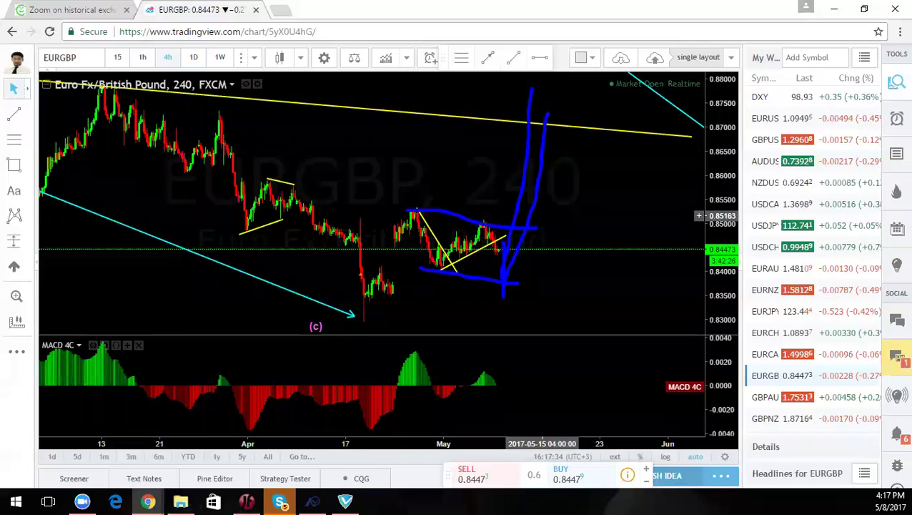
pyautogui.press('Escape')
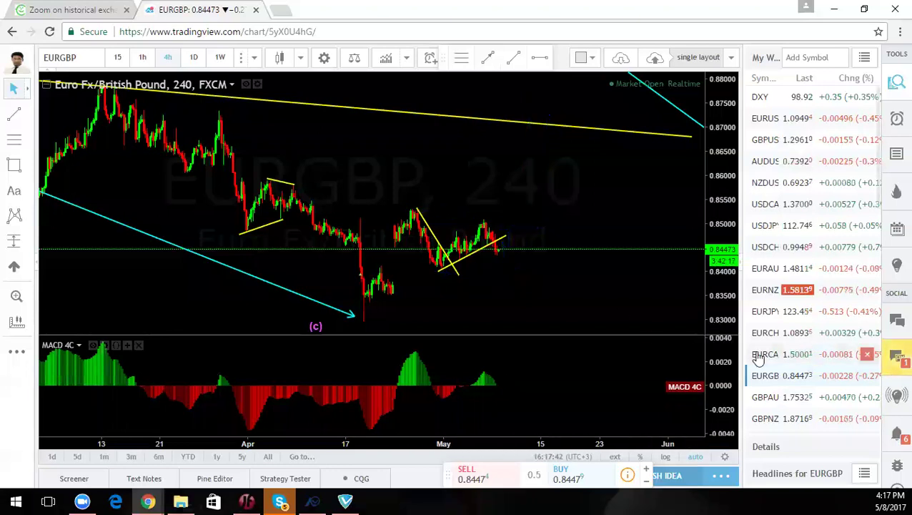
# Open the GBPAUD chart, frame its rising channel on the 4-hour timeframe, sketch a drop below the channel, and clear the marks
pyautogui.scroll(-2, 759, 360)
pyautogui.click(762, 317)
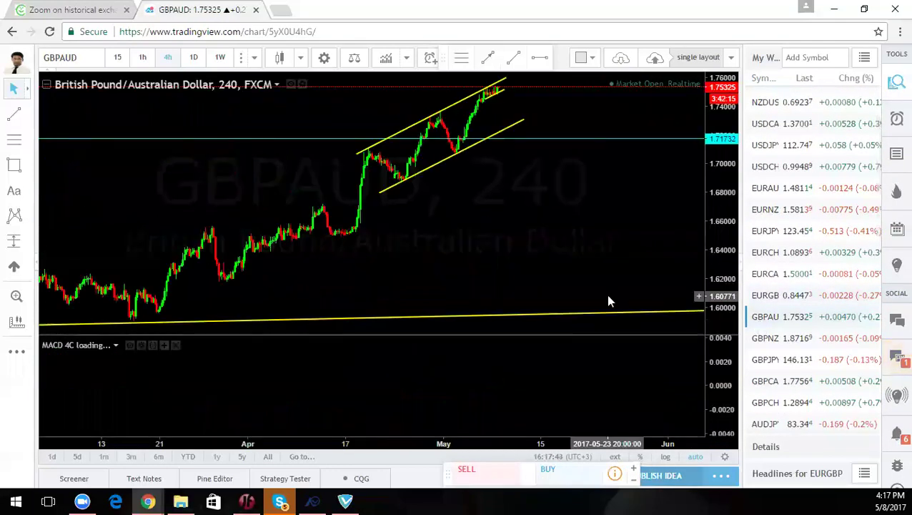
pyautogui.scroll(2, 598, 244)
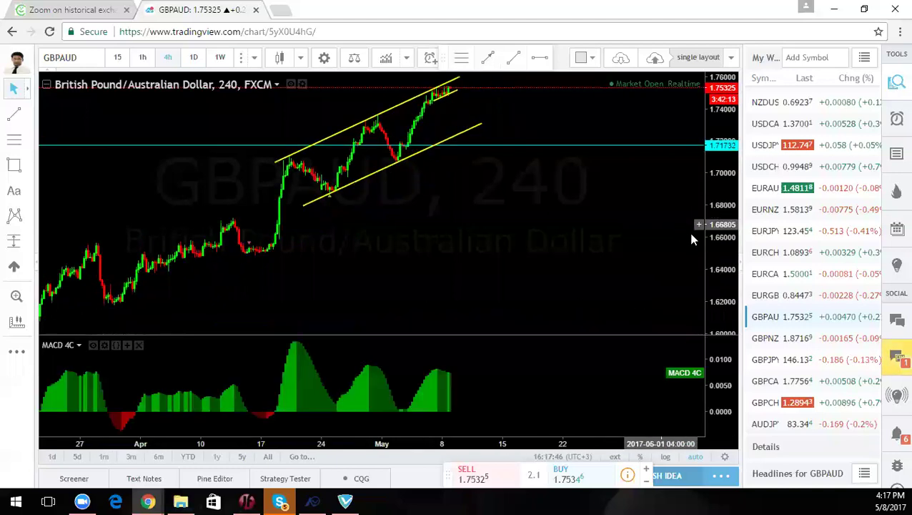
pyautogui.moveTo(714, 224); pyautogui.dragTo(713, 179)
pyautogui.moveTo(594, 238); pyautogui.dragTo(581, 314)
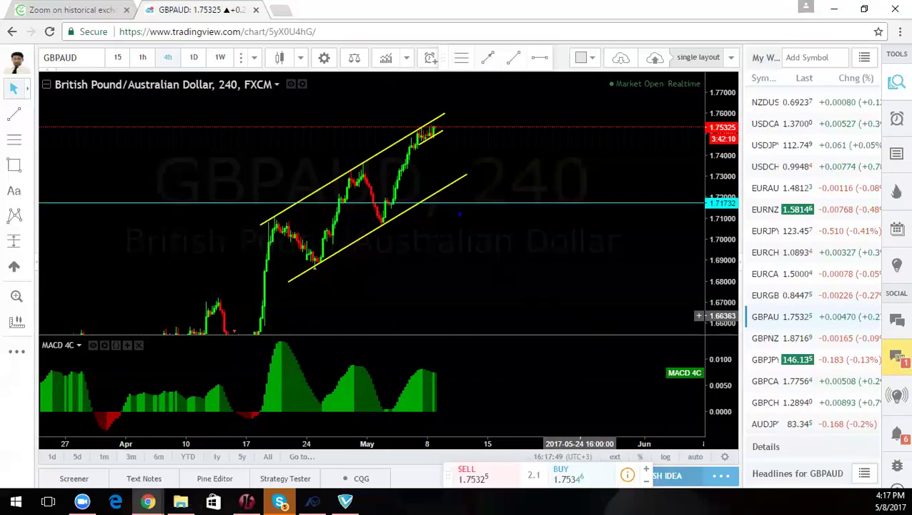
pyautogui.moveTo(455, 213); pyautogui.dragTo(470, 333)
pyautogui.press('Escape')
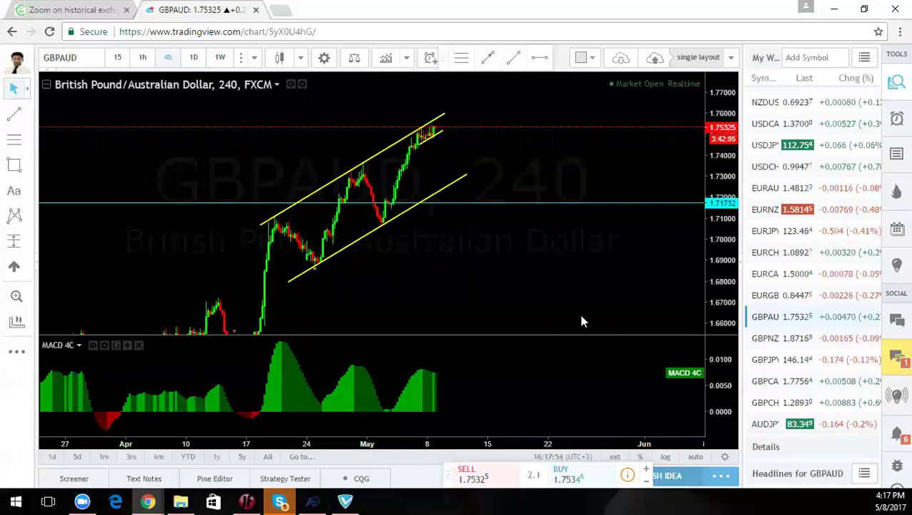
# Switch GBPAUD to the daily timeframe, open the linked idea "GBPAUD possible up move", play it forward to the current price, and close it
pyautogui.click(192, 59)
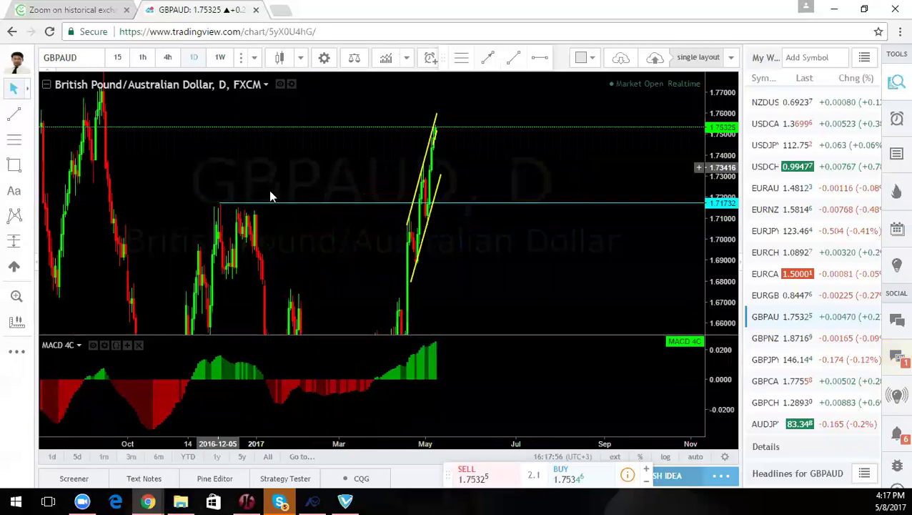
pyautogui.moveTo(518, 284); pyautogui.dragTo(570, 260)
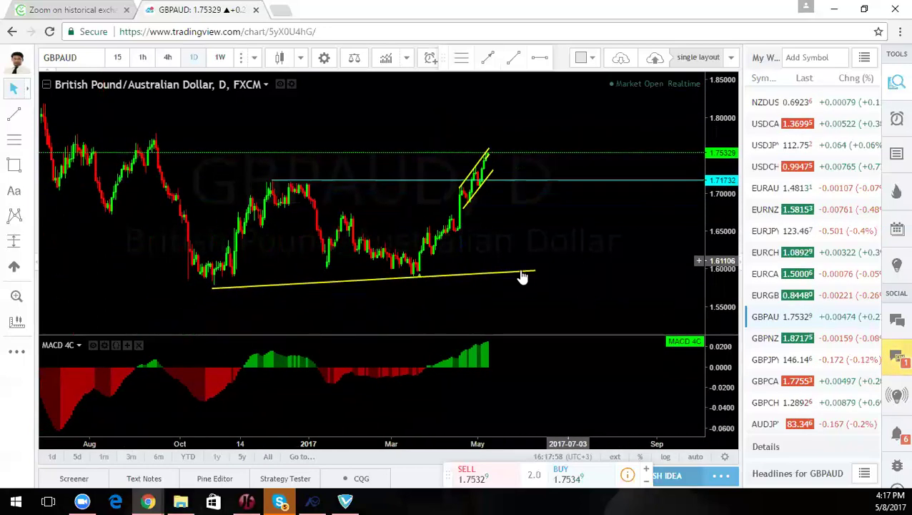
pyautogui.moveTo(417, 276)
pyautogui.click(363, 272)
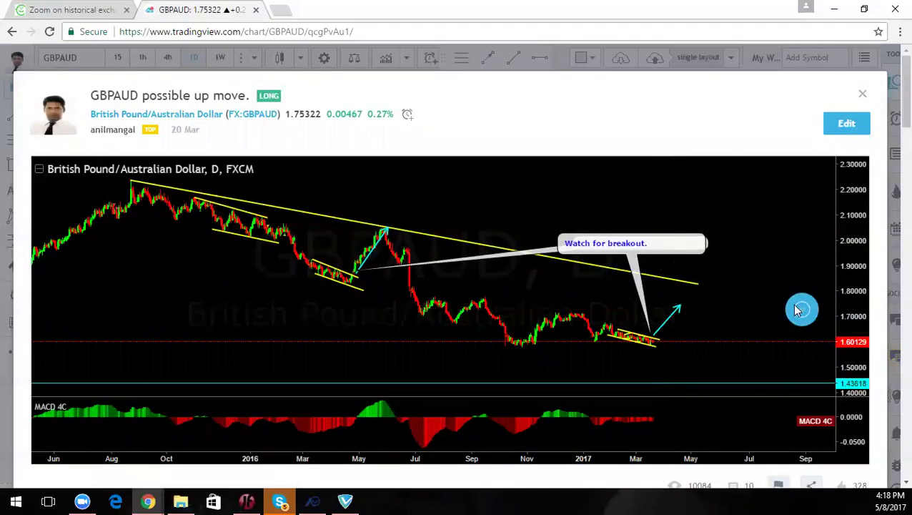
pyautogui.click(798, 310)
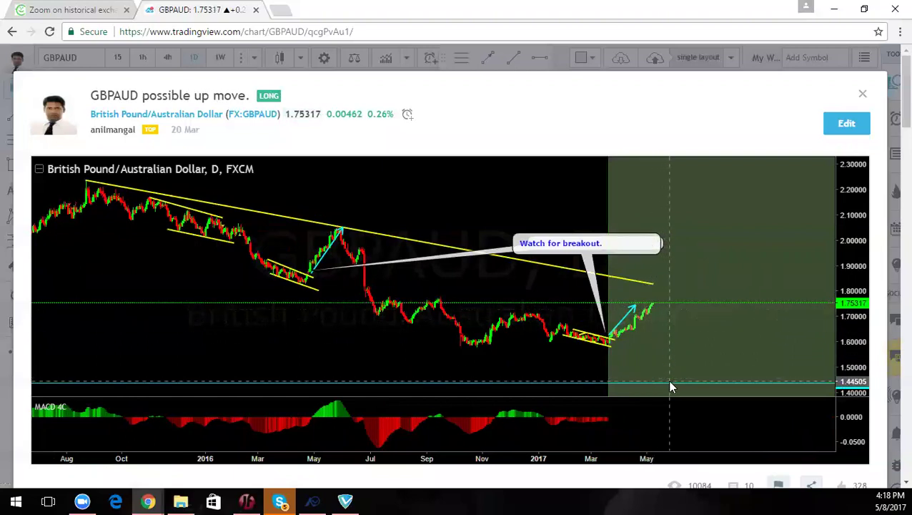
pyautogui.click(863, 93)
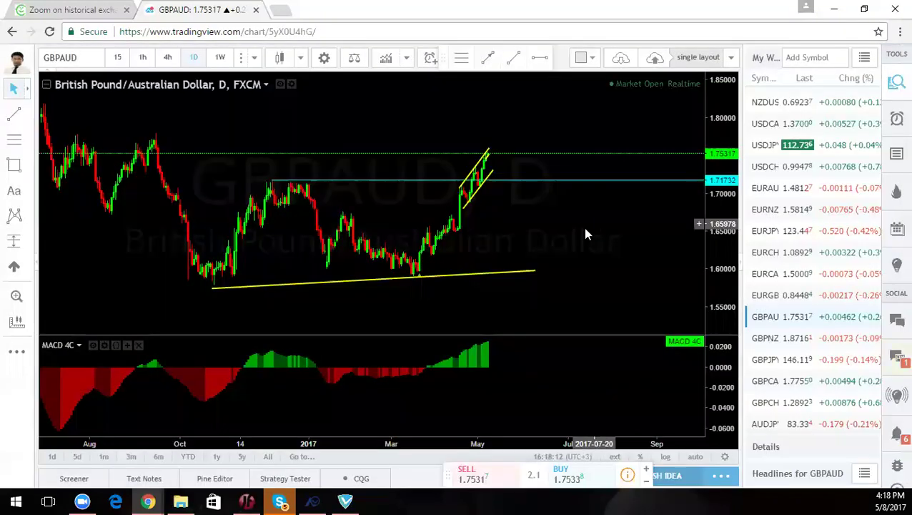
# Switch GBPAUD to the 1-hour timeframe, frame the small rising channel, sketch a drop below its lower line, and clear the mark
pyautogui.click(143, 58)
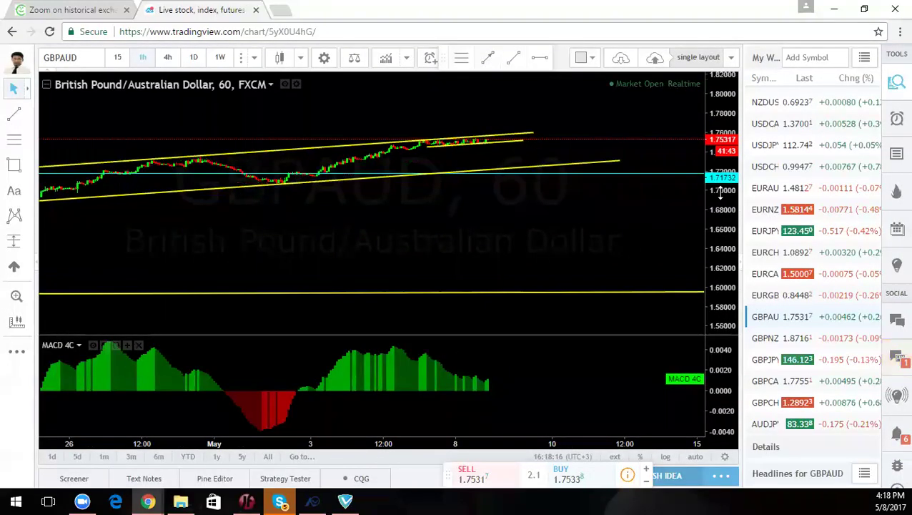
pyautogui.moveTo(720, 193); pyautogui.dragTo(721, 93)
pyautogui.moveTo(501, 190); pyautogui.dragTo(538, 290)
pyautogui.moveTo(708, 248); pyautogui.dragTo(479, 263)
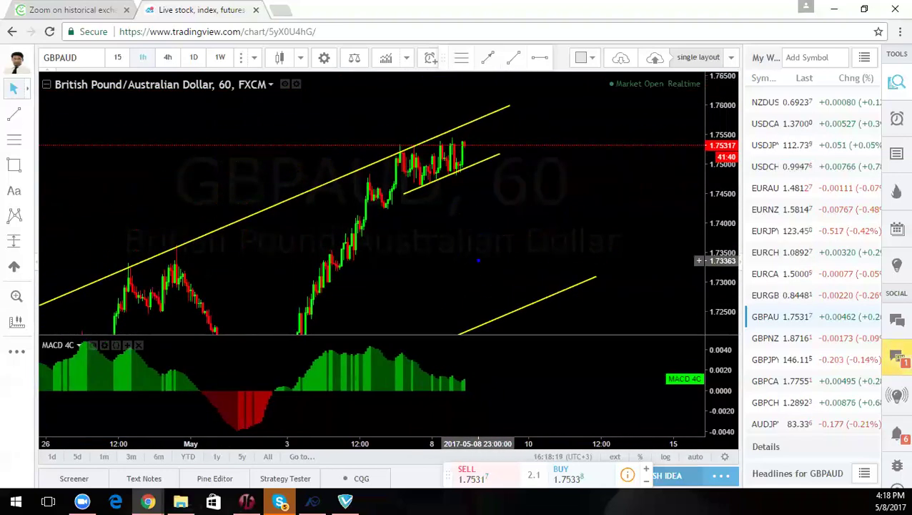
pyautogui.moveTo(468, 168); pyautogui.dragTo(480, 252)
pyautogui.press('Escape')
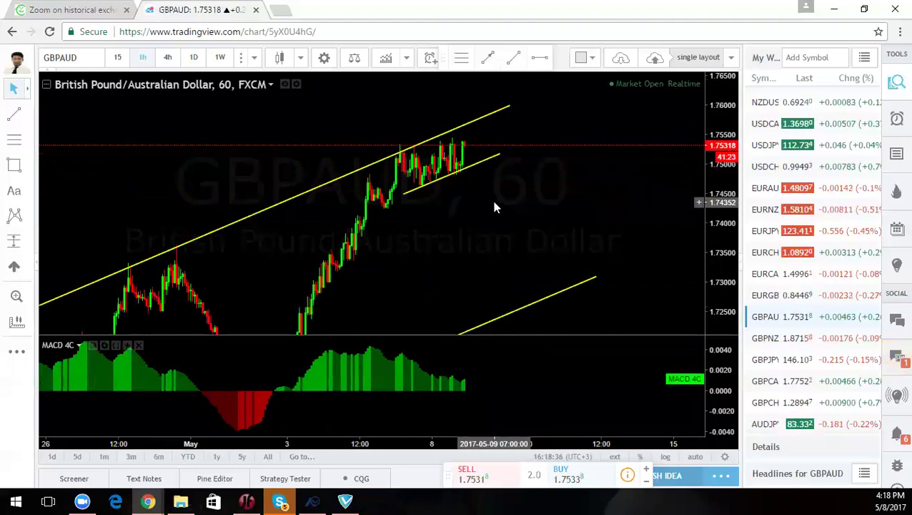
pyautogui.moveTo(504, 214); pyautogui.dragTo(484, 215)
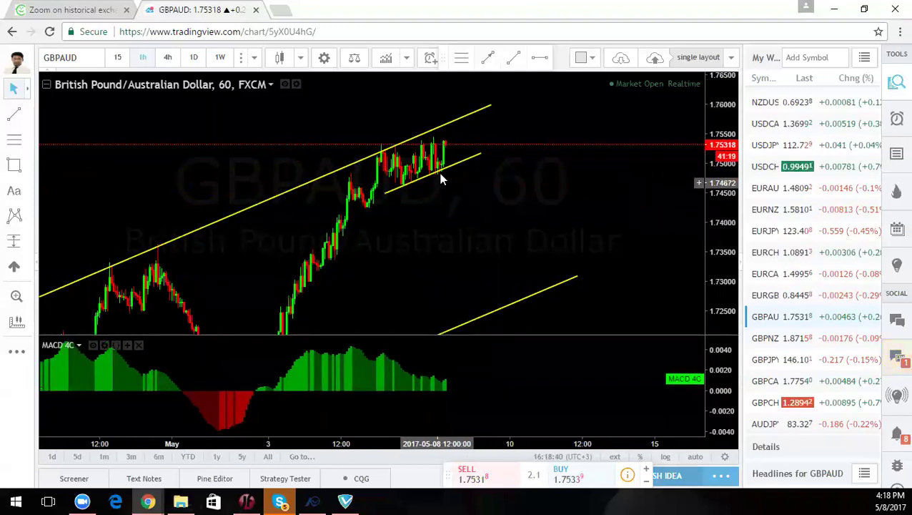
pyautogui.scroll(-1, 555, 223)
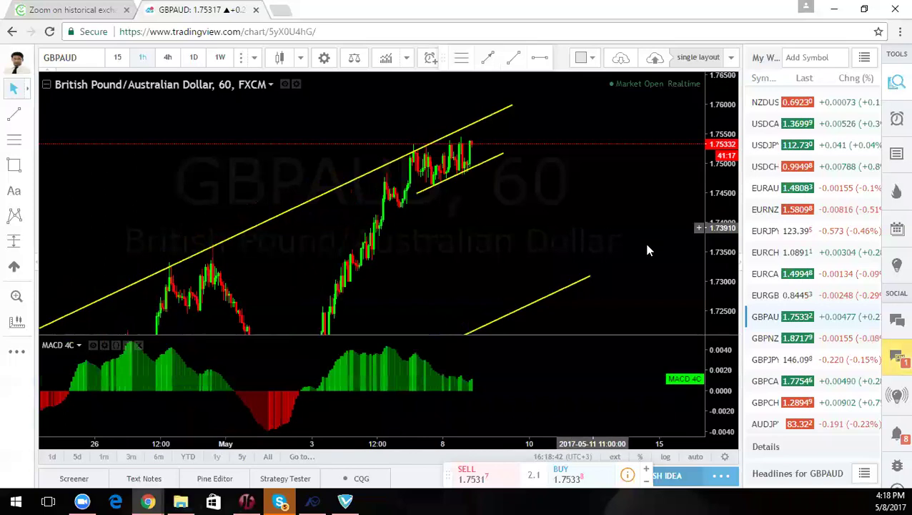
# Open the GBPNZD chart, sketch its range since late April with a choppy decline and a rally above it, and clear the marks
pyautogui.click(761, 342)
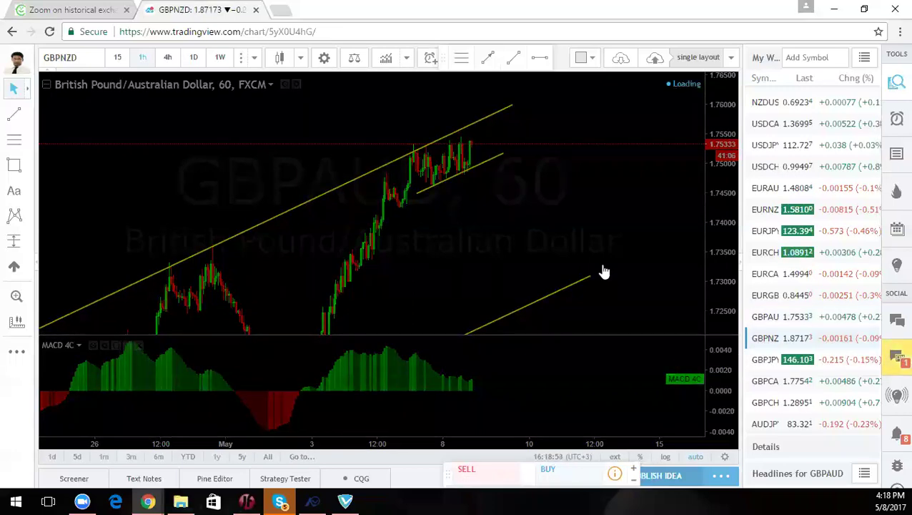
pyautogui.moveTo(603, 269); pyautogui.dragTo(576, 277)
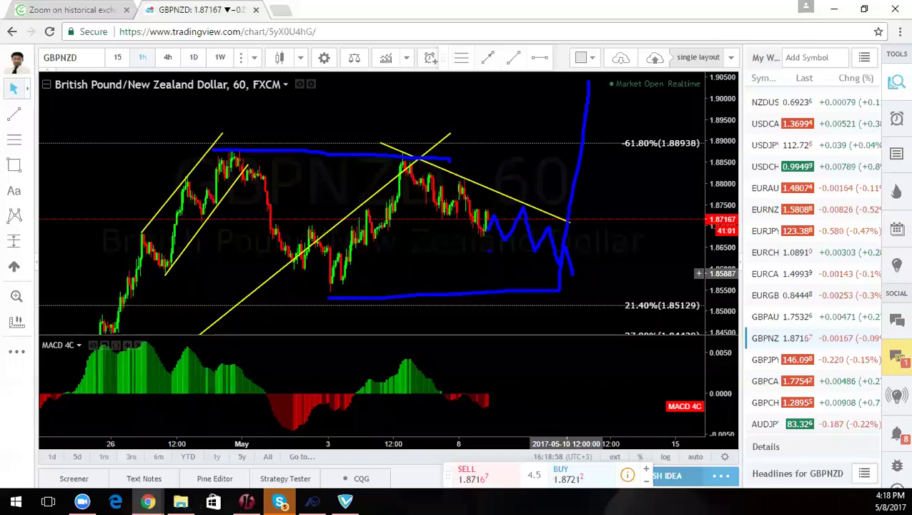
pyautogui.press('Escape')
# Switch GBPNZD to the 4-hour timeframe, sketch a decline from the double top to the long rising trend line, and clear the marks
pyautogui.click(168, 62)
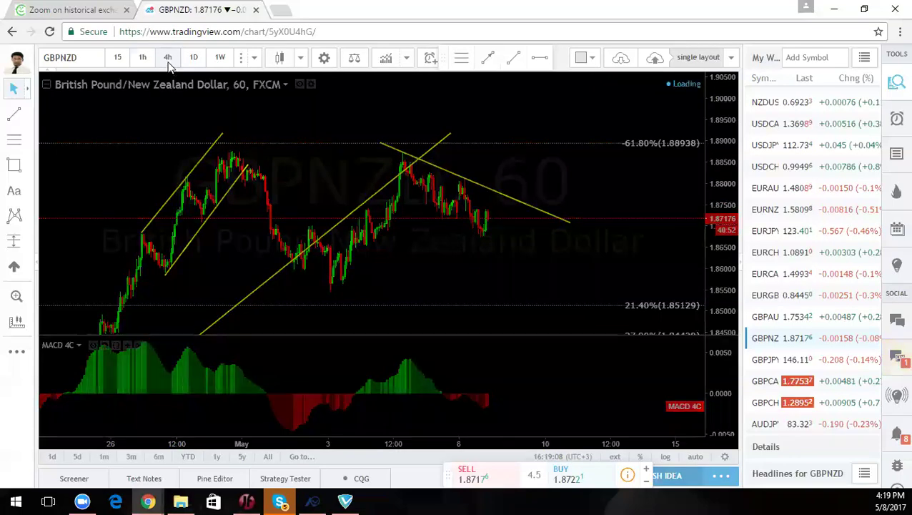
pyautogui.moveTo(719, 141); pyautogui.dragTo(719, 302)
pyautogui.moveTo(558, 309); pyautogui.dragTo(448, 213)
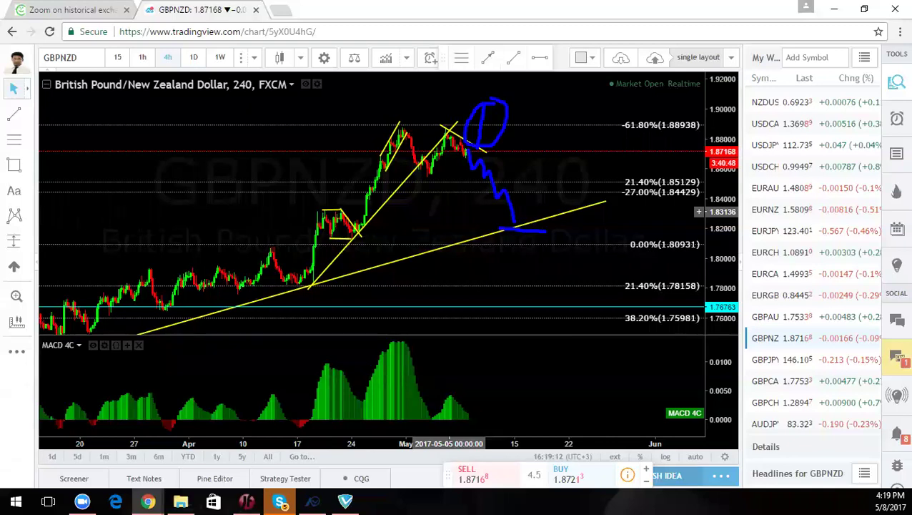
pyautogui.press('Escape')
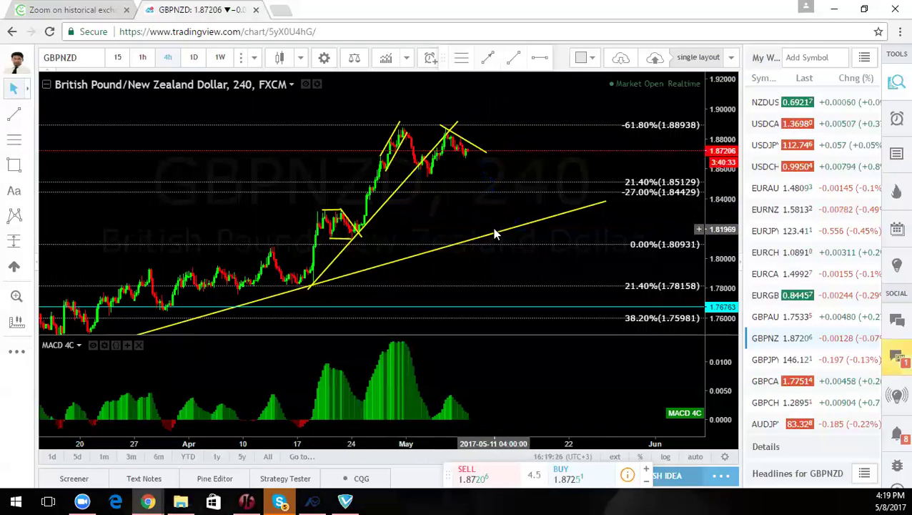
# Switch GBPNZD to the daily timeframe, trace the 2017 rally and a stepped decline through the steep trend line, and clear the marks
pyautogui.click(193, 58)
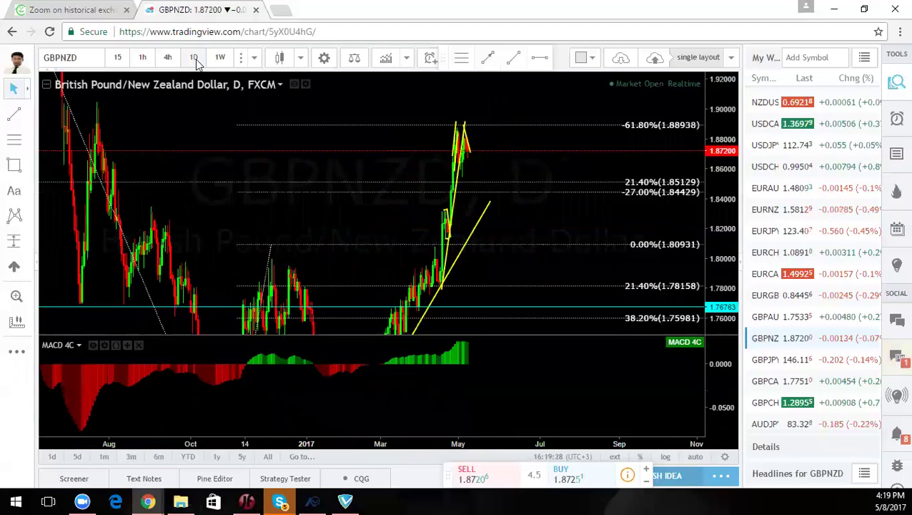
pyautogui.moveTo(713, 185); pyautogui.dragTo(711, 269)
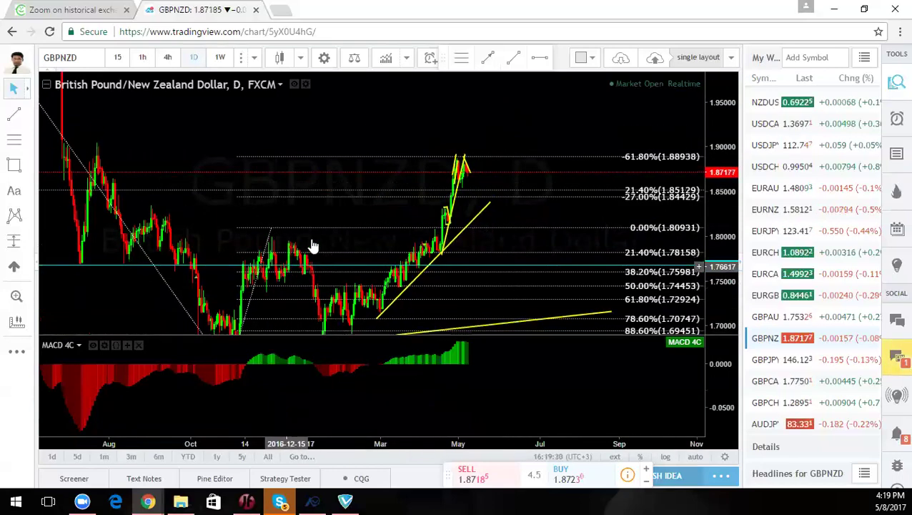
pyautogui.moveTo(522, 247); pyautogui.dragTo(502, 199)
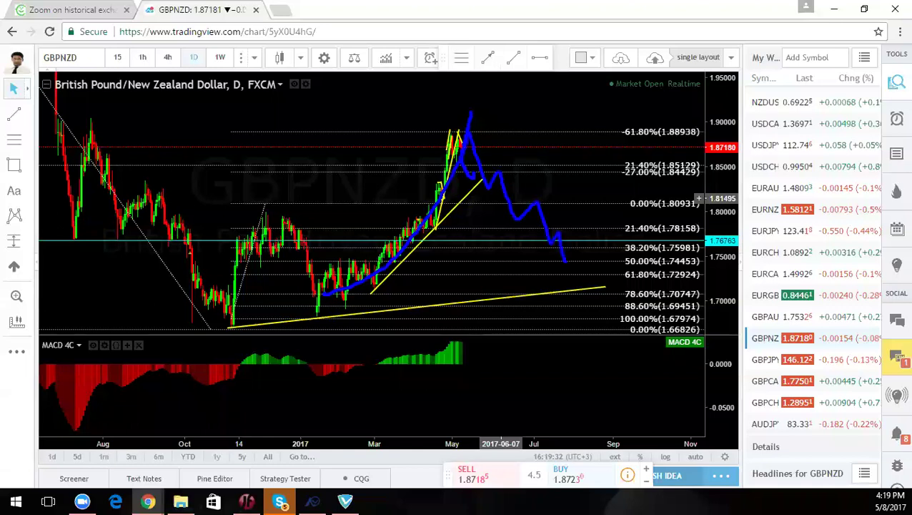
pyautogui.press('Escape')
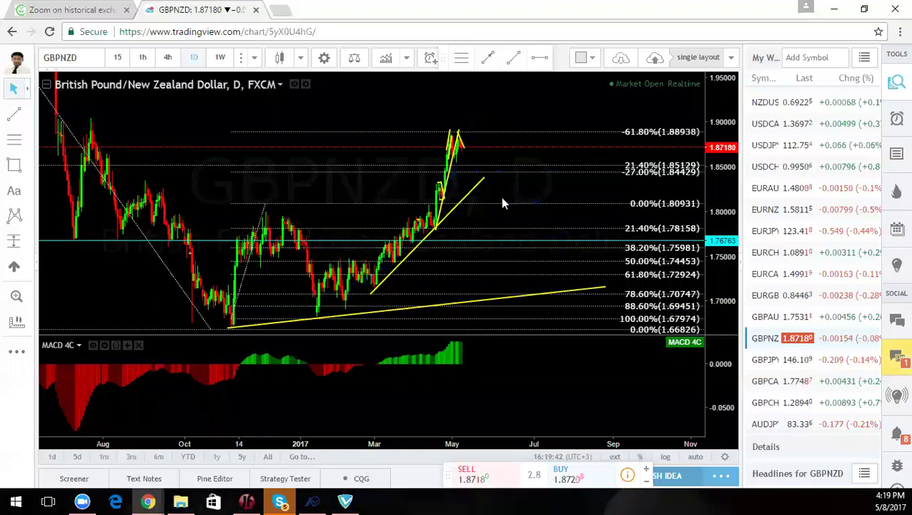
# Return GBPNZD to the 1-hour timeframe and frame the price swings beneath the falling trend line
pyautogui.click(145, 60)
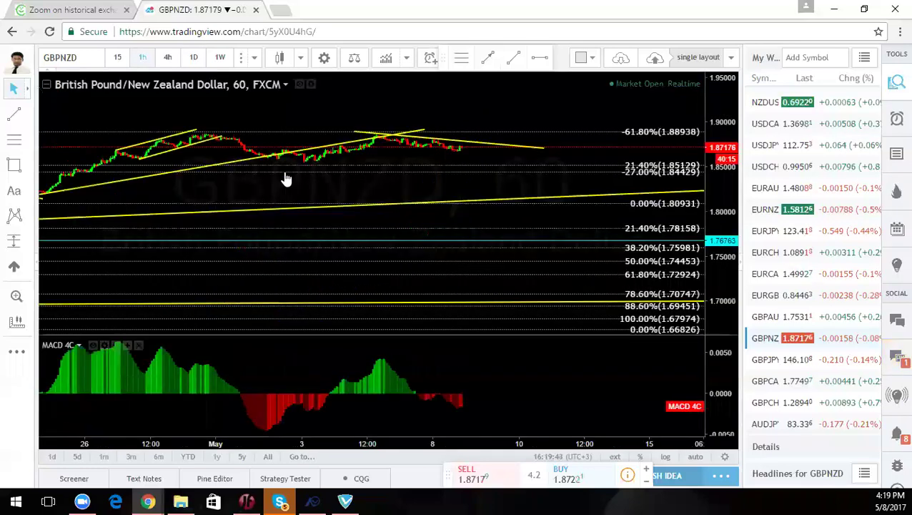
pyautogui.moveTo(715, 299); pyautogui.dragTo(700, 71)
pyautogui.moveTo(436, 144); pyautogui.dragTo(435, 318)
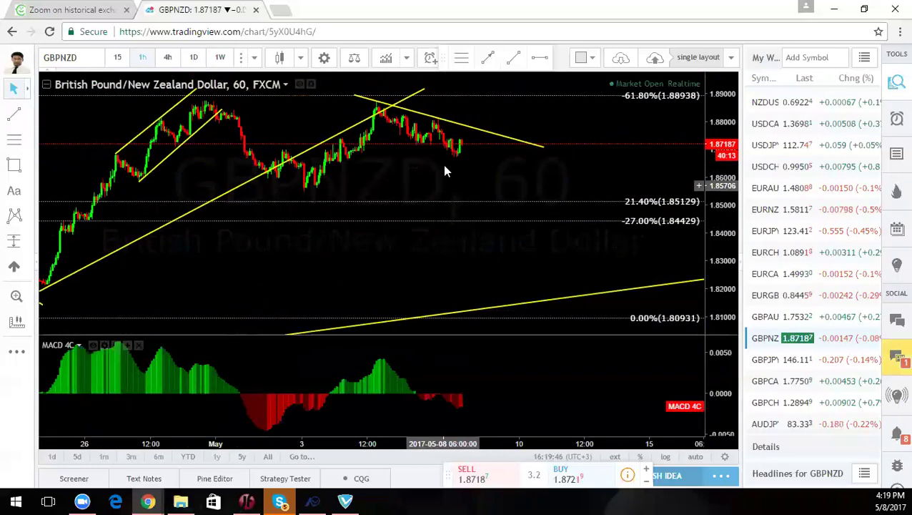
pyautogui.moveTo(483, 168); pyautogui.dragTo(488, 190)
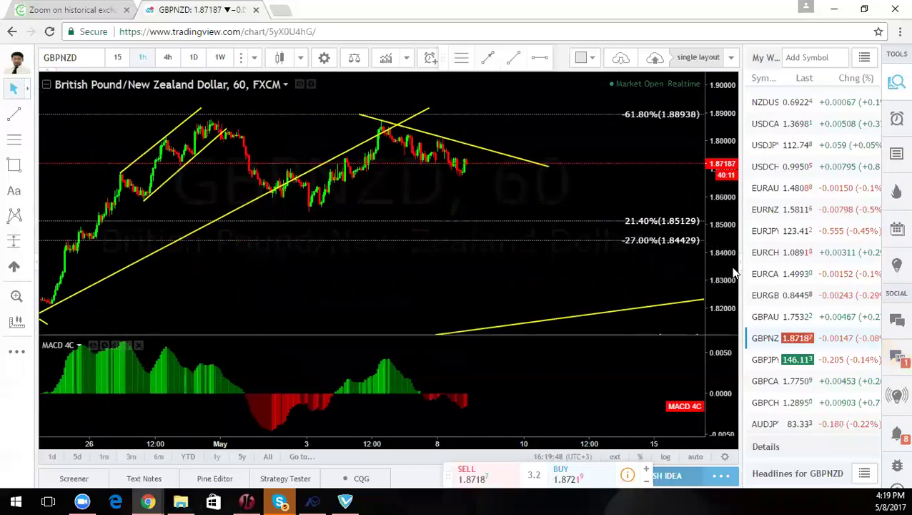
# Open the GBPJPY chart and review its rising channel on the 1-hour timeframe and its retracement levels on the daily timeframe
pyautogui.click(764, 361)
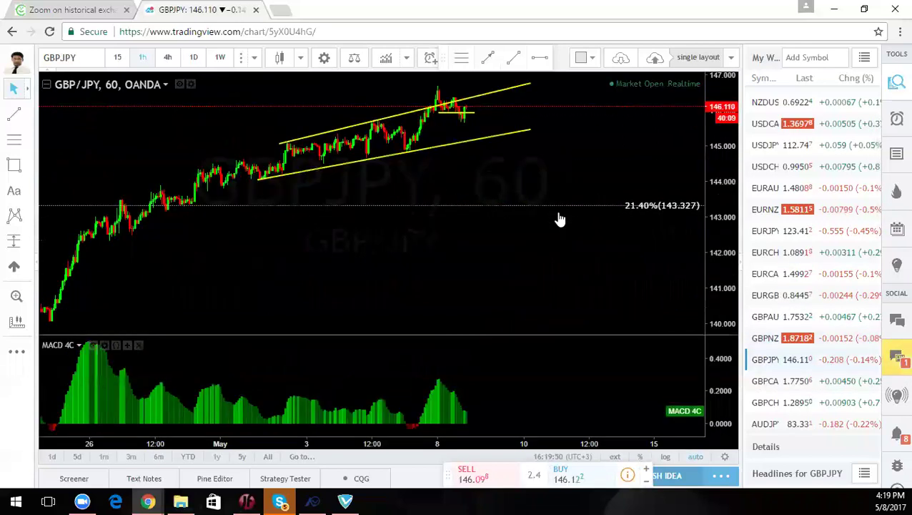
pyautogui.scroll(-3, 423, 282)
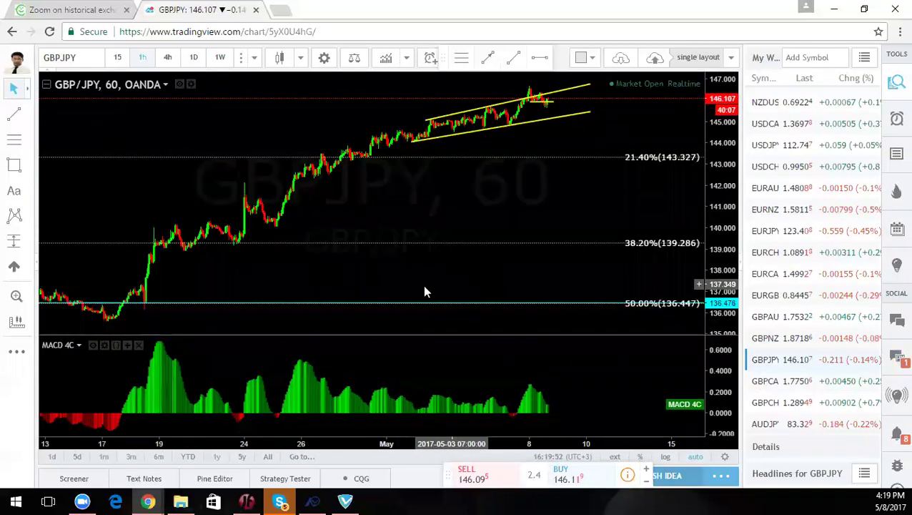
pyautogui.click(193, 57)
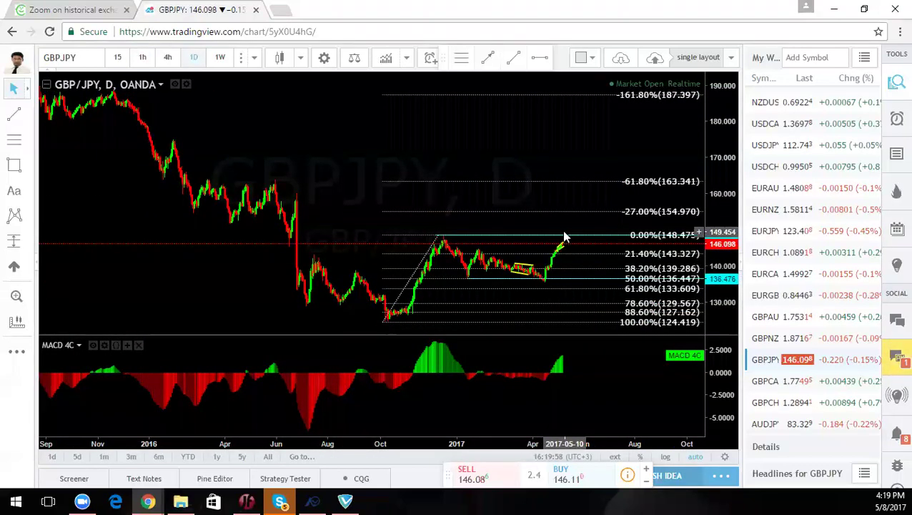
pyautogui.moveTo(529, 133); pyautogui.dragTo(516, 127)
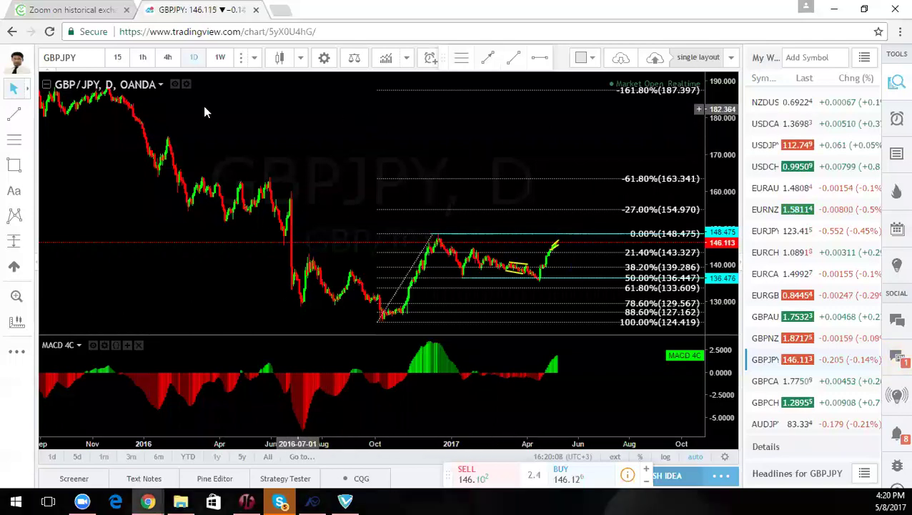
# Switch GBPJPY to the 4-hour timeframe and delete the upper line of the small rising channel at the latest highs
pyautogui.click(168, 59)
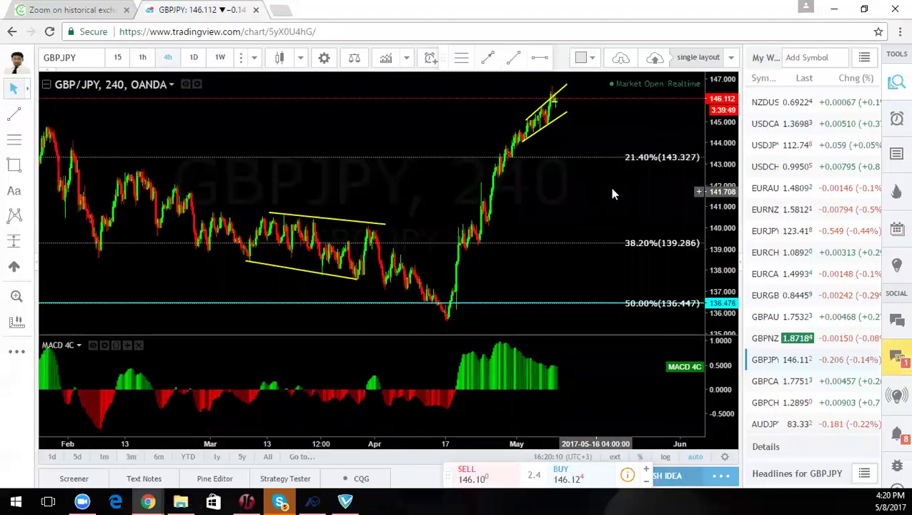
pyautogui.scroll(3, 610, 187)
pyautogui.moveTo(719, 193); pyautogui.dragTo(718, 211)
pyautogui.moveTo(600, 194); pyautogui.dragTo(589, 247)
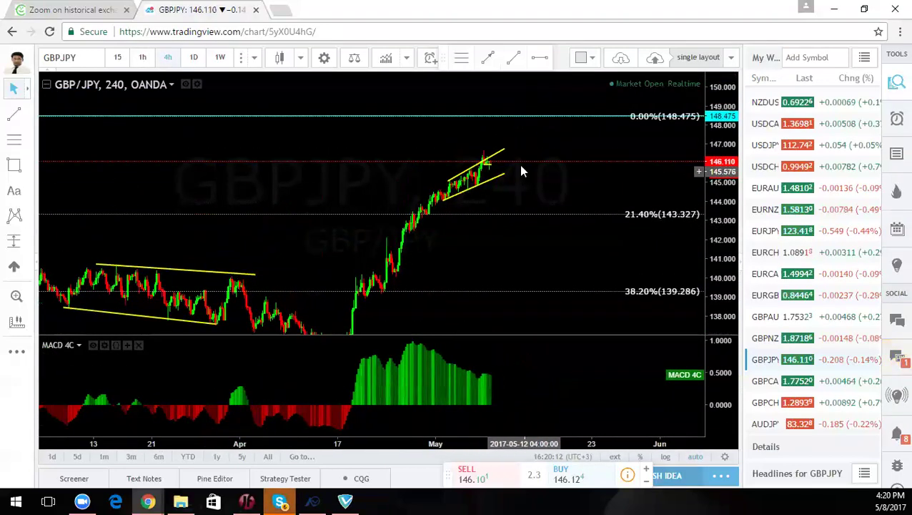
pyautogui.moveTo(504, 149); pyautogui.dragTo(481, 142)
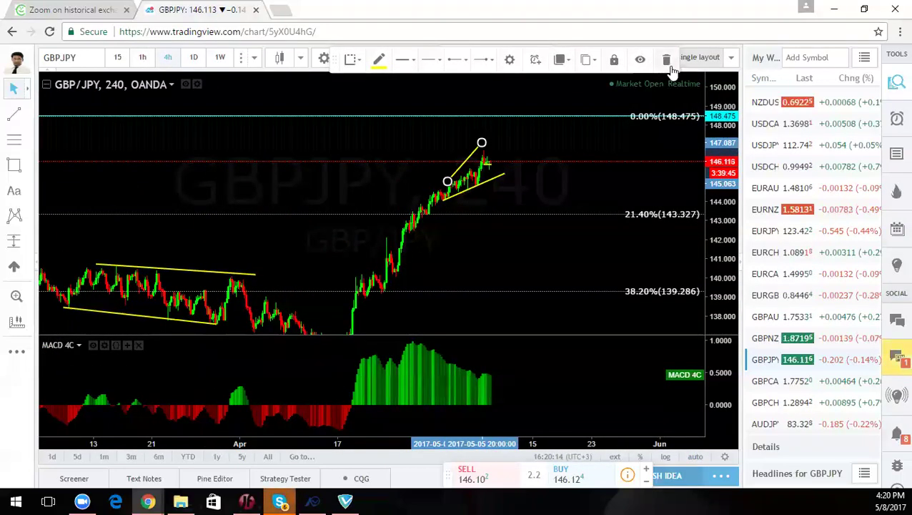
pyautogui.click(667, 61)
pyautogui.moveTo(560, 196); pyautogui.dragTo(547, 231)
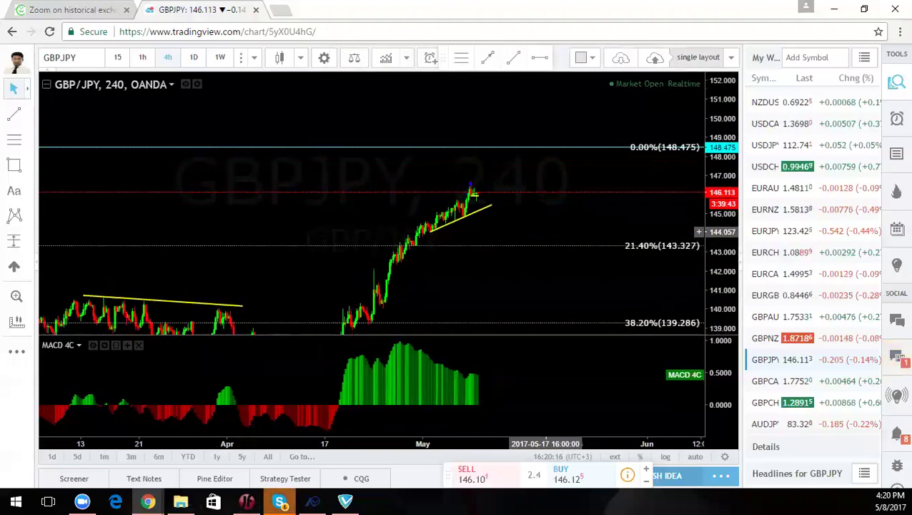
pyautogui.press('Escape')
# On the GBPJPY 1-hour chart, turn the short horizontal line into a falling trend line from about 146.705 to about 145.910
pyautogui.click(143, 59)
pyautogui.moveTo(711, 290); pyautogui.dragTo(705, 101)
pyautogui.click(458, 183)
pyautogui.moveTo(454, 184); pyautogui.dragTo(449, 142)
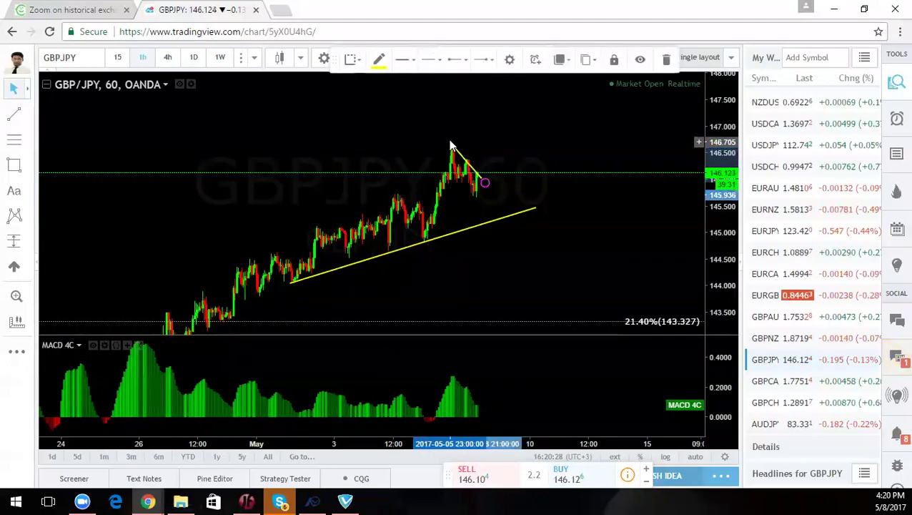
pyautogui.moveTo(486, 184); pyautogui.dragTo(495, 184)
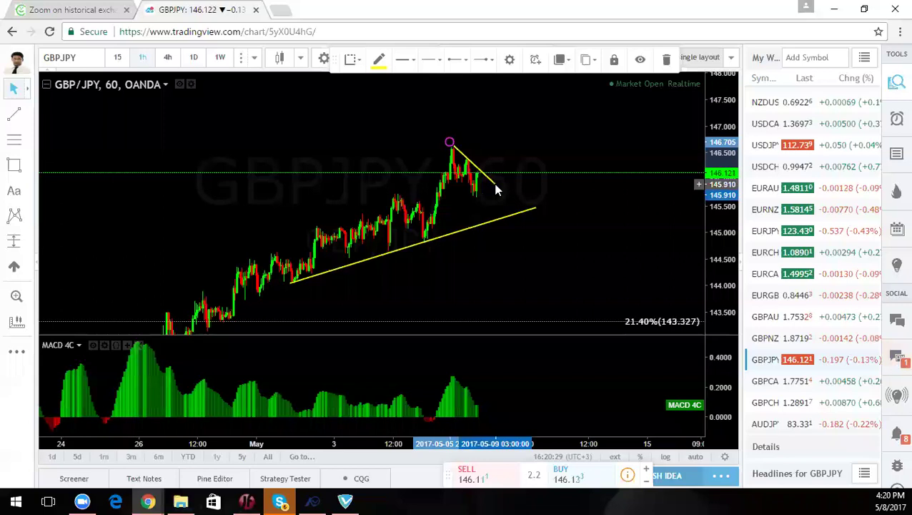
pyautogui.click(563, 257)
# Examine GBPJPY on the 1-hour timeframe between the 148.475 level, the rising support line and the 21.40% retracement
pyautogui.moveTo(498, 98); pyautogui.dragTo(466, 173)
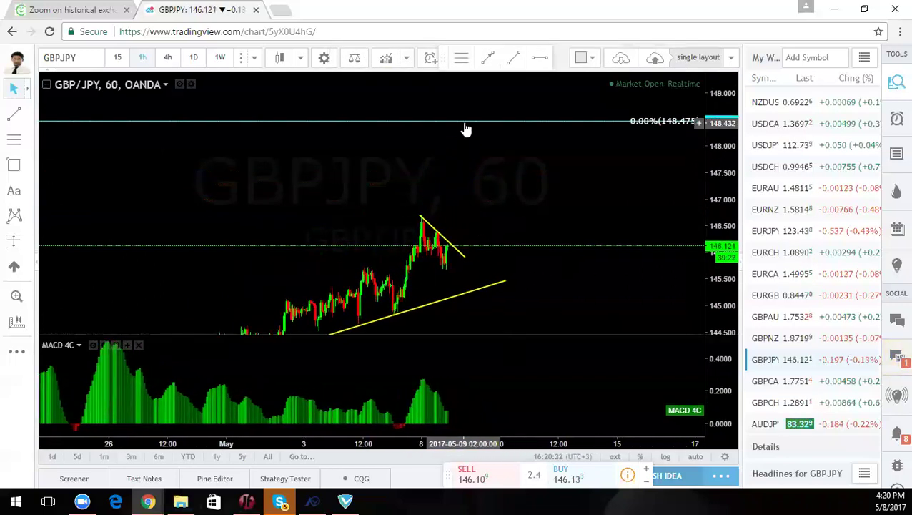
pyautogui.moveTo(578, 204); pyautogui.dragTo(583, 133)
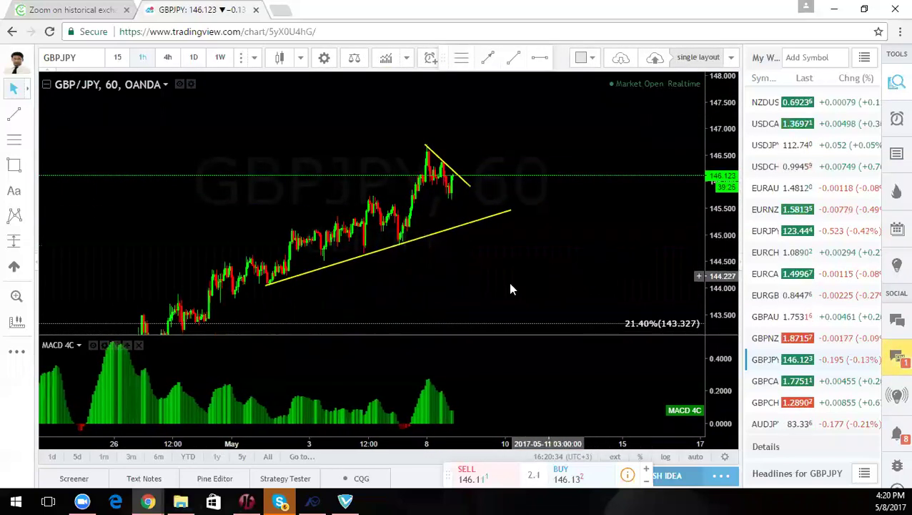
pyautogui.moveTo(469, 282); pyautogui.dragTo(598, 173)
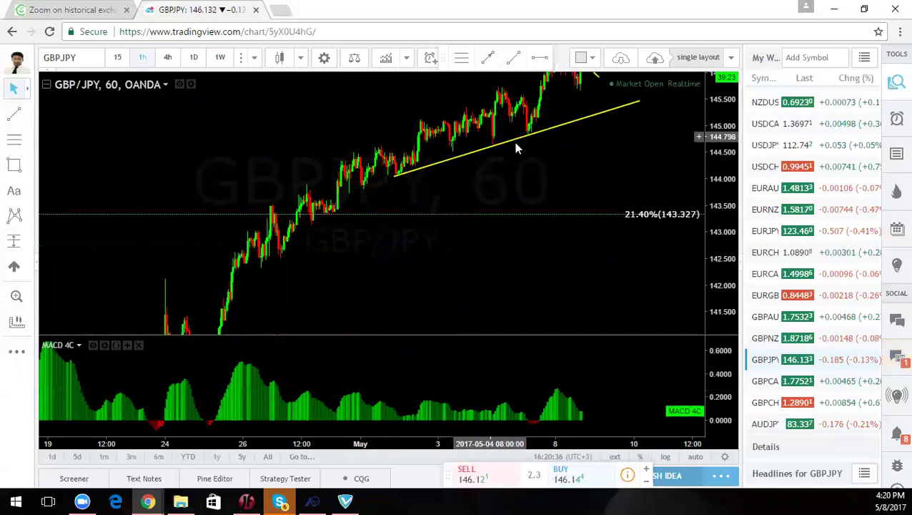
pyautogui.moveTo(484, 190); pyautogui.dragTo(408, 272)
pyautogui.moveTo(589, 204); pyautogui.dragTo(462, 233)
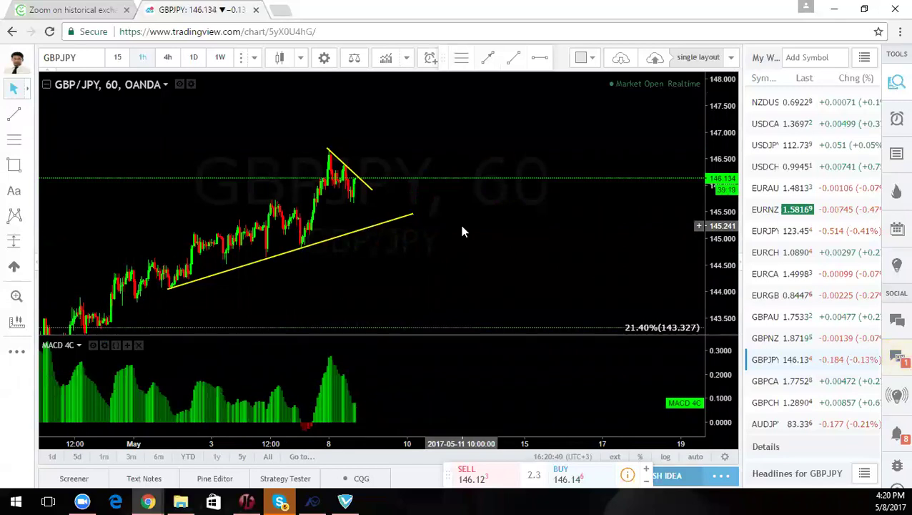
# Switch GBPJPY to the 4-hour timeframe and compare the current price with the earlier high at 148.475 and the retracement levels
pyautogui.click(167, 58)
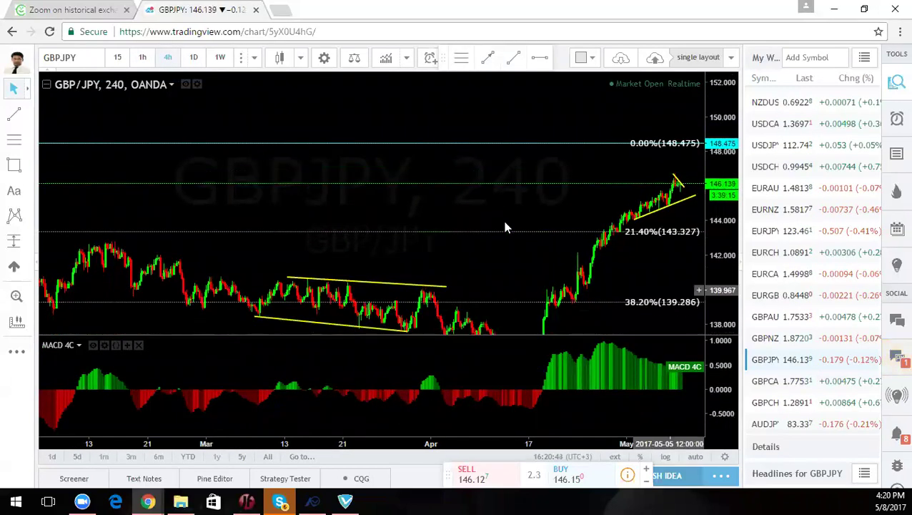
pyautogui.scroll(-5, 424, 206)
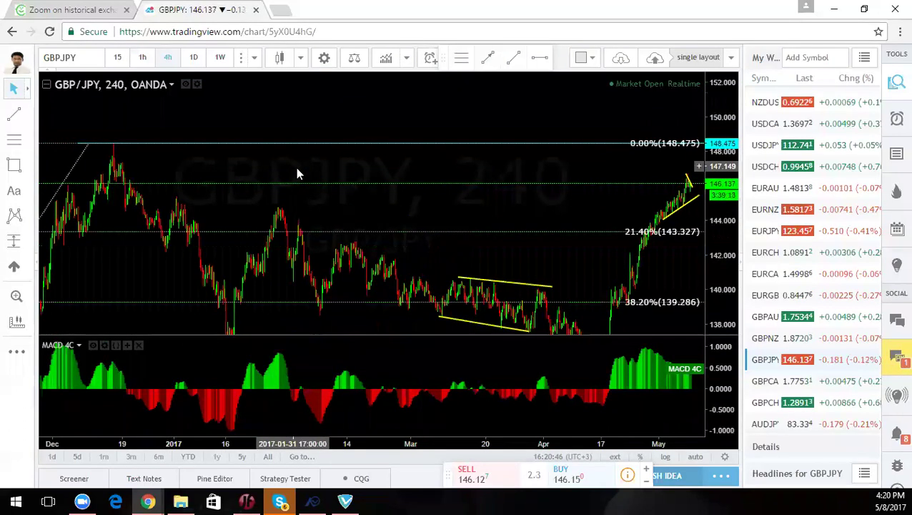
pyautogui.moveTo(296, 169); pyautogui.dragTo(153, 162)
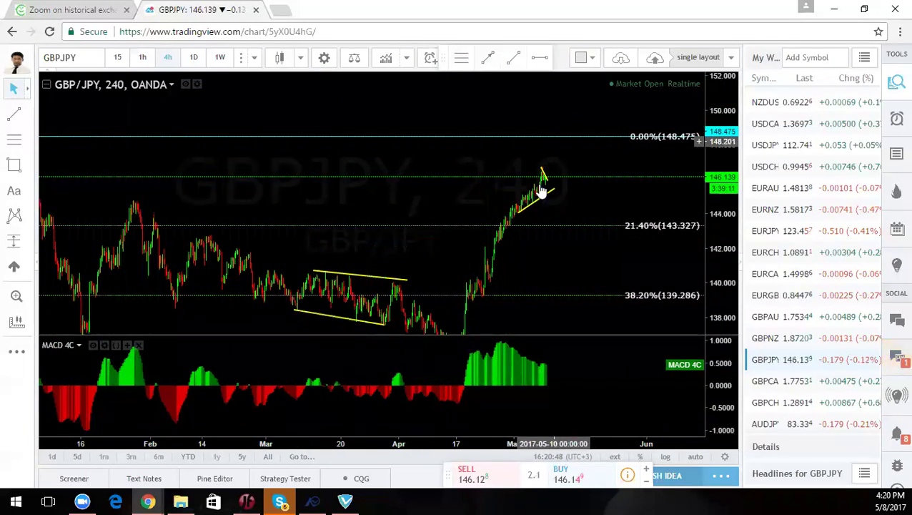
pyautogui.moveTo(545, 252); pyautogui.dragTo(499, 208)
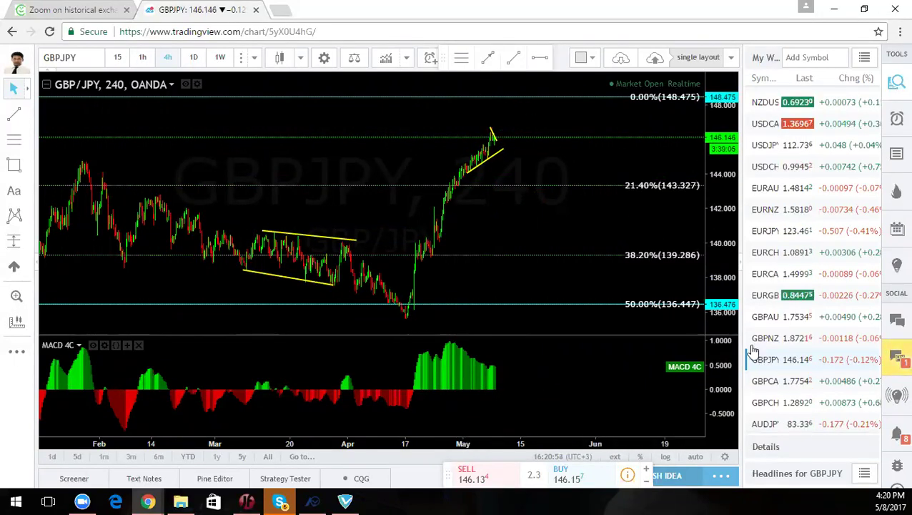
# Open GBPCAD on the 1-hour timeframe and sketch a possible rise to the -27.00% level followed by a steep drop
pyautogui.click(764, 381)
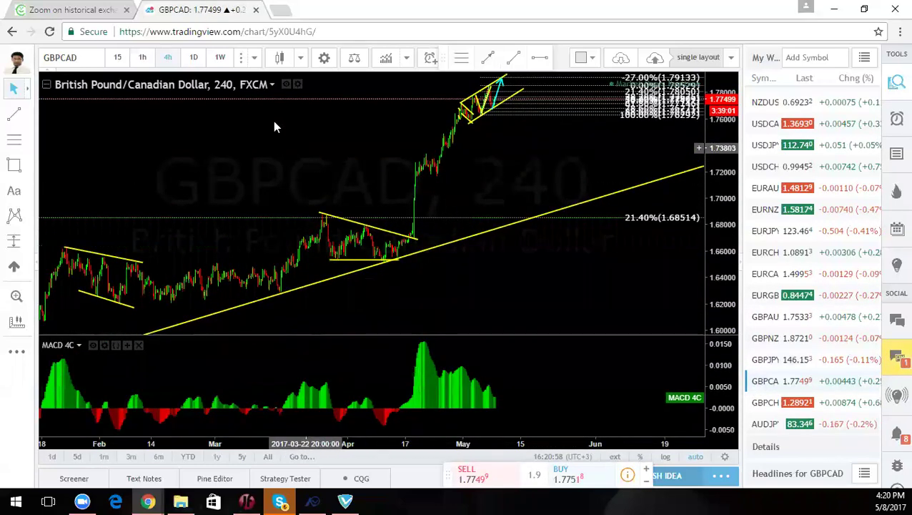
pyautogui.click(142, 57)
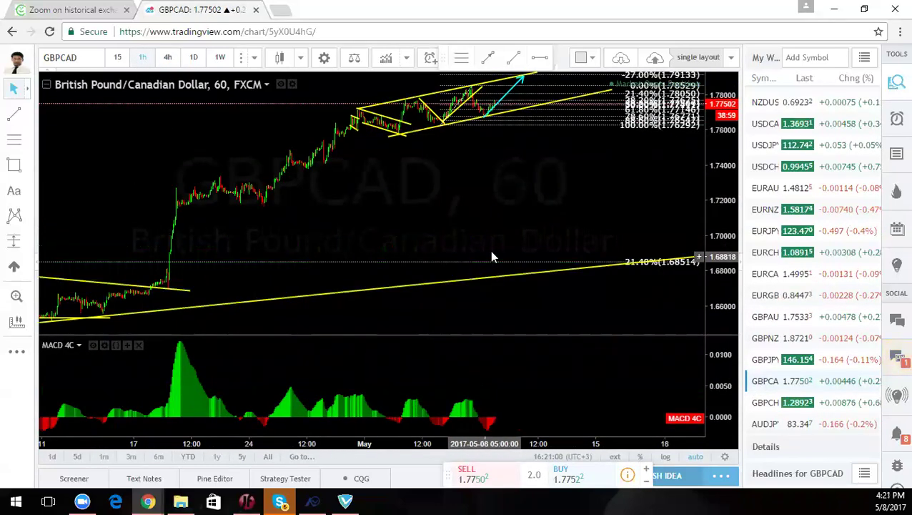
pyautogui.scroll(5, 492, 256)
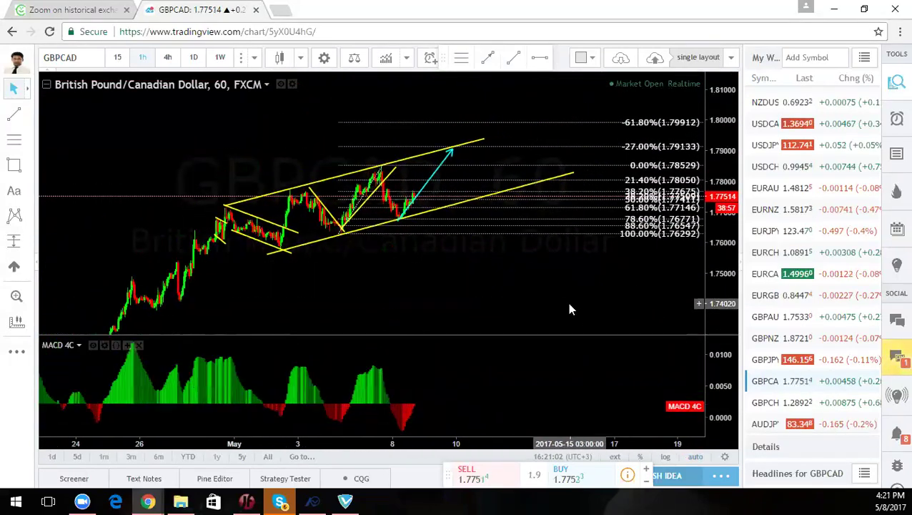
pyautogui.scroll(3, 501, 304)
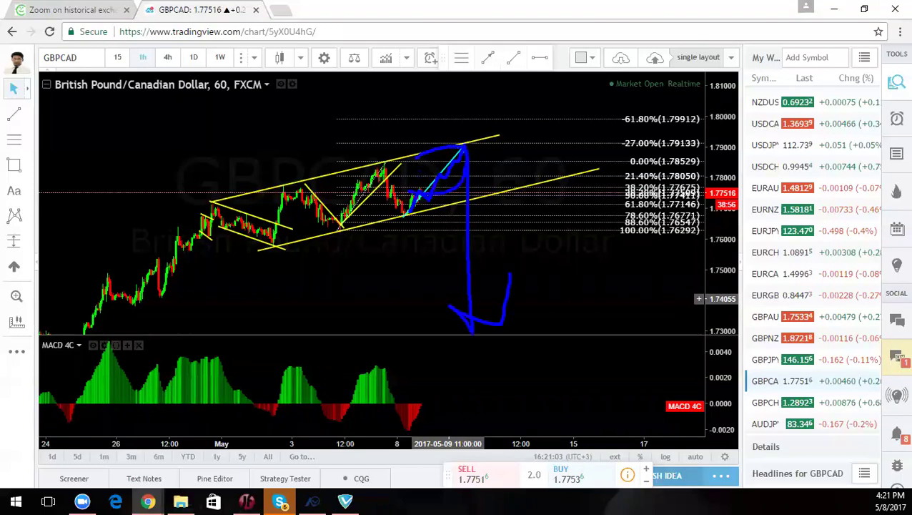
pyautogui.press('Escape')
# Examine the latest GBPCAD swing inside the rising channel against the retracement levels on the 1-hour chart
pyautogui.scroll(3, 447, 297)
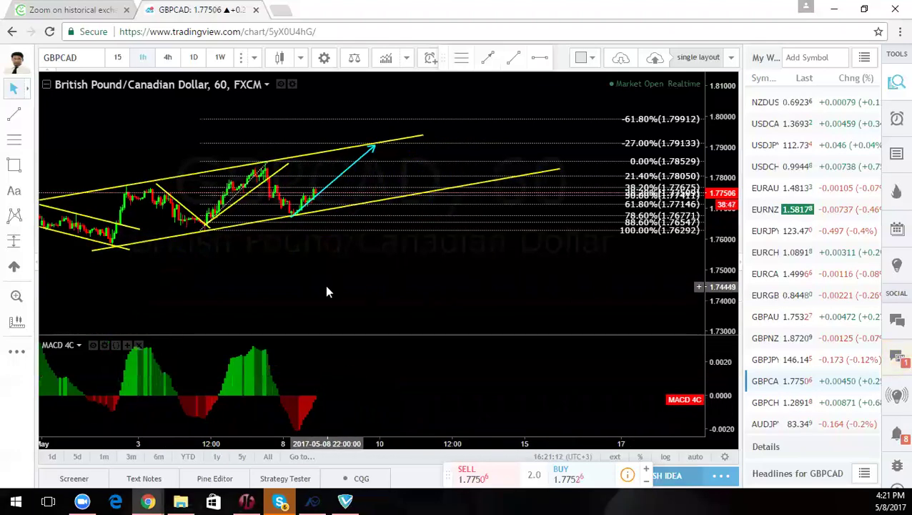
pyautogui.moveTo(325, 284); pyautogui.dragTo(447, 278)
pyautogui.moveTo(722, 270); pyautogui.dragTo(722, 180)
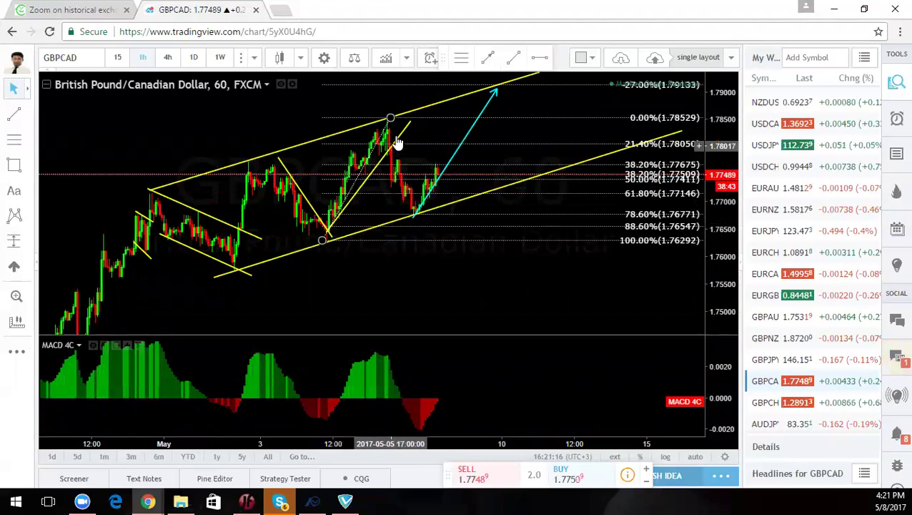
pyautogui.moveTo(546, 121); pyautogui.dragTo(469, 197)
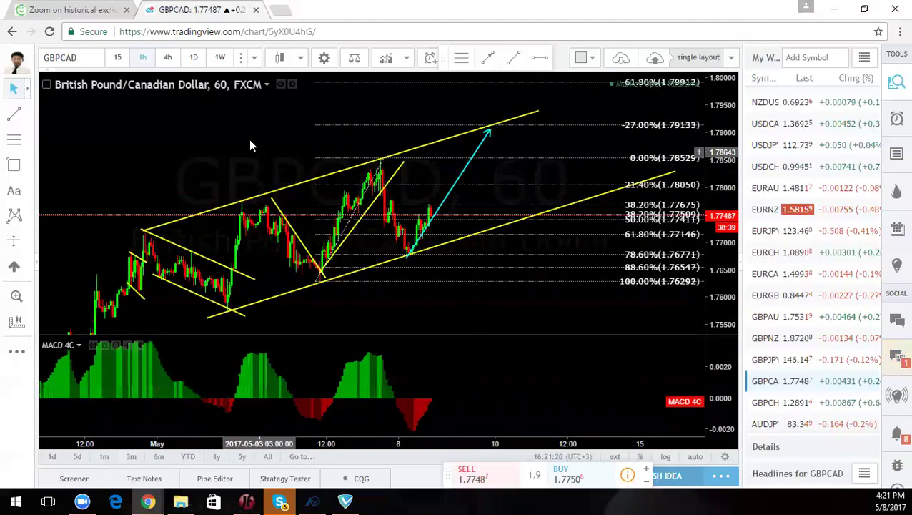
# Switch GBPCAD to the daily timeframe and sketch a possible pullback from the current highs to the long rising trend line
pyautogui.click(193, 58)
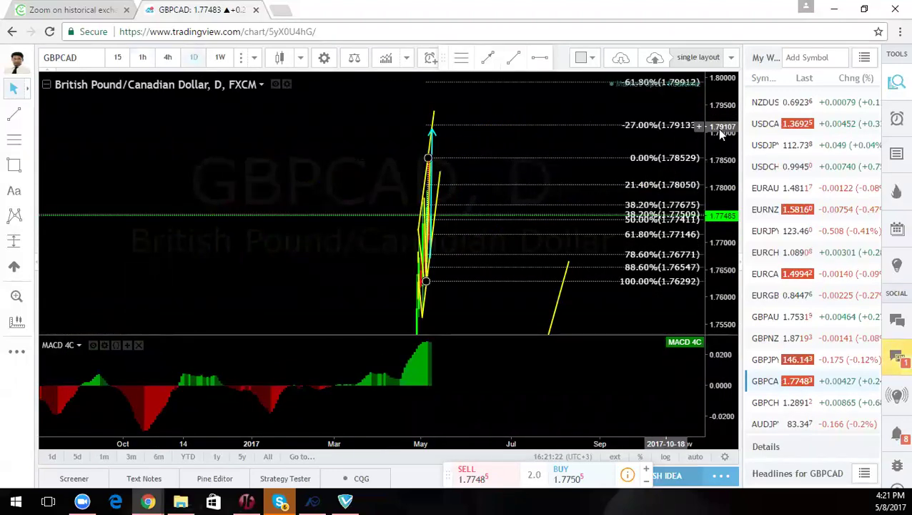
pyautogui.moveTo(722, 97); pyautogui.dragTo(718, 292)
pyautogui.moveTo(549, 261); pyautogui.dragTo(577, 147)
pyautogui.moveTo(530, 261); pyautogui.dragTo(528, 281)
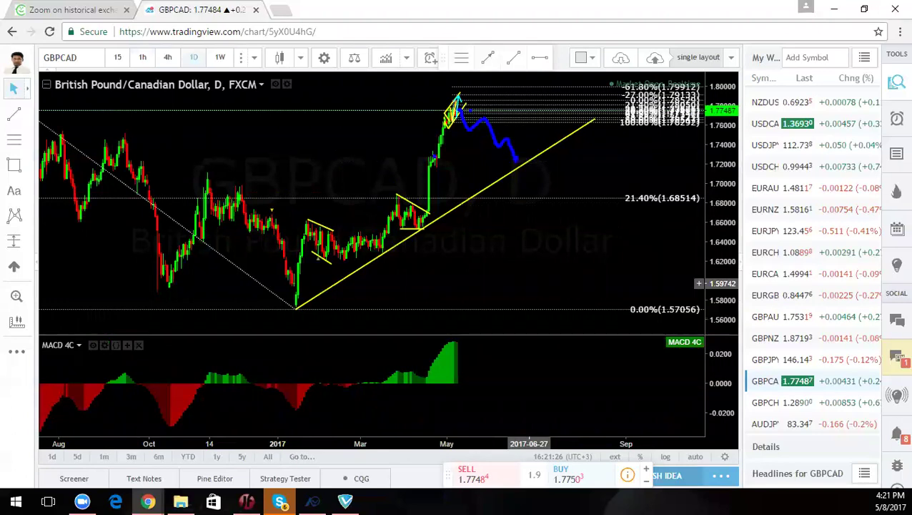
pyautogui.press('Escape')
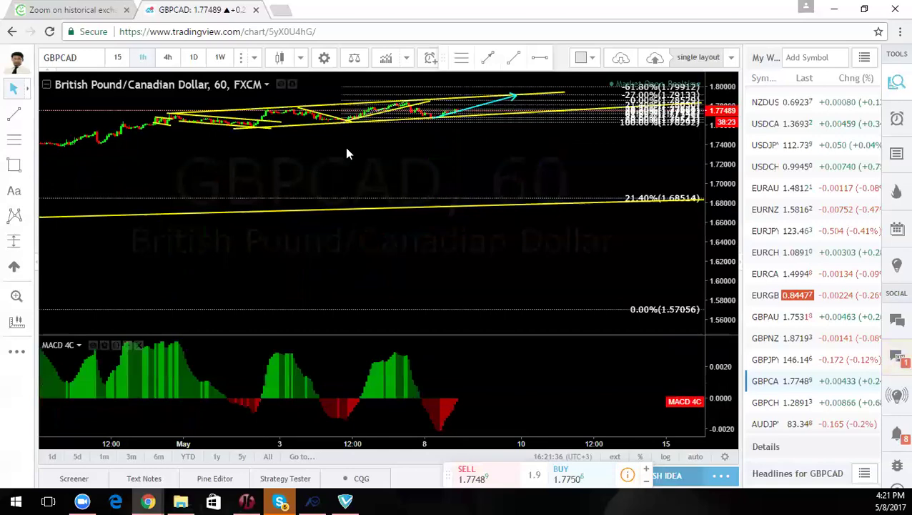
# On the GBPCAD 1-hour chart, mark the recent low near the 78.60% retracement and sketch a break below it
pyautogui.moveTo(715, 284); pyautogui.dragTo(707, 146)
pyautogui.moveTo(449, 187); pyautogui.dragTo(461, 376)
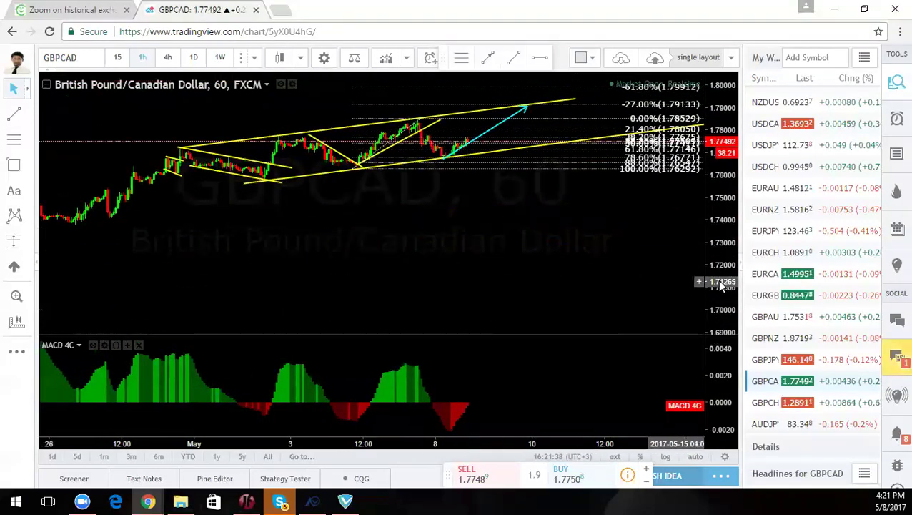
pyautogui.moveTo(718, 284); pyautogui.dragTo(718, 206)
pyautogui.moveTo(489, 203); pyautogui.dragTo(470, 288)
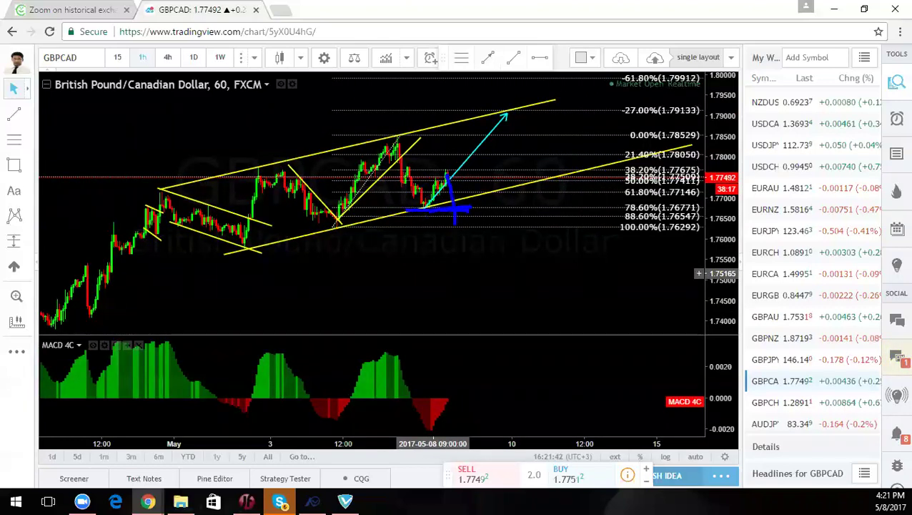
pyautogui.press('Escape')
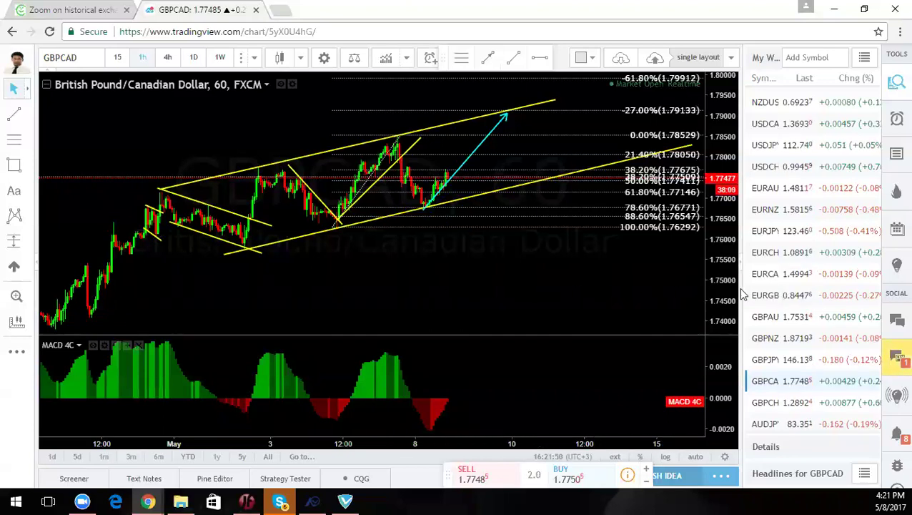
# Open GBPCHF from the watchlist and review the 1-hour breakout above the falling trend line
pyautogui.scroll(-3, 761, 330)
pyautogui.click(762, 327)
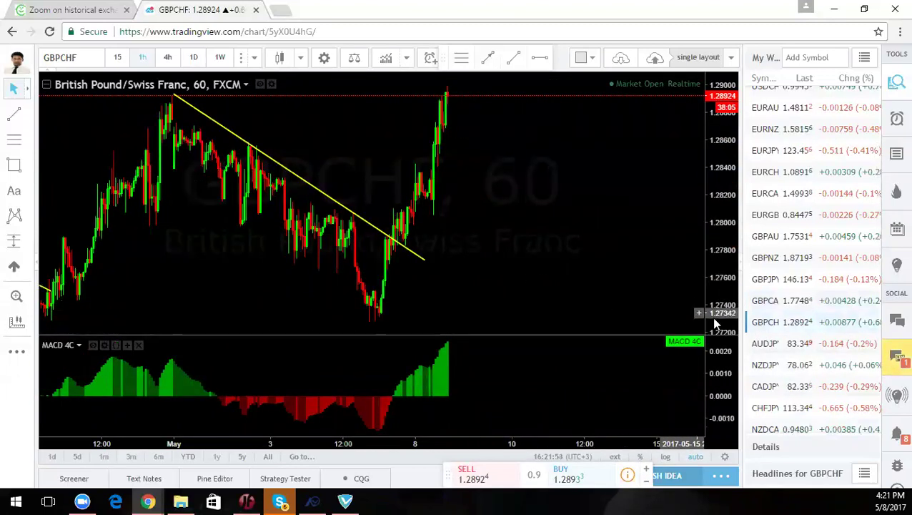
# Open AUDJPY on the 1-hour timeframe and sketch a falling channel around the latest prices with a possible upward breakout
pyautogui.scroll(-3, 769, 298)
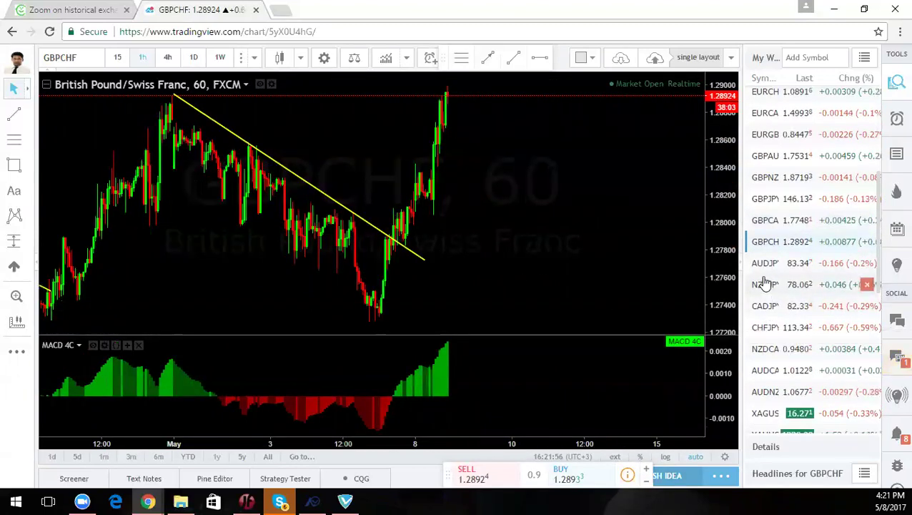
pyautogui.click(765, 263)
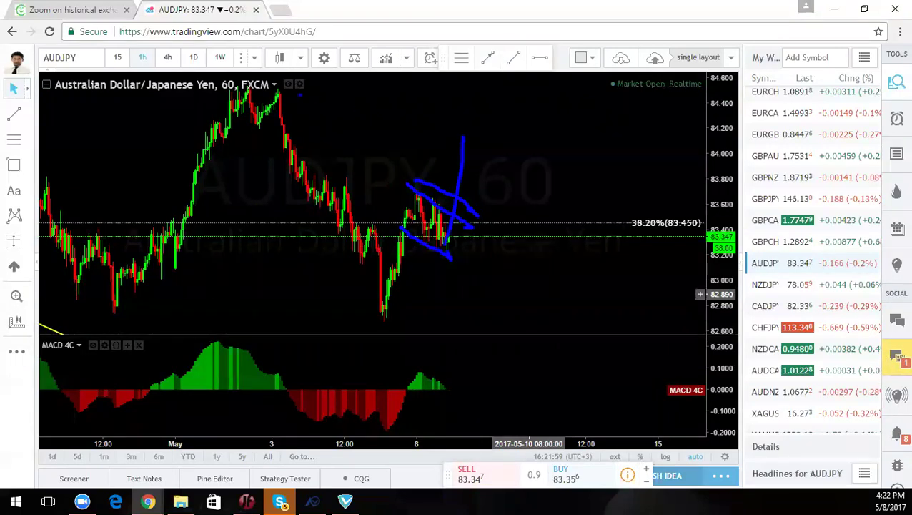
pyautogui.press('Escape')
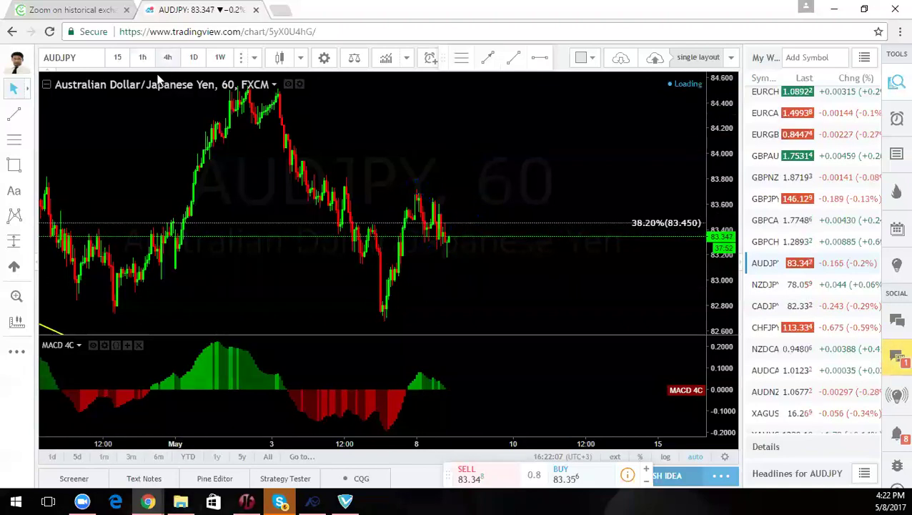
# Switch AUDJPY to the 4-hour timeframe, mark the early-May high near 84.500 and sketch a possible rise from the latest pullback
pyautogui.click(168, 57)
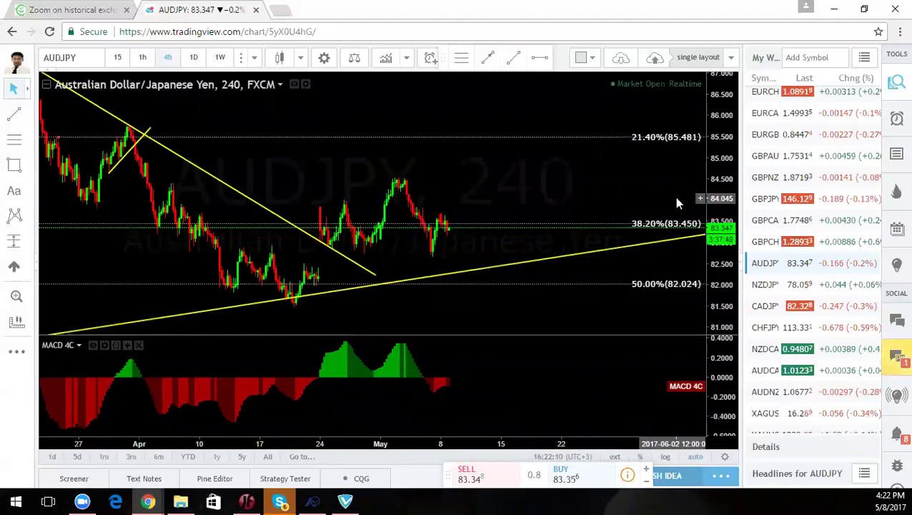
pyautogui.hotkey('ctrl', '2')
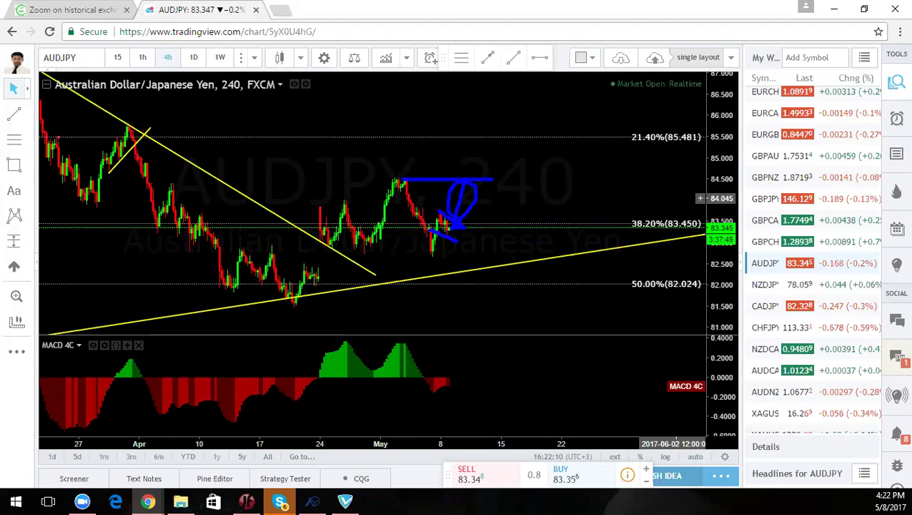
pyautogui.press('Escape')
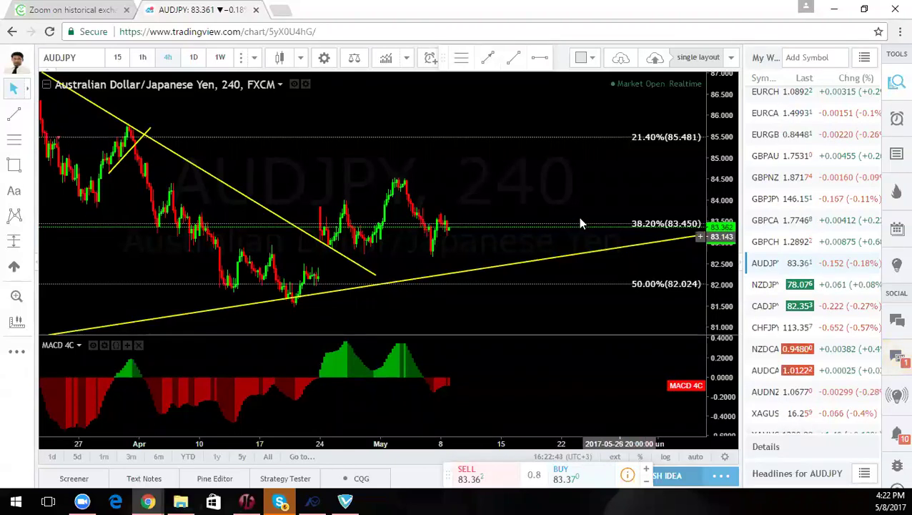
pyautogui.moveTo(485, 188); pyautogui.dragTo(497, 186)
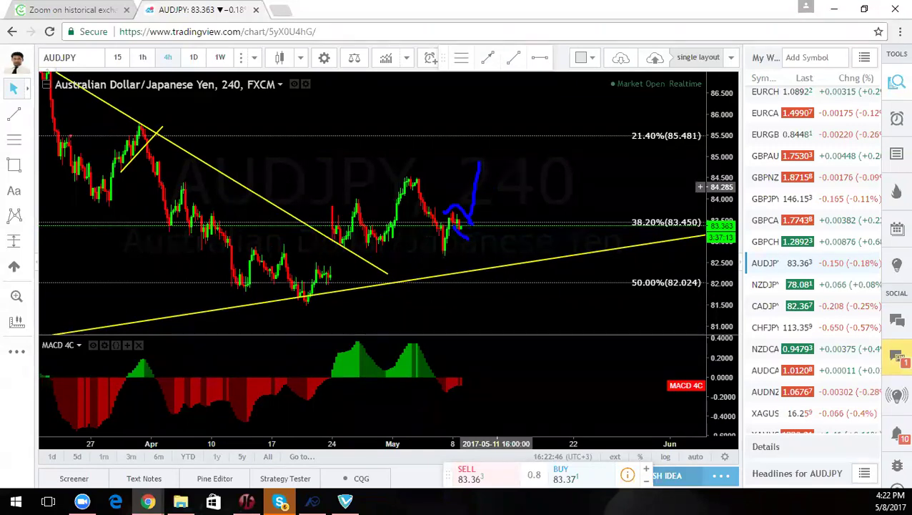
pyautogui.press('Escape')
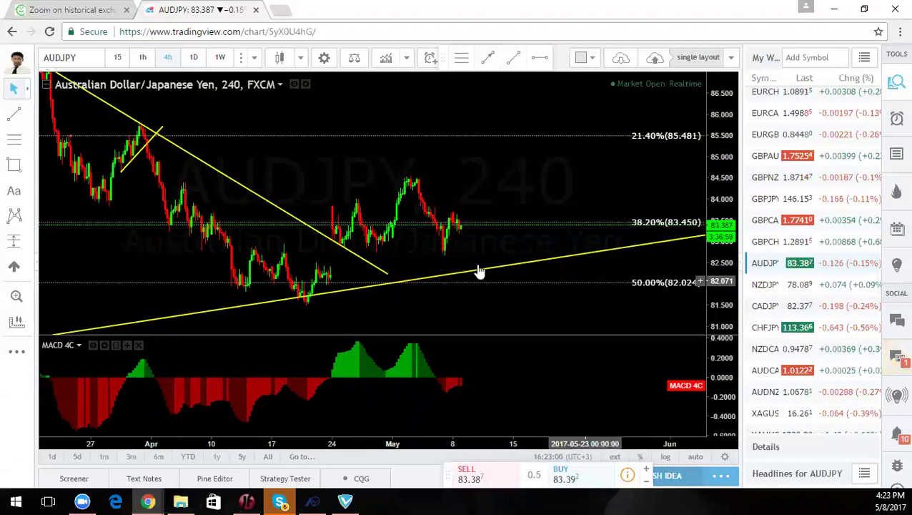
# Open NZDJPY on the 1-hour timeframe and sketch a possible rise to about 79.000 followed by a stepwise decline
pyautogui.click(760, 285)
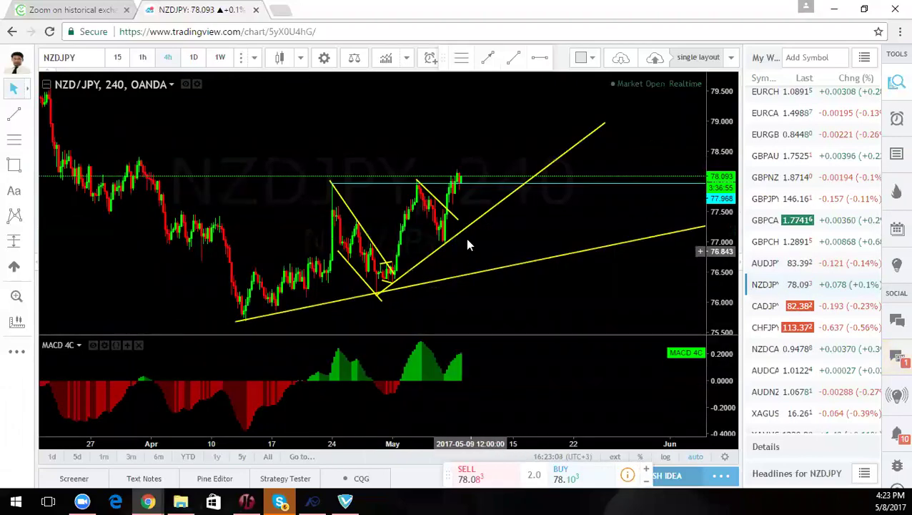
pyautogui.click(142, 57)
pyautogui.moveTo(616, 215); pyautogui.dragTo(607, 324)
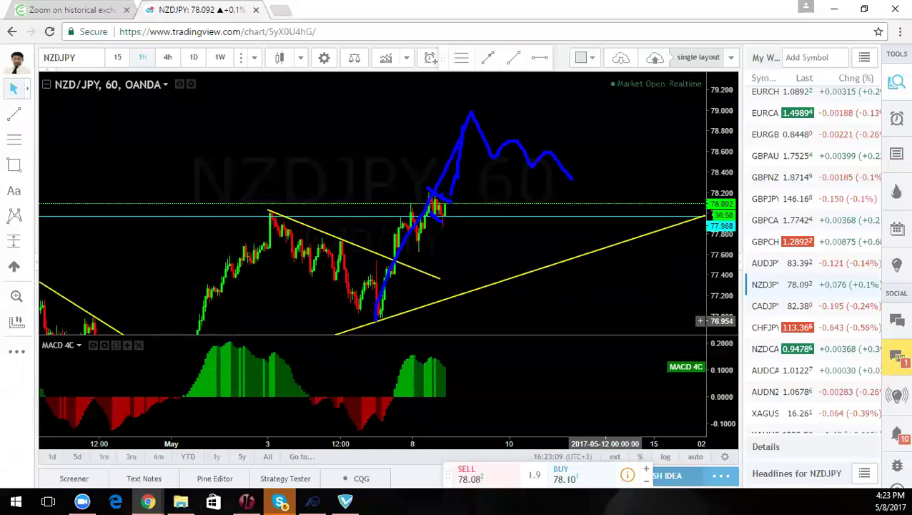
pyautogui.press('Escape')
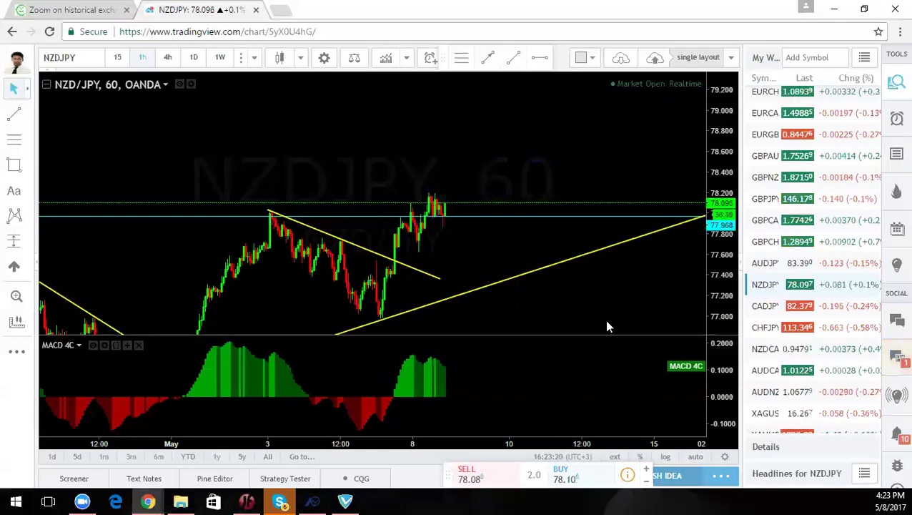
# Review the wider NZDJPY 1-hour structure with its rising support lines and the horizontal level at 77.968
pyautogui.moveTo(632, 324); pyautogui.dragTo(624, 278)
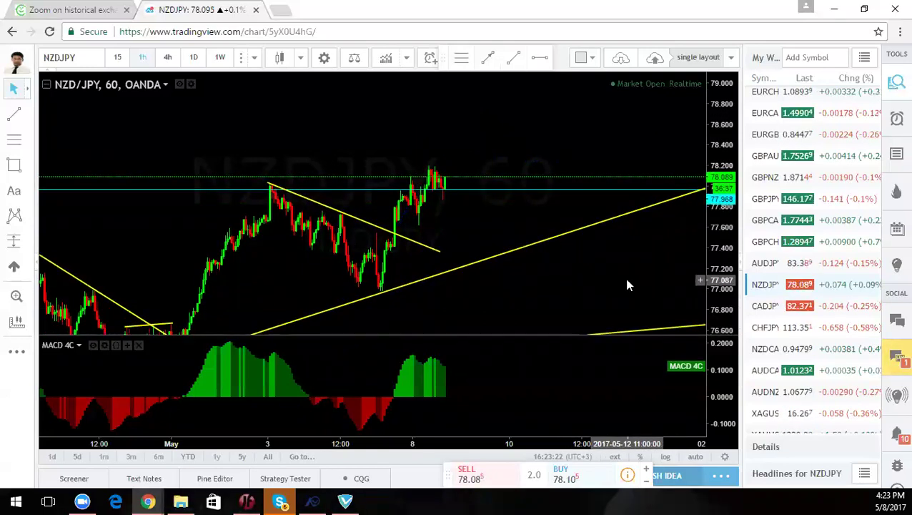
pyautogui.scroll(-1, 571, 285)
pyautogui.moveTo(571, 285); pyautogui.dragTo(584, 231)
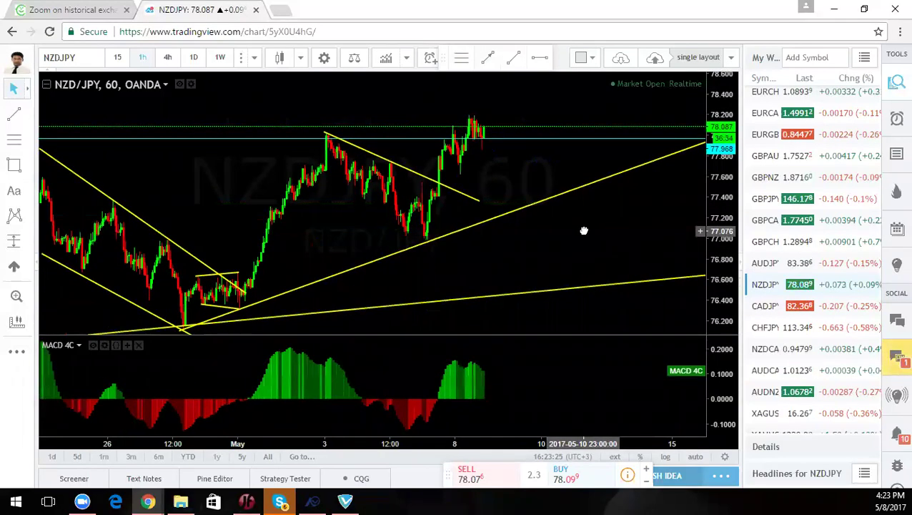
# Open CADJPY and examine the 1-hour range between the 82.759 and 80.563 levels with its rising trend line
pyautogui.click(770, 308)
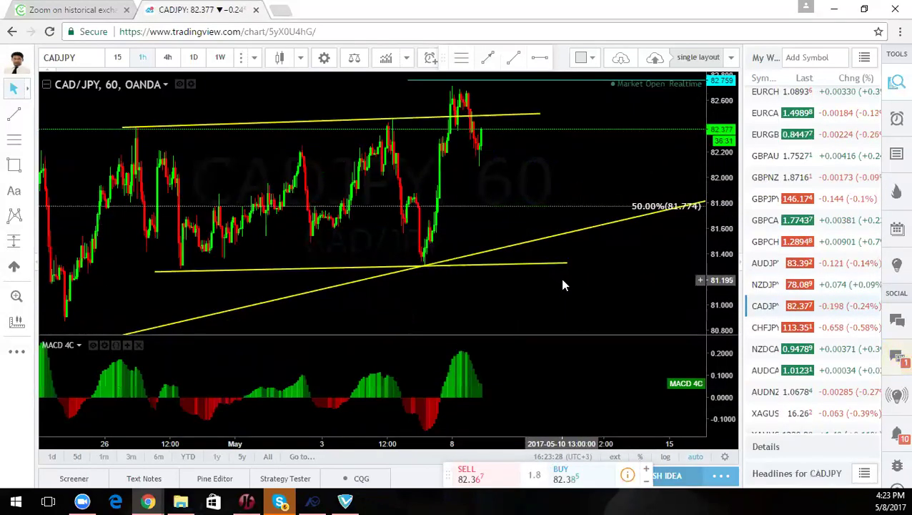
pyautogui.scroll(-1, 561, 278)
pyautogui.scroll(-1, 487, 284)
pyautogui.moveTo(606, 166); pyautogui.dragTo(531, 201)
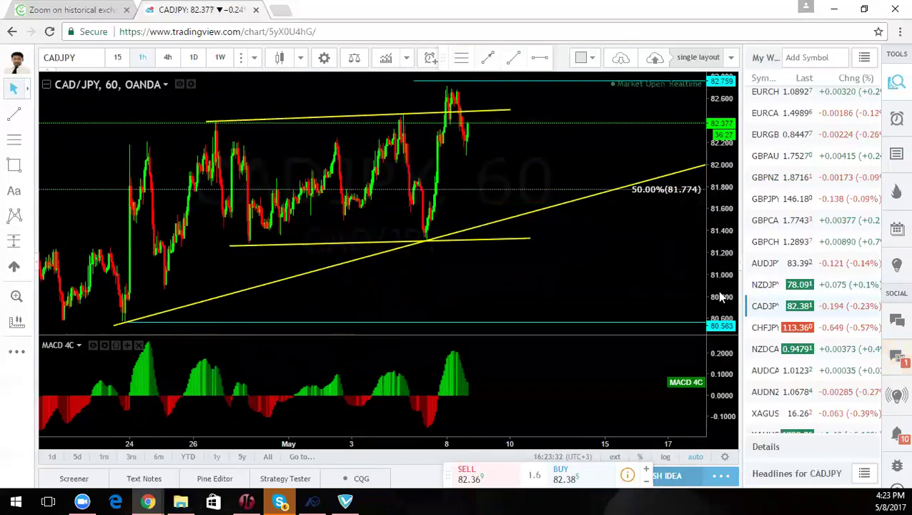
# Check the 1-hour charts of CHFJPY and NZDCAD, sketching and removing a freehand arc up to the NZDCAD early-May high
pyautogui.click(758, 330)
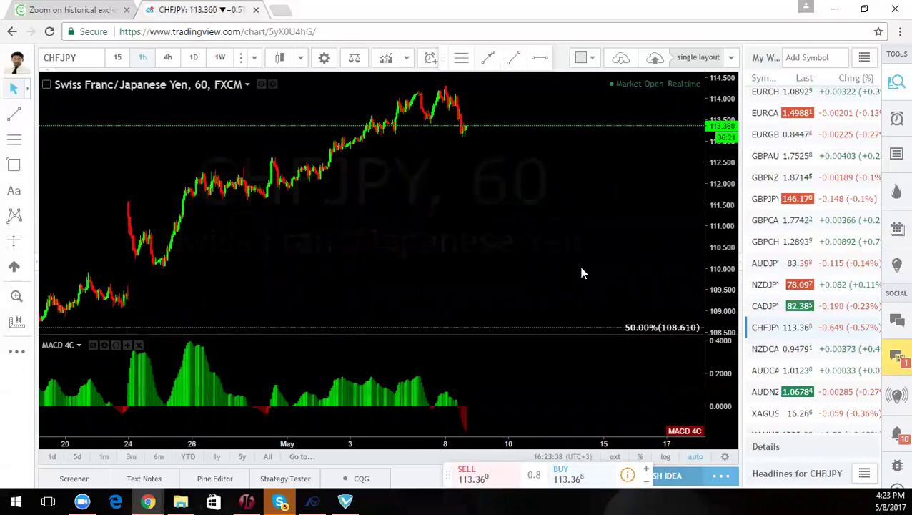
pyautogui.press('Down')
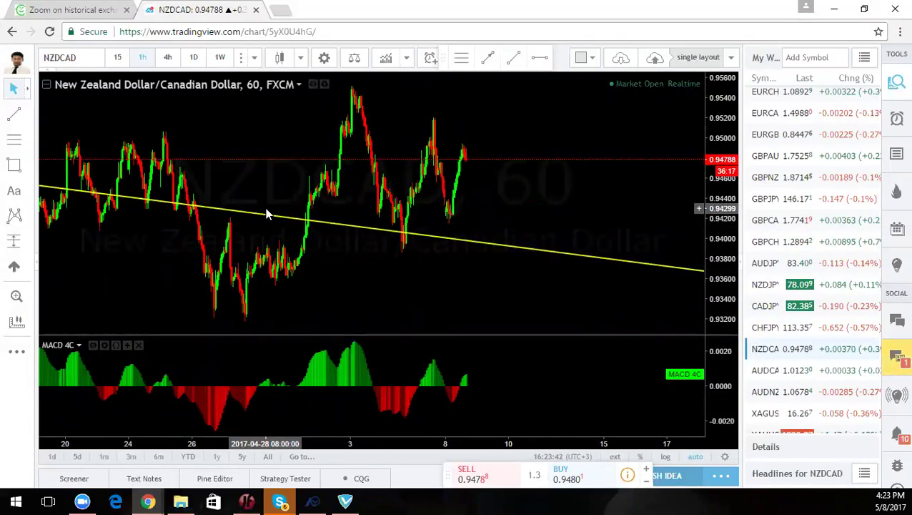
pyautogui.moveTo(36, 144); pyautogui.dragTo(355, 91)
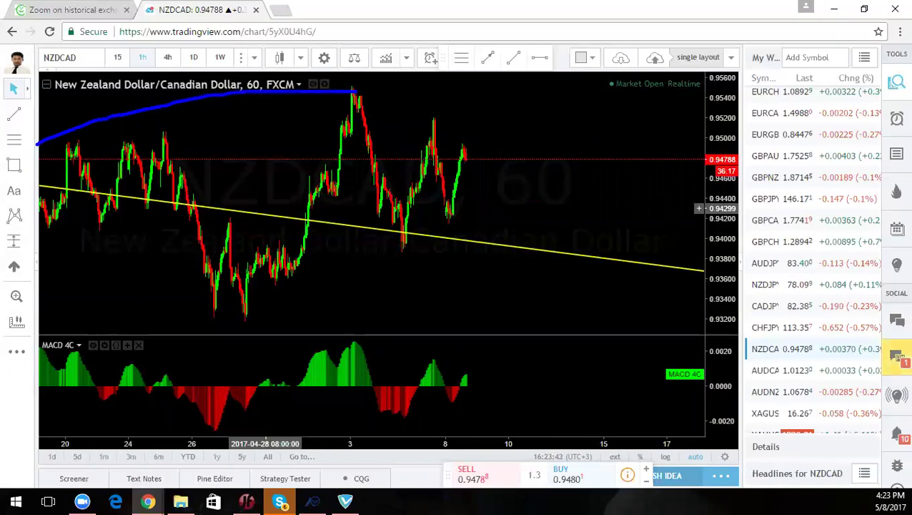
pyautogui.hotkey('ctrl', 'z')
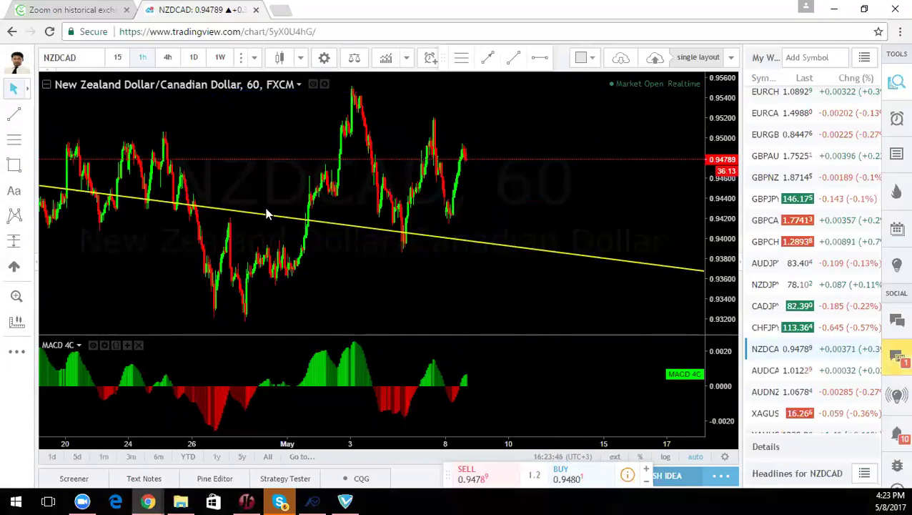
# Open AUDCAD and switch it to the 4-hour timeframe to review the rising channel and the 1.03316 level
pyautogui.click(762, 371)
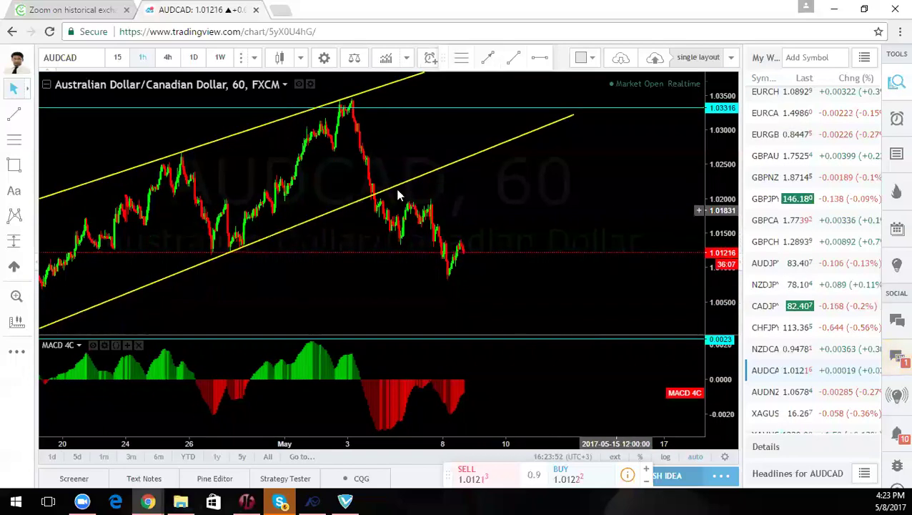
pyautogui.click(190, 61)
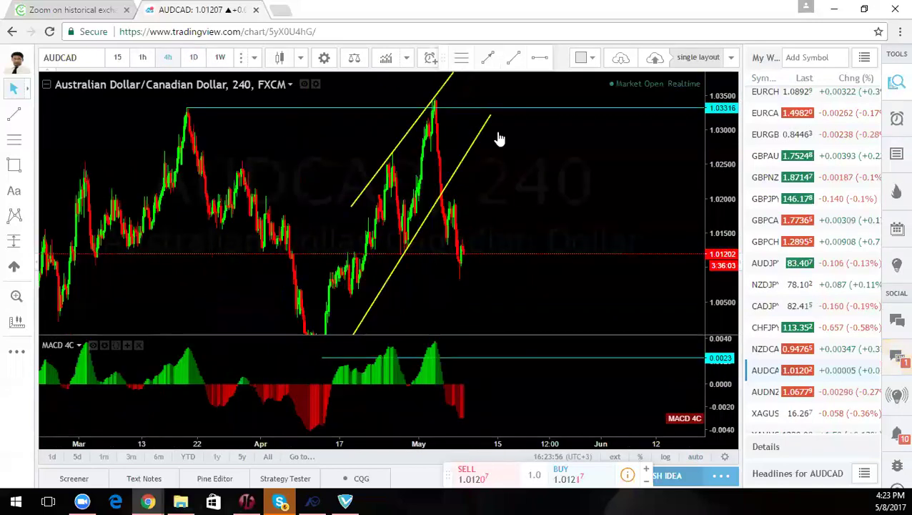
# Sketch and clear an AUDCAD rise to the 1.03957 level followed by a drop below the rising channel, and review the 4-hour structure back to February
pyautogui.moveTo(554, 298); pyautogui.dragTo(550, 295)
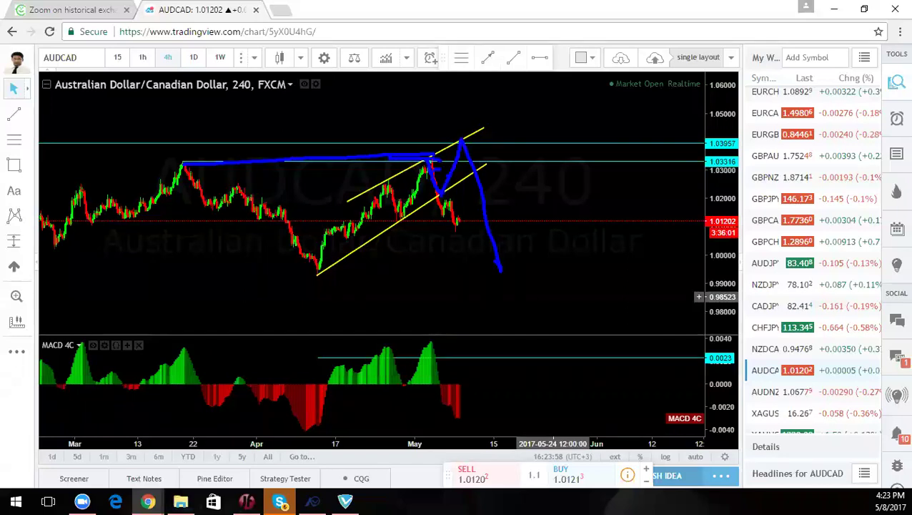
pyautogui.press('Escape')
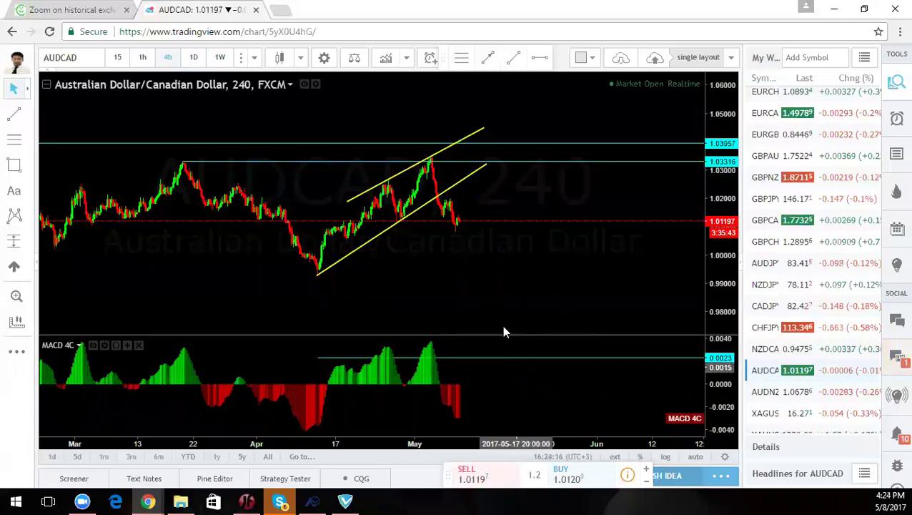
pyautogui.scroll(1, 448, 290)
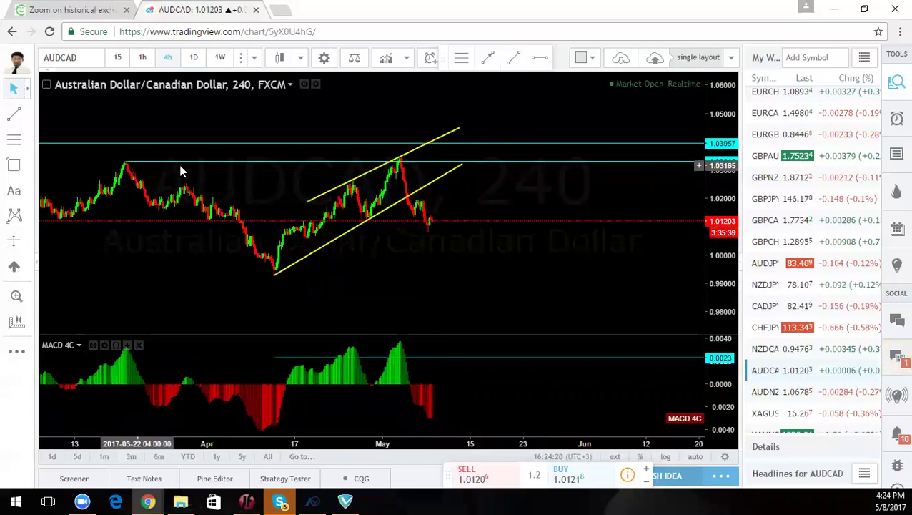
pyautogui.moveTo(415, 283); pyautogui.dragTo(544, 264)
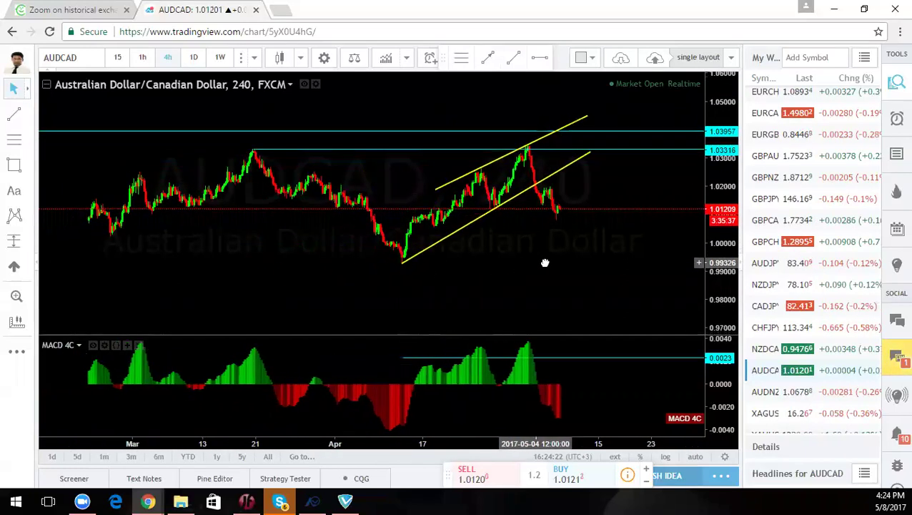
pyautogui.scroll(-1, 544, 261)
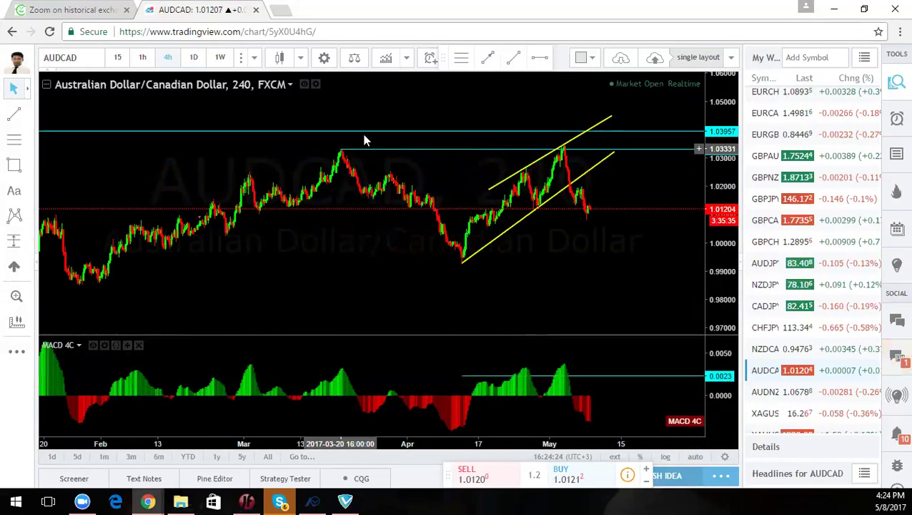
pyautogui.moveTo(277, 304)
pyautogui.mouseDown()
pyautogui.moveTo(352, 307)
pyautogui.moveTo(270, 314)
pyautogui.mouseUp()
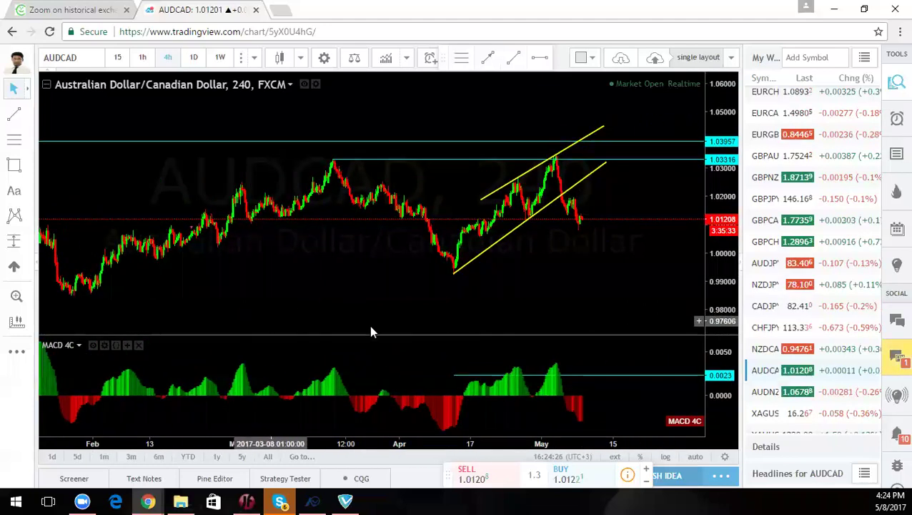
pyautogui.scroll(1, 531, 317)
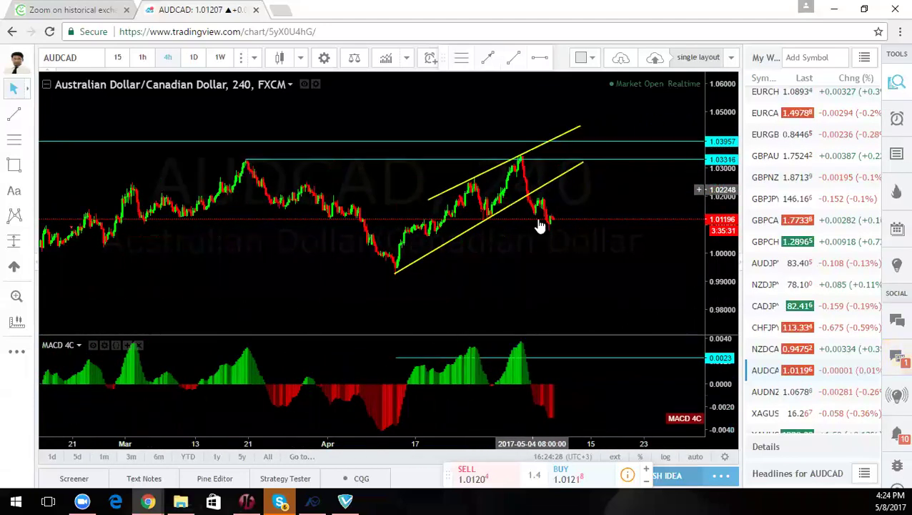
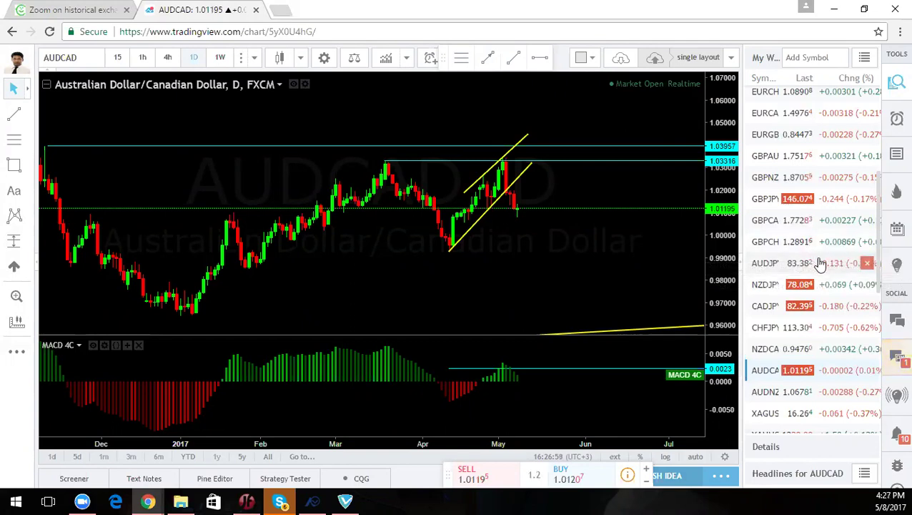
# Open AUDNZD and examine the daily descending structure from the March high and the 1.06417 level
pyautogui.scroll(-1, 772, 398)
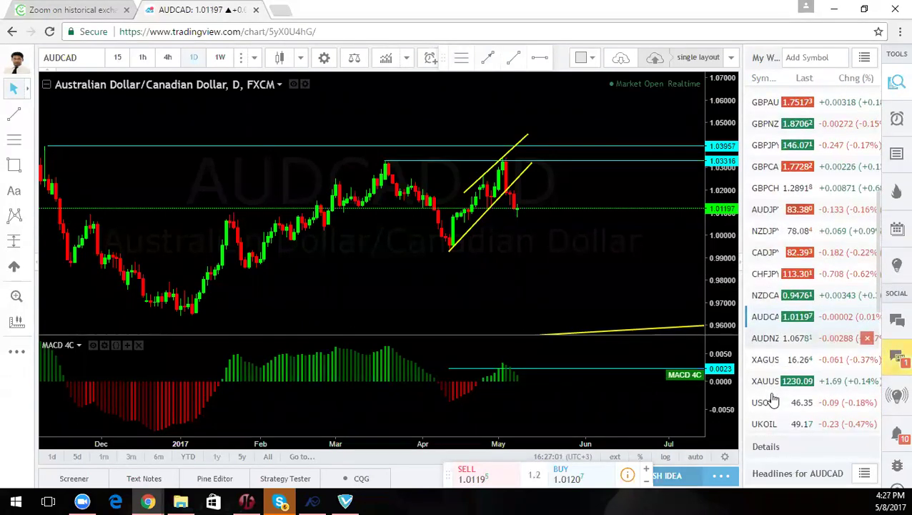
pyautogui.click(769, 337)
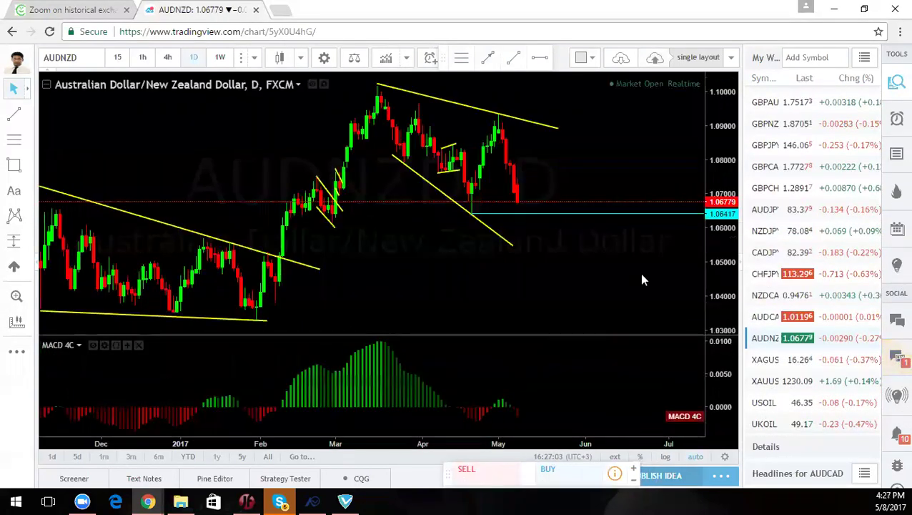
pyautogui.scroll(-3, 477, 311)
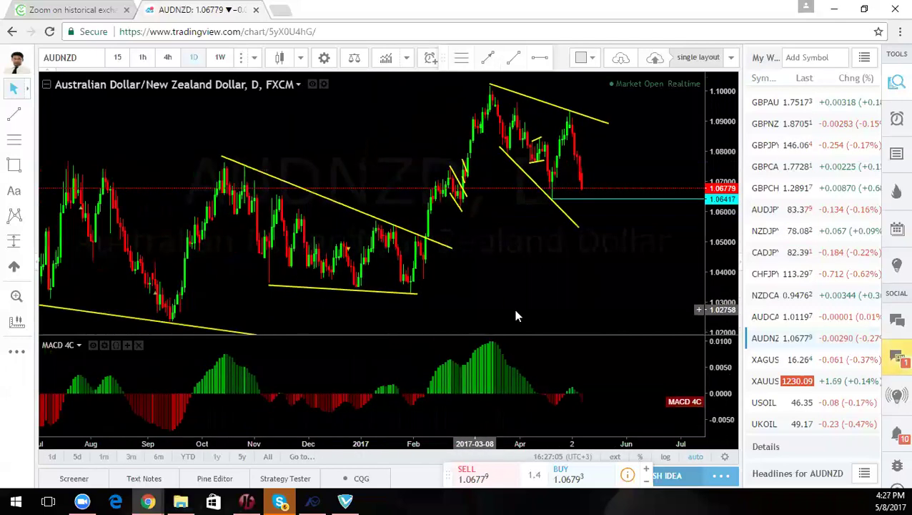
# Sketch and clear an AUDNZD fall to the lower falling line and a rebound to the long falling trend line near 1.115
pyautogui.moveTo(604, 126)
pyautogui.mouseDown()
pyautogui.moveTo(622, 179)
pyautogui.moveTo(614, 155)
pyautogui.mouseUp()
pyautogui.moveTo(710, 128); pyautogui.dragTo(710, 163)
pyautogui.moveTo(631, 285); pyautogui.dragTo(600, 307)
pyautogui.moveTo(463, 120); pyautogui.dragTo(479, 122)
pyautogui.moveTo(585, 184); pyautogui.dragTo(587, 154)
pyautogui.moveTo(480, 122); pyautogui.dragTo(454, 118)
pyautogui.moveTo(473, 306); pyautogui.dragTo(445, 308)
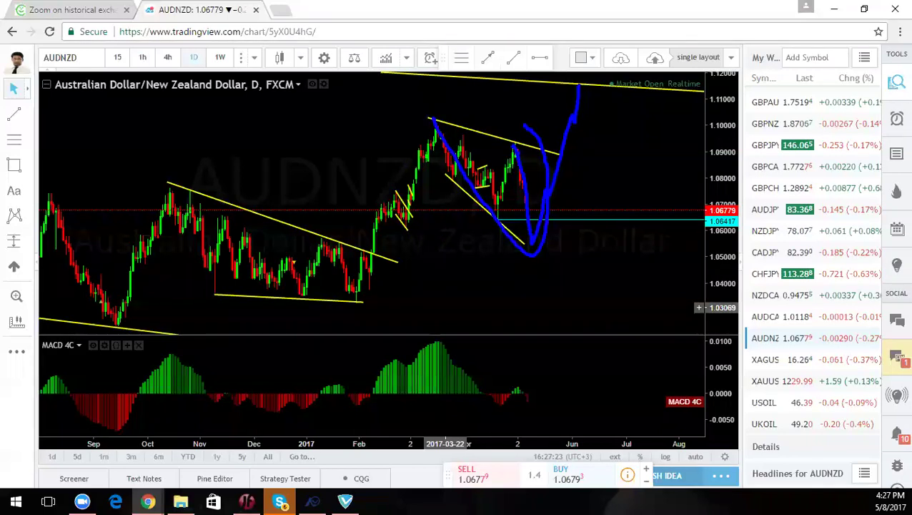
pyautogui.press('Escape')
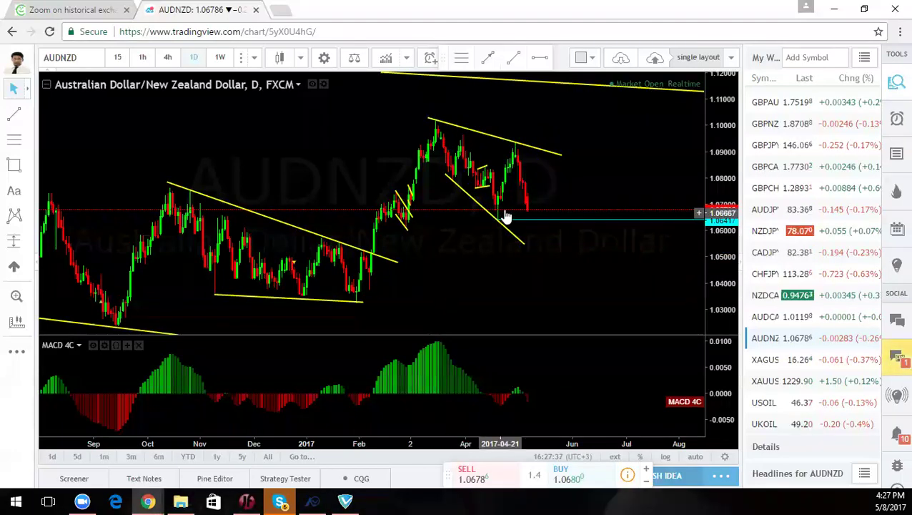
pyautogui.moveTo(607, 187); pyautogui.dragTo(533, 200)
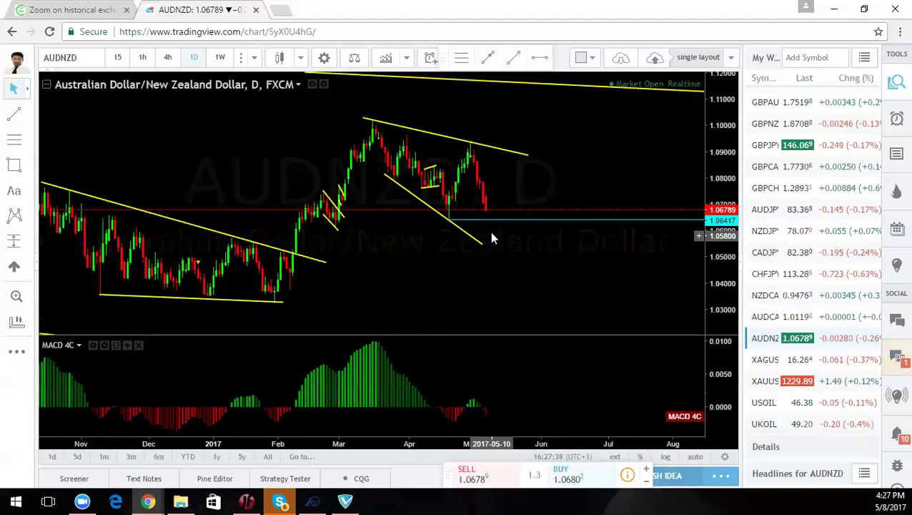
pyautogui.moveTo(530, 262); pyautogui.dragTo(526, 259)
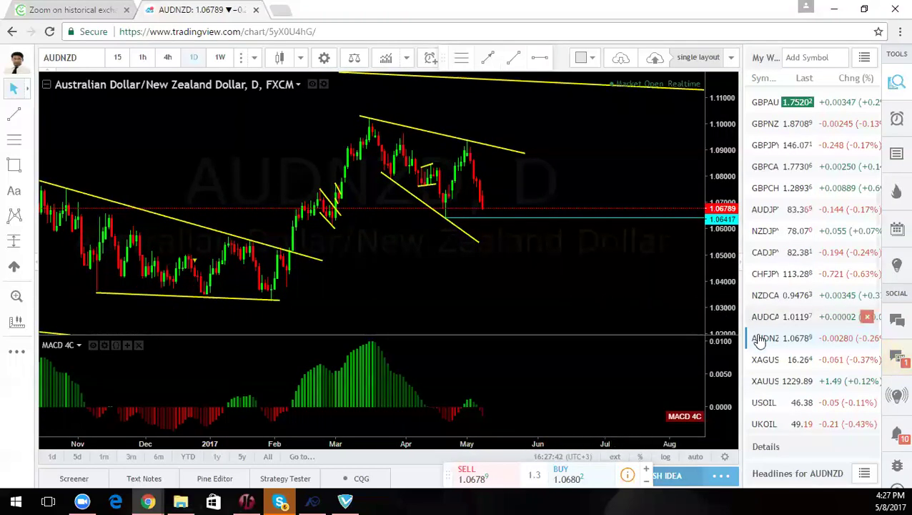
# Open XAGUSD, review its daily trend lines, and switch the chart to the weekly timeframe
pyautogui.click(767, 363)
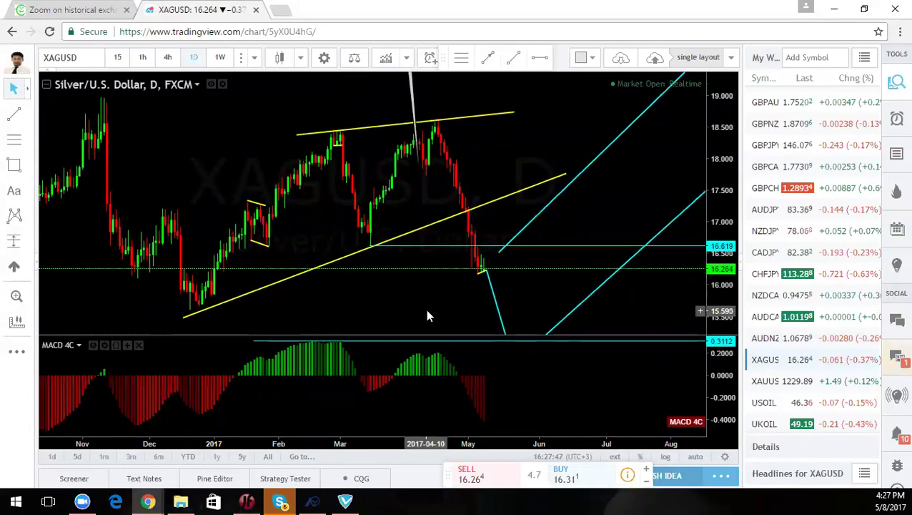
pyautogui.moveTo(425, 309); pyautogui.dragTo(419, 265)
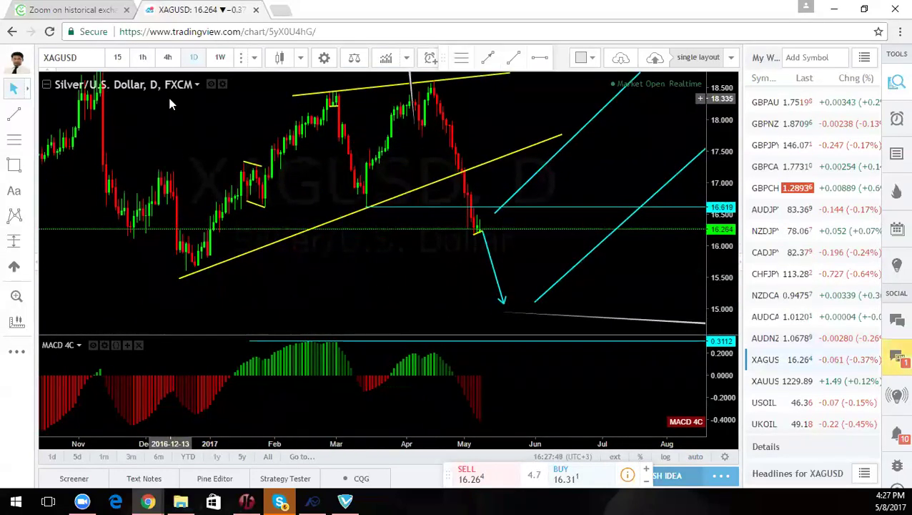
pyautogui.click(217, 60)
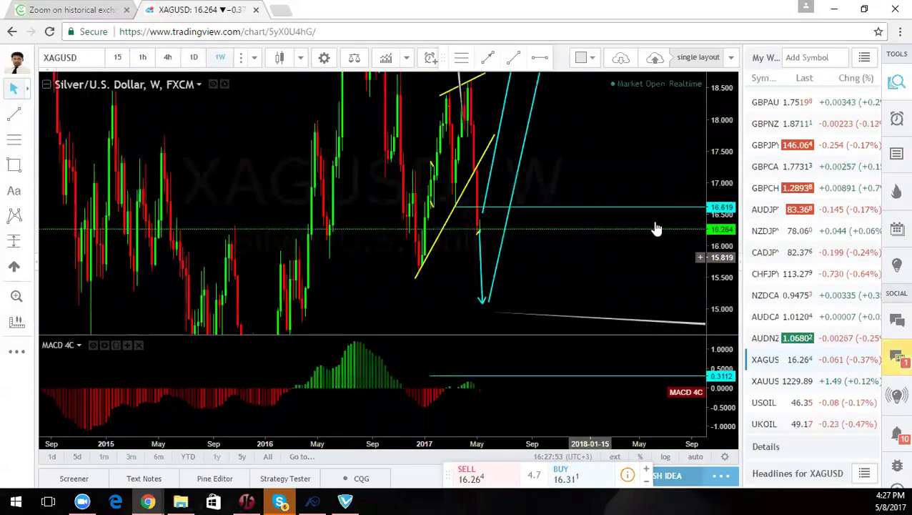
# Remove all drawings from the XAGUSD weekly chart while keeping the MACD indicator
pyautogui.rightClick(333, 261)
pyautogui.moveTo(363, 373)
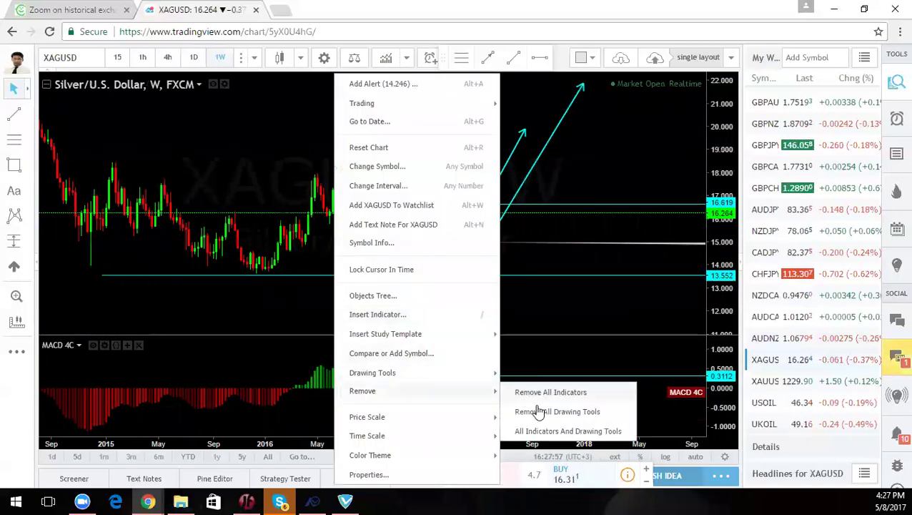
pyautogui.click(542, 474)
# Review silver's weekly history back to 2009, sketching and clearing a rise from the early-2016 low and a support line beneath the lows
pyautogui.scroll(-5, 431, 298)
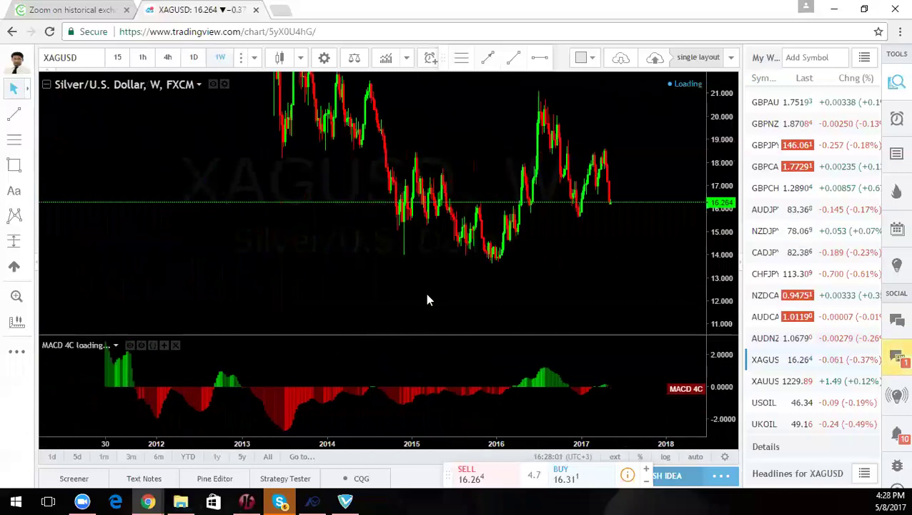
pyautogui.moveTo(626, 241); pyautogui.dragTo(593, 307)
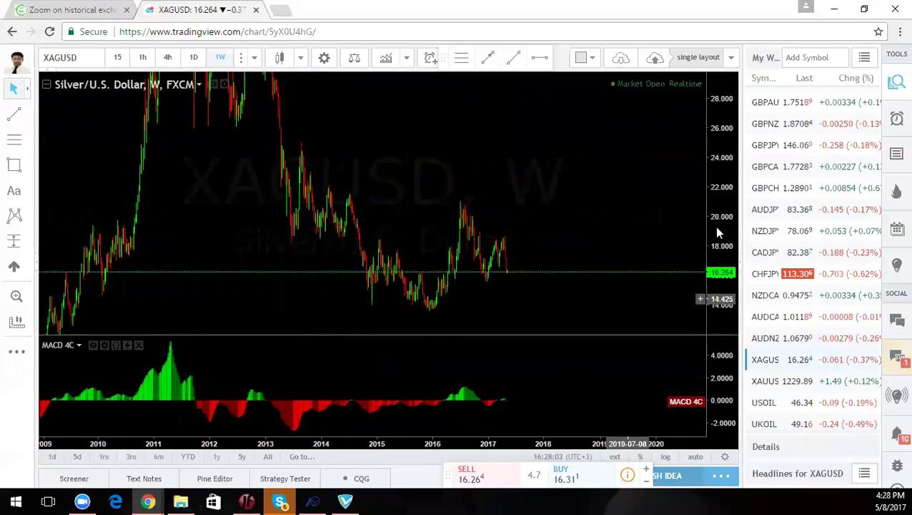
pyautogui.moveTo(719, 212); pyautogui.dragTo(720, 306)
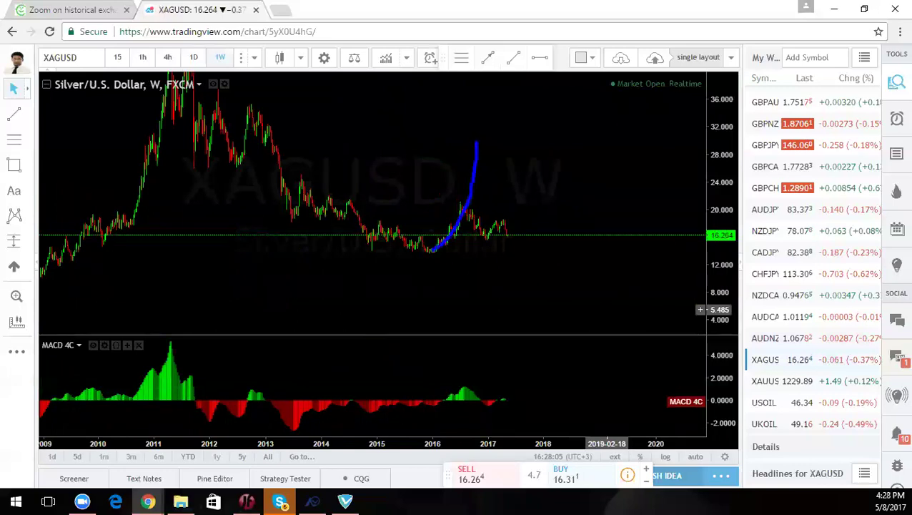
pyautogui.press('Escape')
pyautogui.hotkey('ctrl', '2')
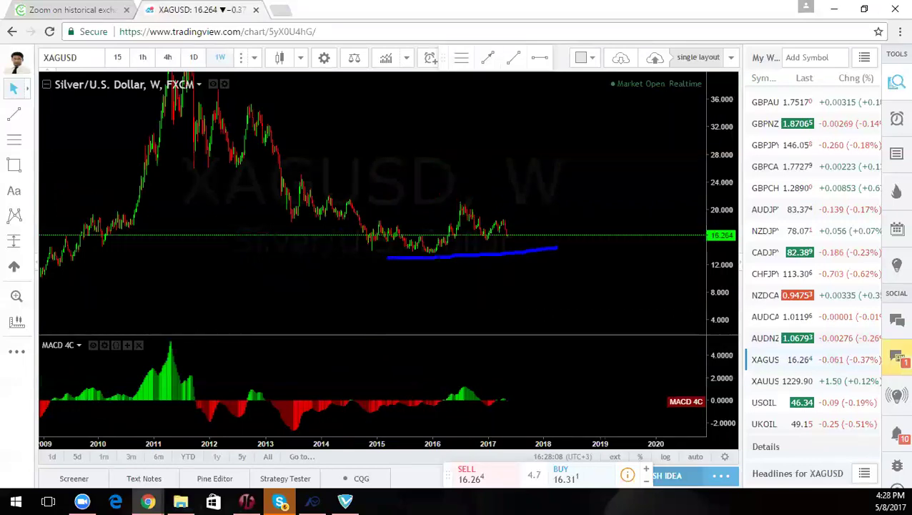
pyautogui.press('Escape')
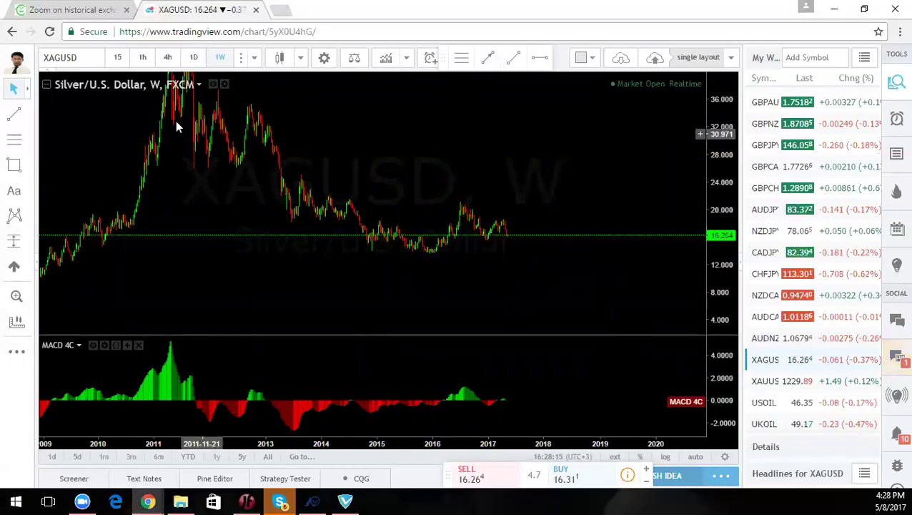
# Switch XAGUSD to the daily timeframe and sketch and clear the 2017 swings with a projected rally to about 21
pyautogui.click(192, 58)
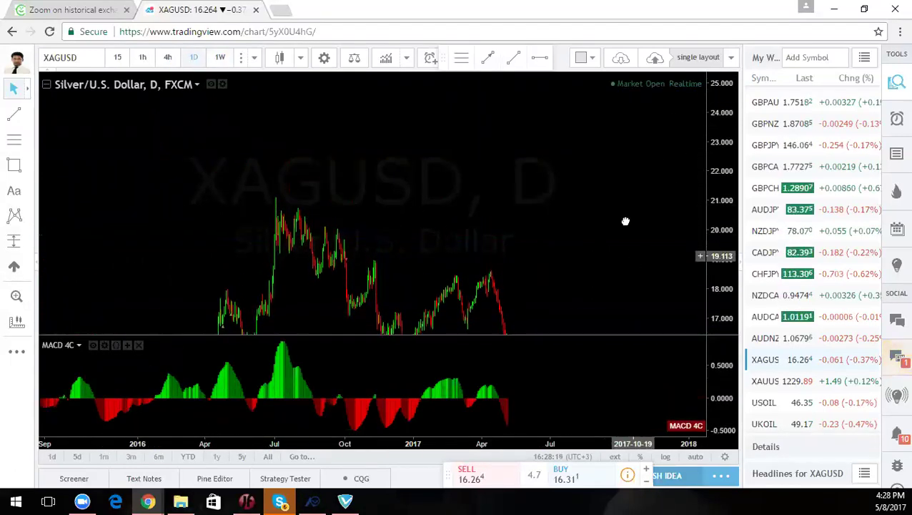
pyautogui.scroll(3, 609, 149)
pyautogui.hotkey('ctrl', '2')
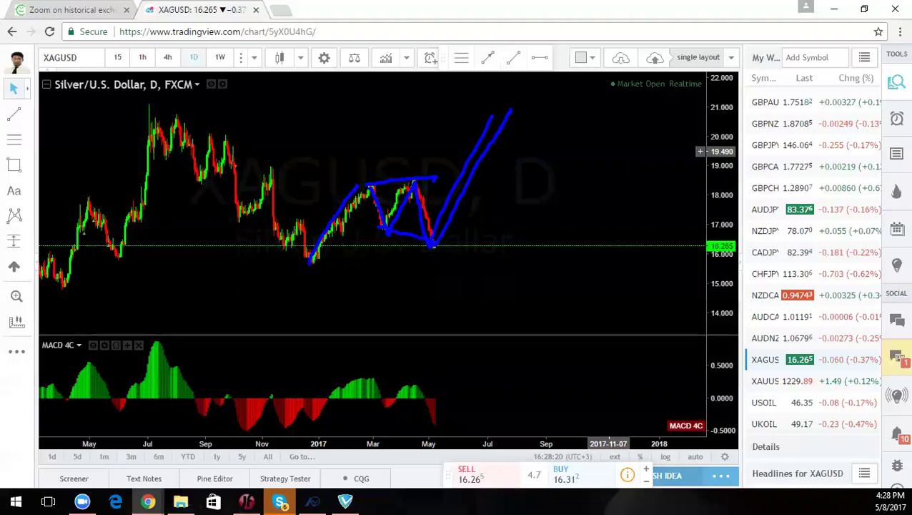
pyautogui.press('Escape')
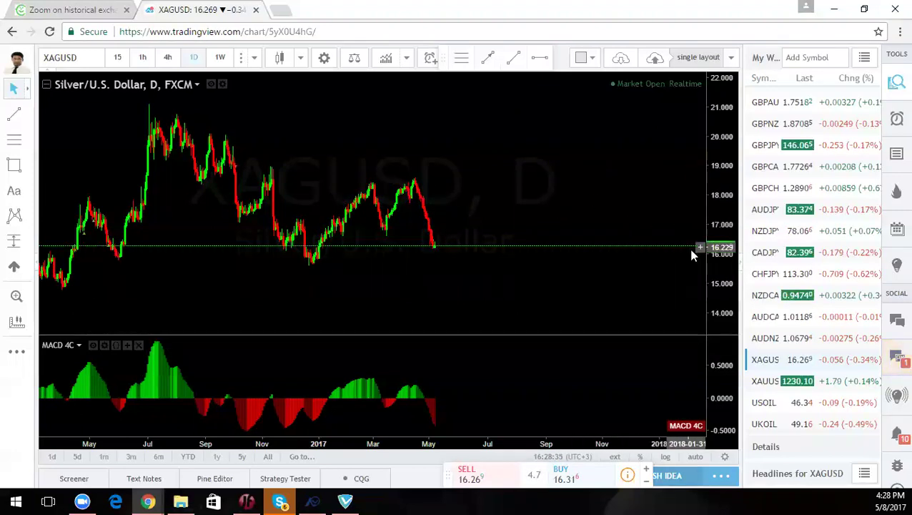
# Mark silver's current price level on the daily chart, handwrite position-size notes beside it, and clear the markings
pyautogui.moveTo(391, 287); pyautogui.dragTo(401, 262)
pyautogui.scroll(-2, 400, 262)
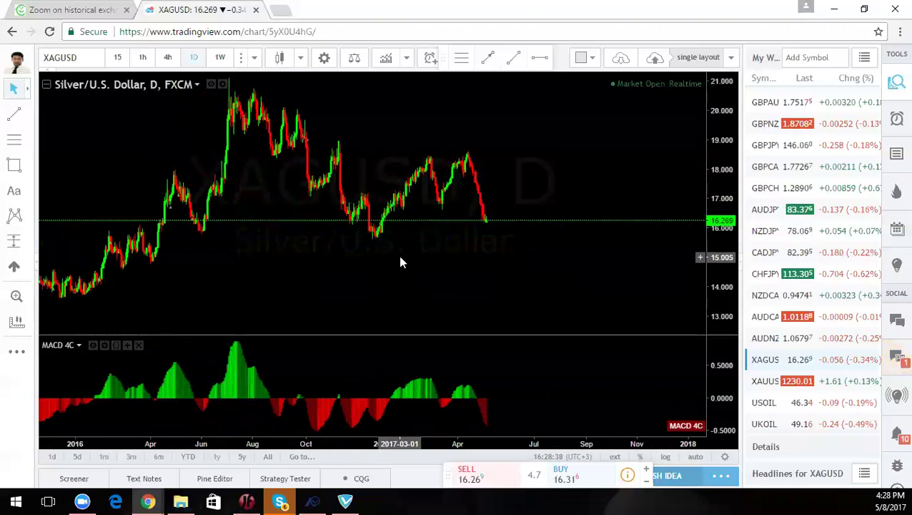
pyautogui.scroll(-1, 400, 263)
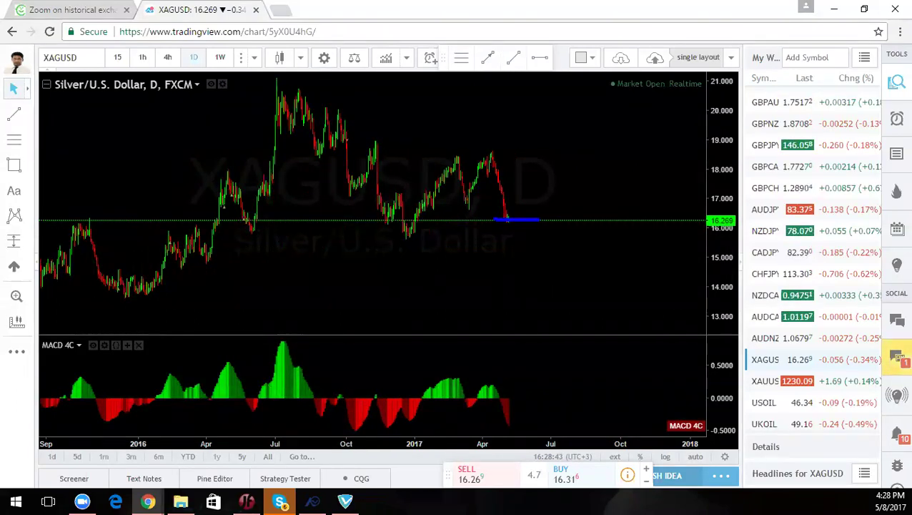
pyautogui.moveTo(605, 202); pyautogui.dragTo(596, 200)
pyautogui.moveTo(622, 210); pyautogui.dragTo(633, 193)
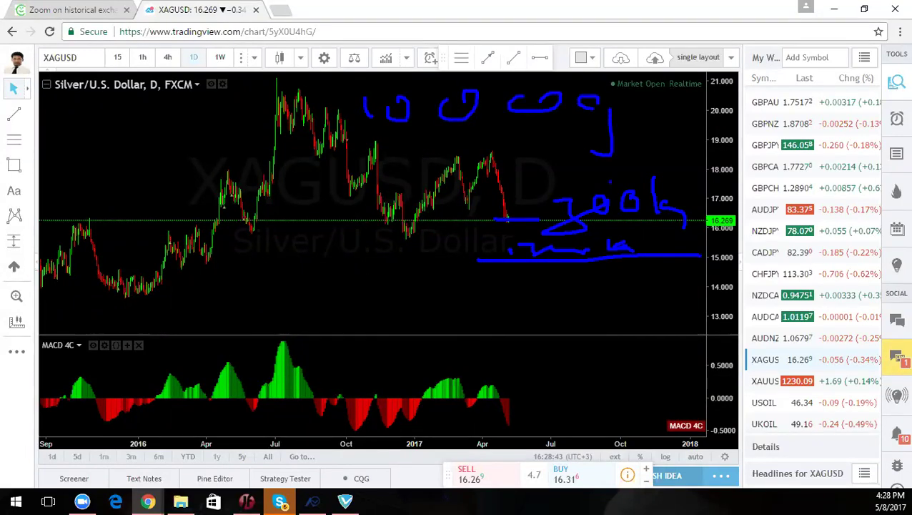
pyautogui.press('Escape')
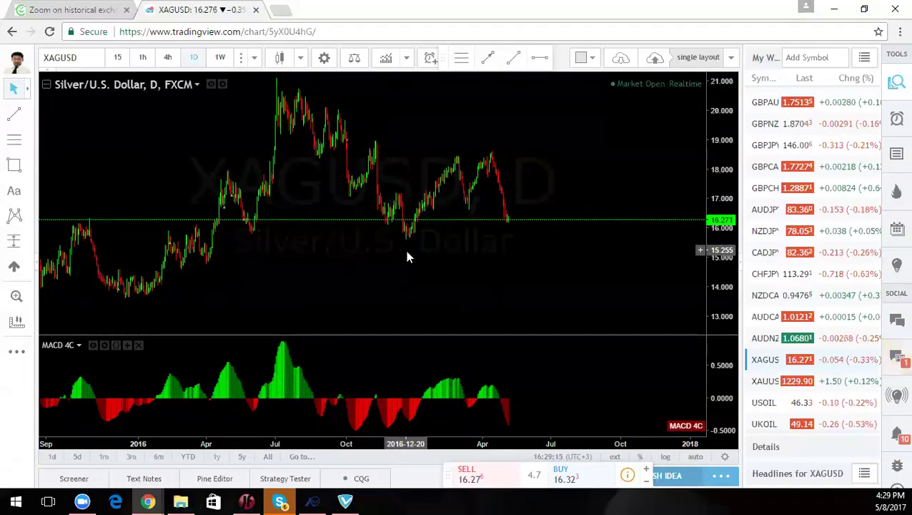
# Widen the XAGUSD daily view back to 2015 and sketch a horizontal line at about 21.000 from the mid-2016 high
pyautogui.moveTo(421, 263); pyautogui.dragTo(414, 266)
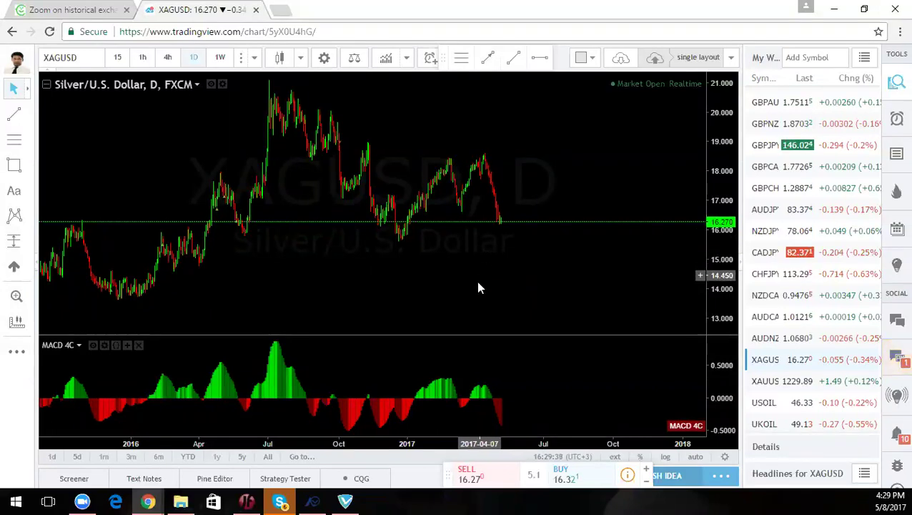
pyautogui.scroll(-5, 478, 286)
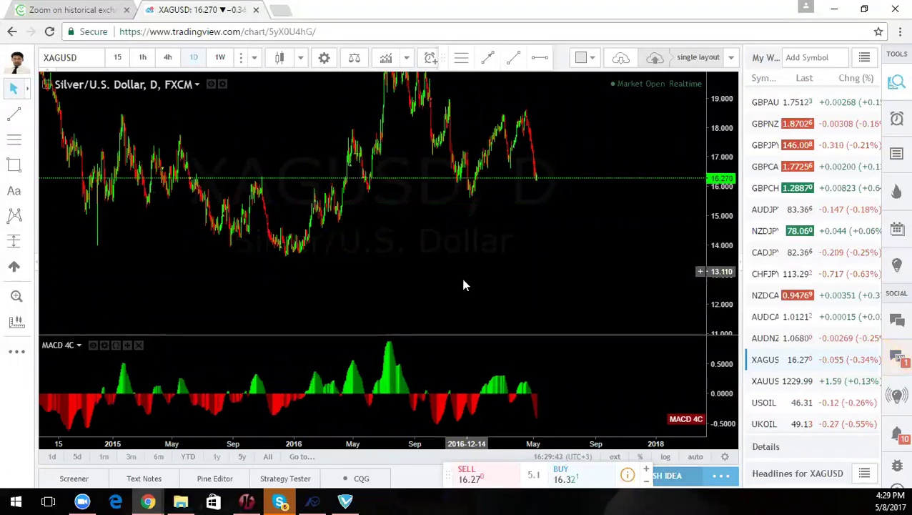
pyautogui.moveTo(553, 121); pyautogui.dragTo(547, 248)
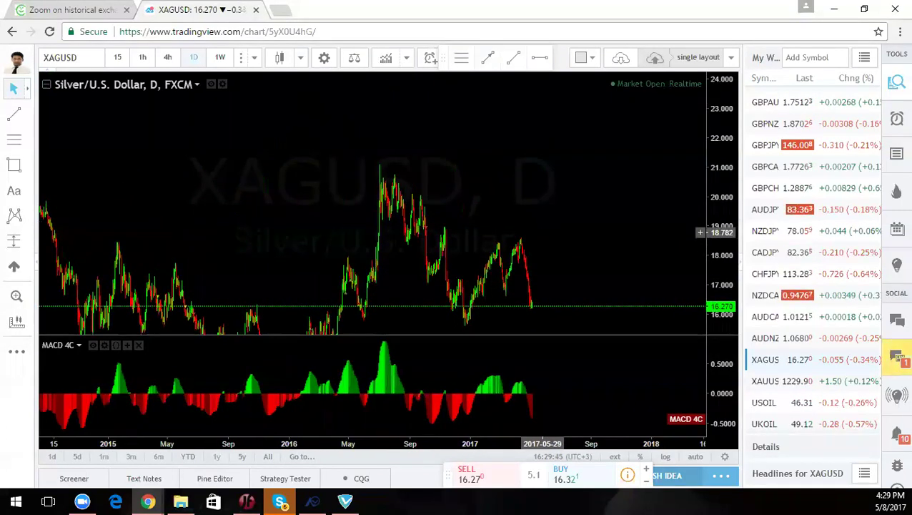
pyautogui.moveTo(369, 166); pyautogui.dragTo(719, 165)
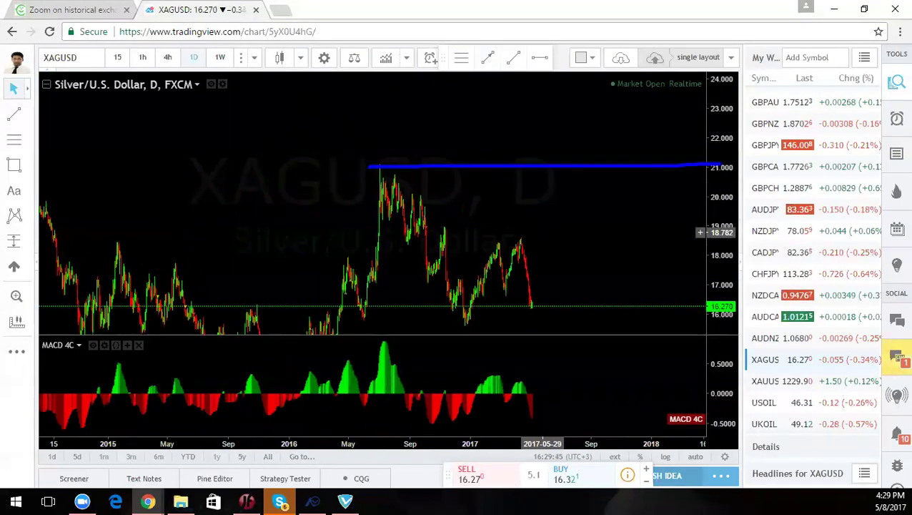
# Mark silver's horizontal level near 21.000 with a second line, circle the target area around 22.000, and clear the markings
pyautogui.moveTo(381, 161); pyautogui.dragTo(614, 150)
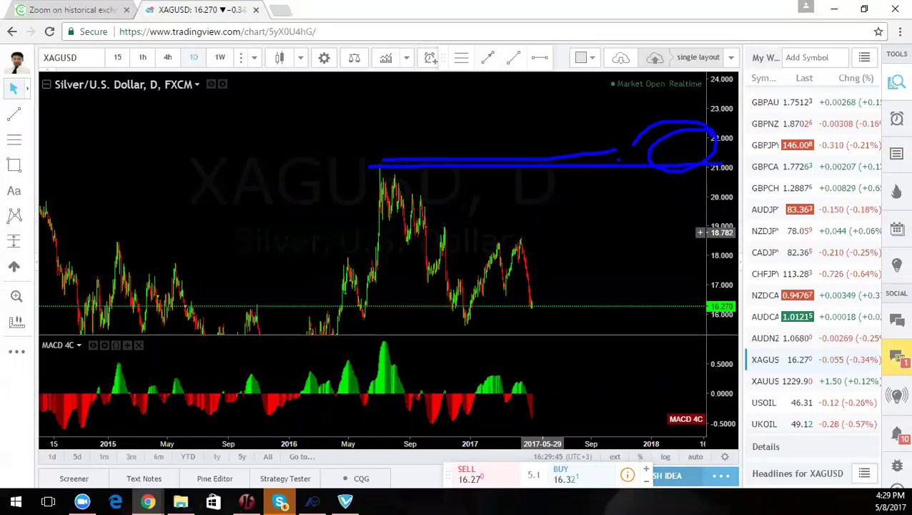
pyautogui.press('Escape')
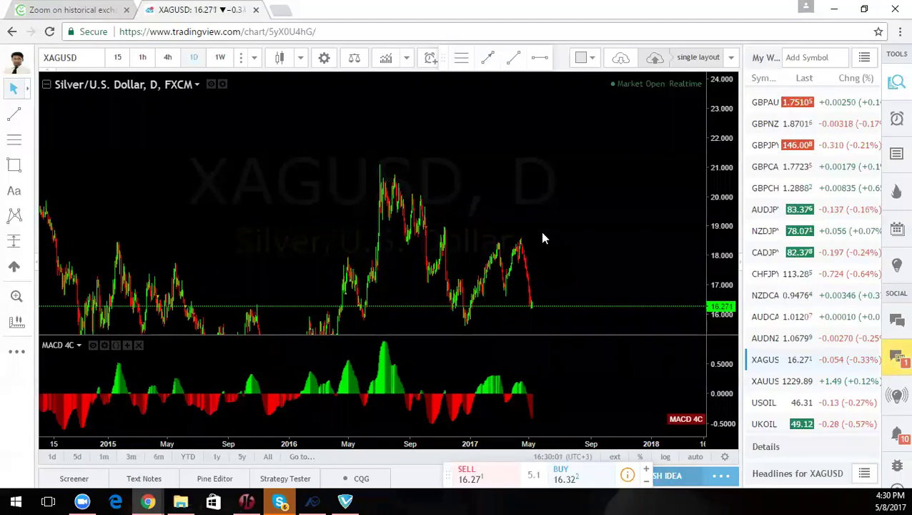
pyautogui.scroll(3, 510, 205)
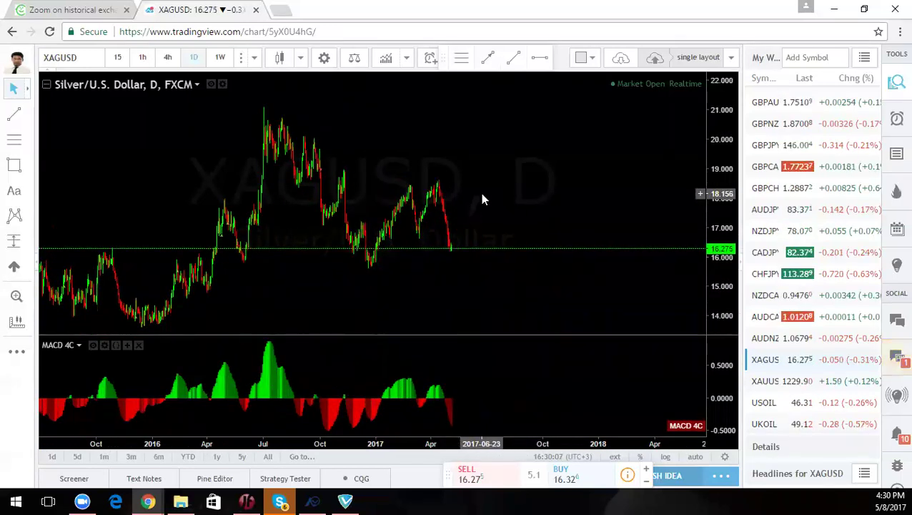
pyautogui.moveTo(562, 243); pyautogui.dragTo(599, 247)
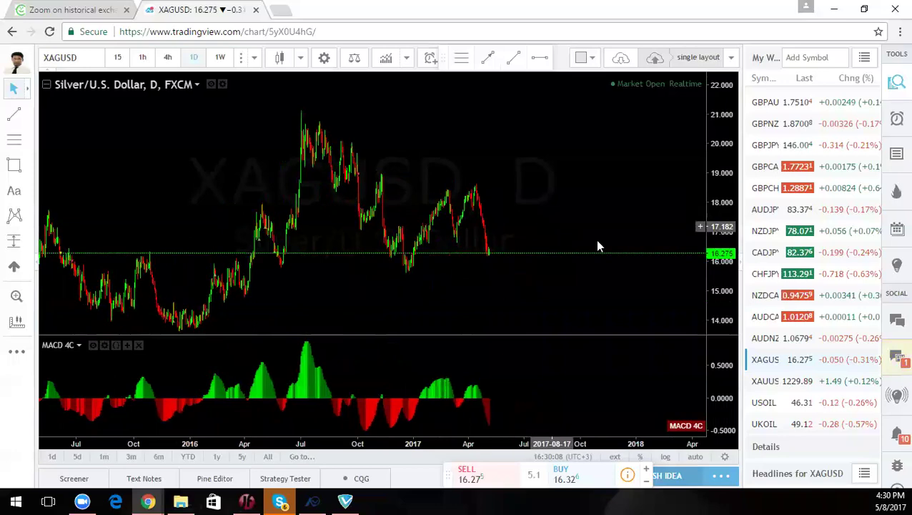
# Switch to the XAUUSD daily chart, sketch a retest of the broken rising trendline with a drop to about 1170, and clear it
pyautogui.click(759, 381)
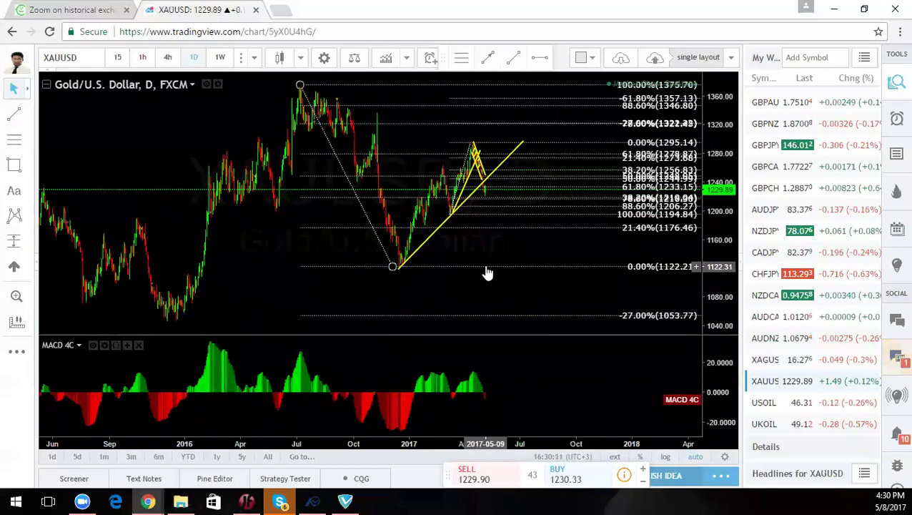
pyautogui.scroll(4, 485, 245)
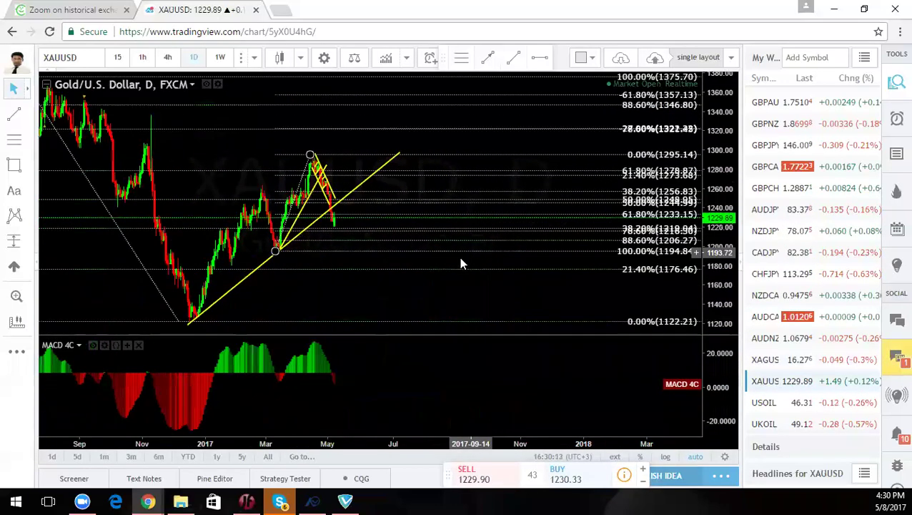
pyautogui.moveTo(711, 171); pyautogui.dragTo(711, 207)
pyautogui.moveTo(300, 286); pyautogui.dragTo(401, 263)
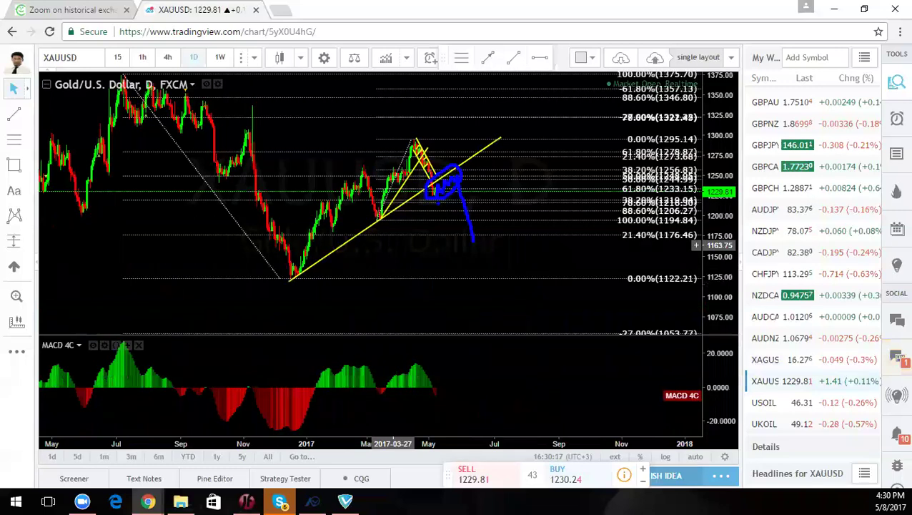
pyautogui.press('Escape')
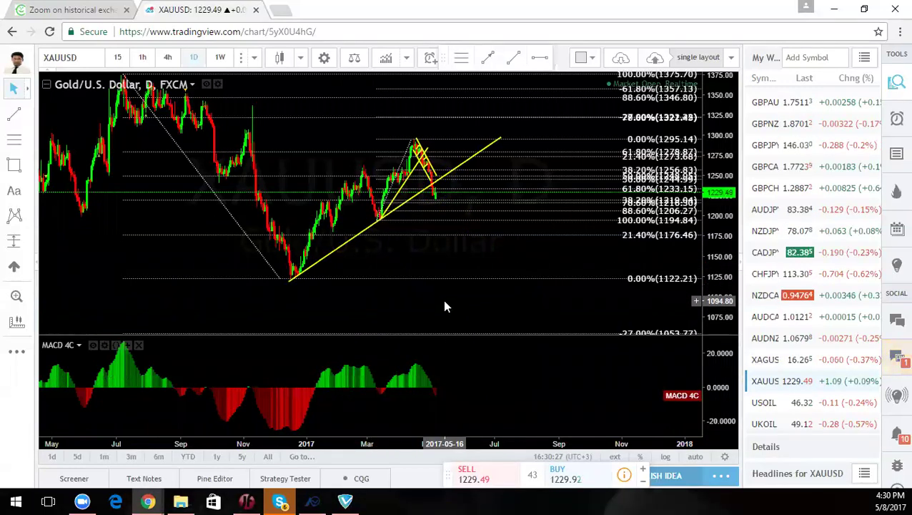
# Open the USOIL daily chart and widen its price range to examine price between the 55.29 and 32.00 levels
pyautogui.scroll(-3, 768, 341)
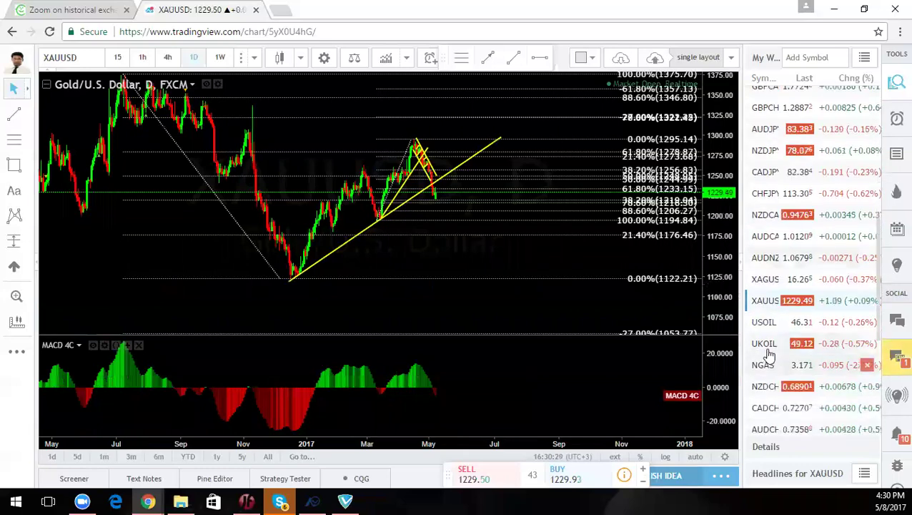
pyautogui.click(760, 323)
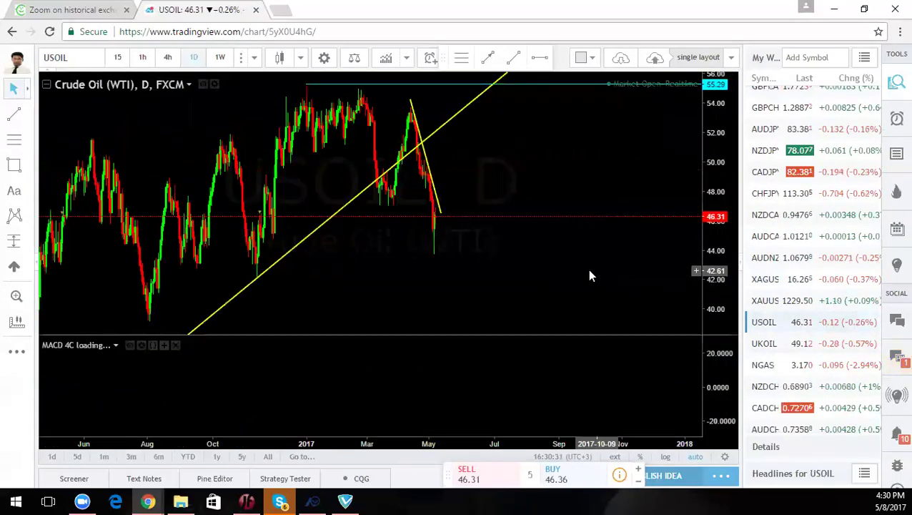
pyautogui.moveTo(713, 174); pyautogui.dragTo(714, 274)
pyautogui.moveTo(365, 278); pyautogui.dragTo(438, 255)
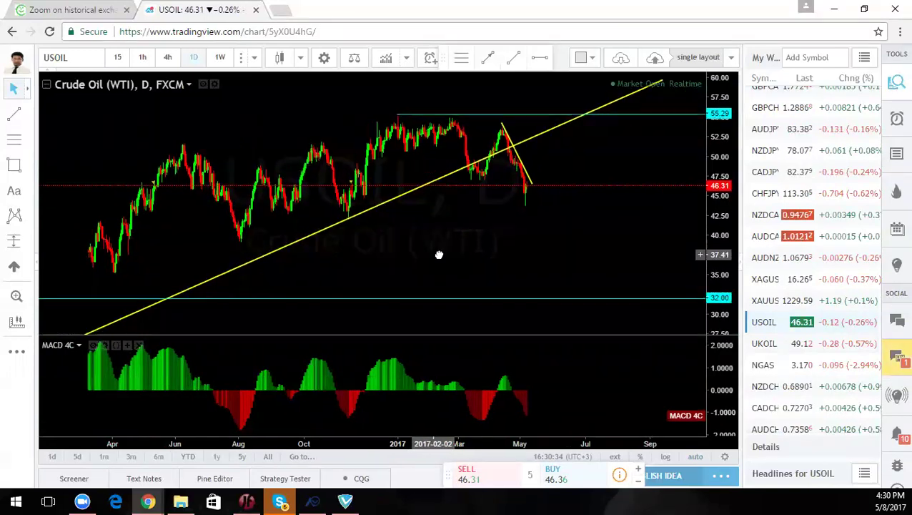
# Switch USOIL to the weekly timeframe, sketch an arc over the early-2017 highs at the rising trendline, and clear it
pyautogui.click(220, 57)
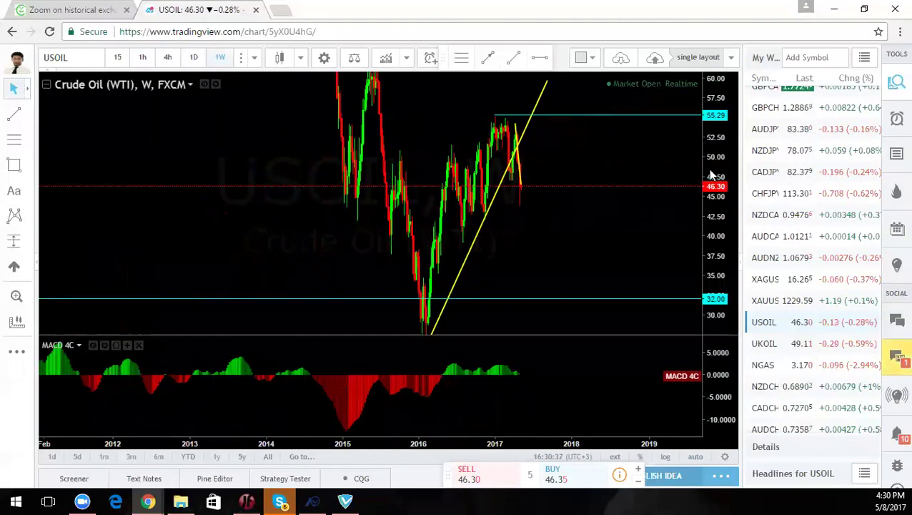
pyautogui.moveTo(544, 223); pyautogui.dragTo(503, 188)
pyautogui.press('Delete')
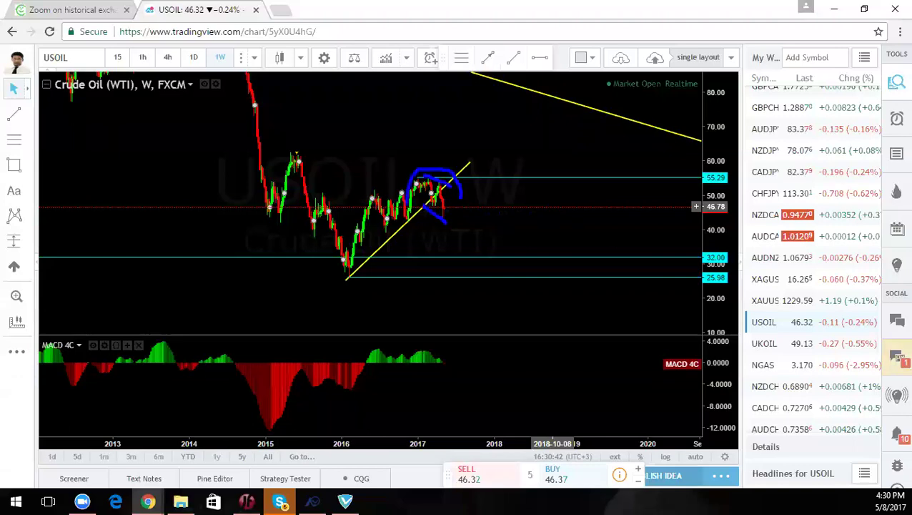
pyautogui.press('Escape')
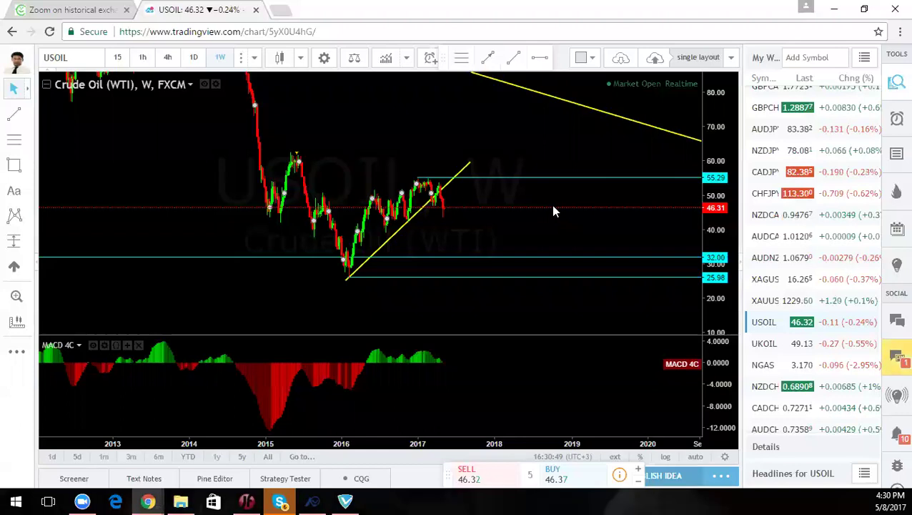
# Switch USOIL to the 4-hour timeframe, sketch a projected rebound from the May low to about 50.00, and clear it
pyautogui.click(164, 61)
pyautogui.click(167, 58)
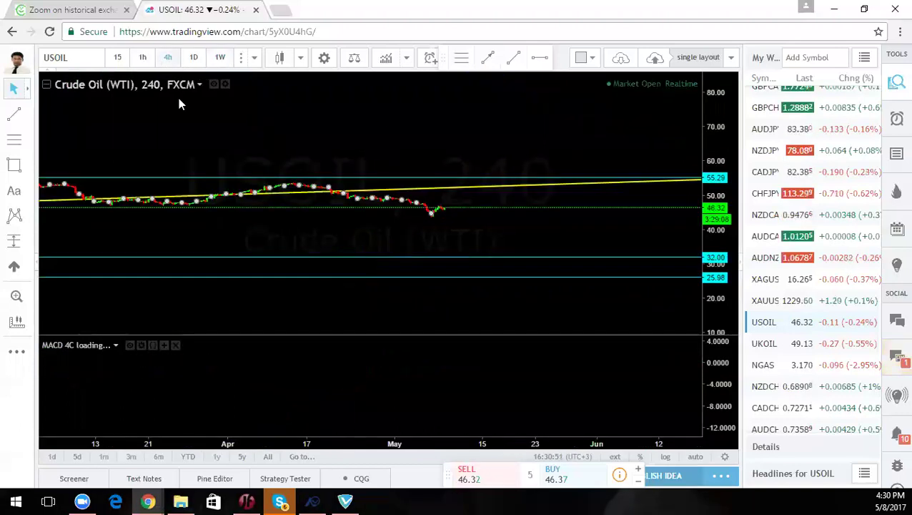
pyautogui.moveTo(243, 313); pyautogui.dragTo(429, 319)
pyautogui.scroll(2, 430, 294)
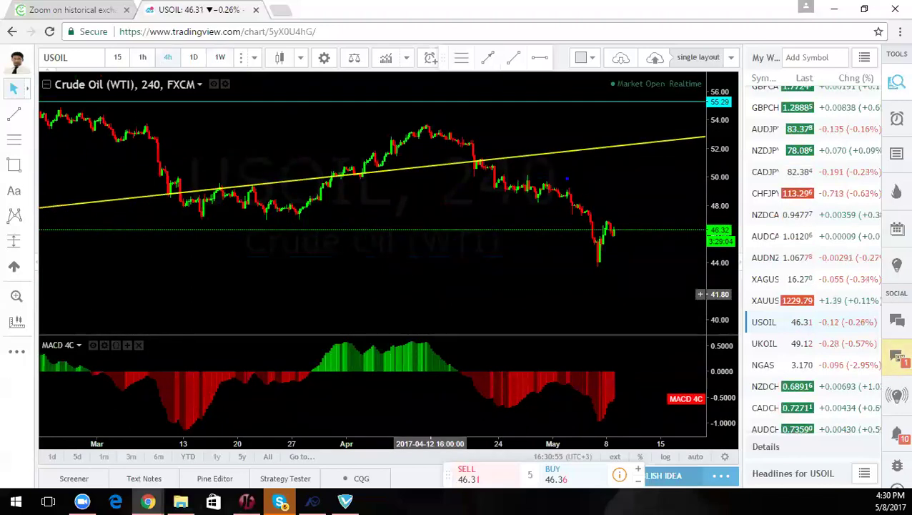
pyautogui.moveTo(627, 211); pyautogui.dragTo(653, 177)
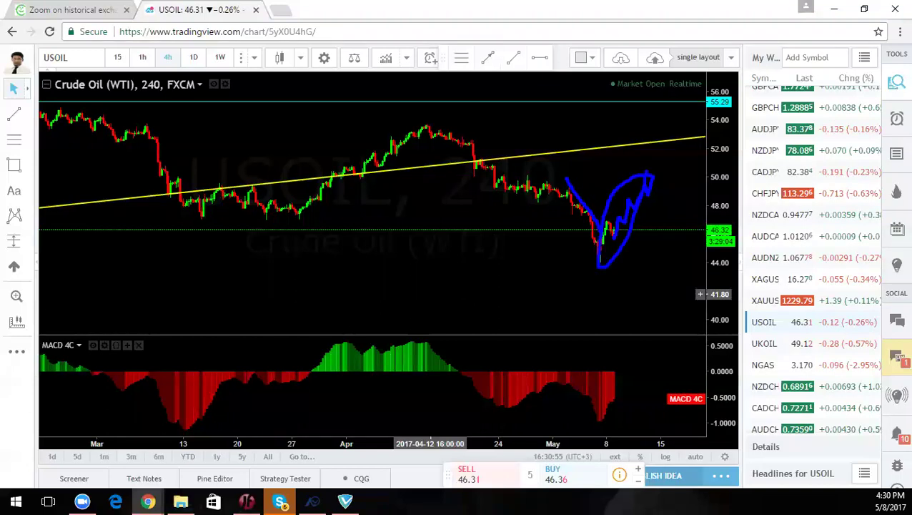
pyautogui.hotkey('ctrl', 'z')
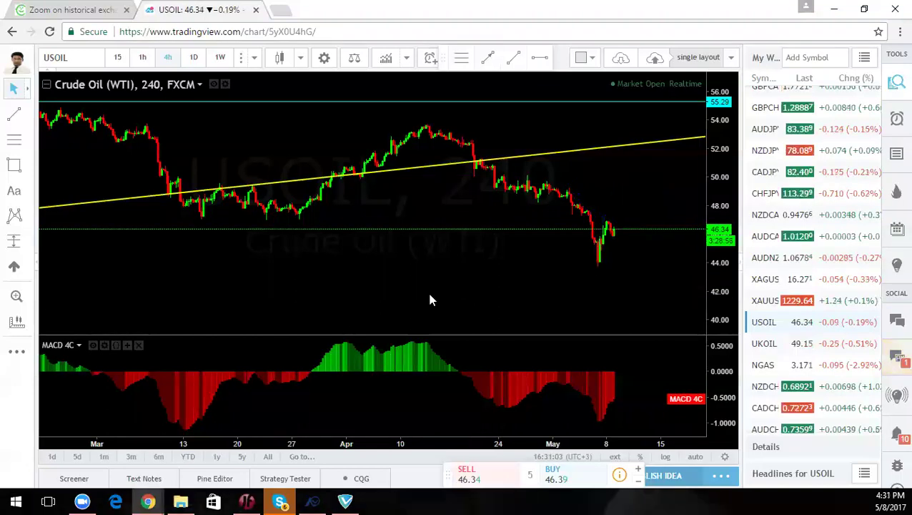
pyautogui.moveTo(427, 290); pyautogui.dragTo(352, 275)
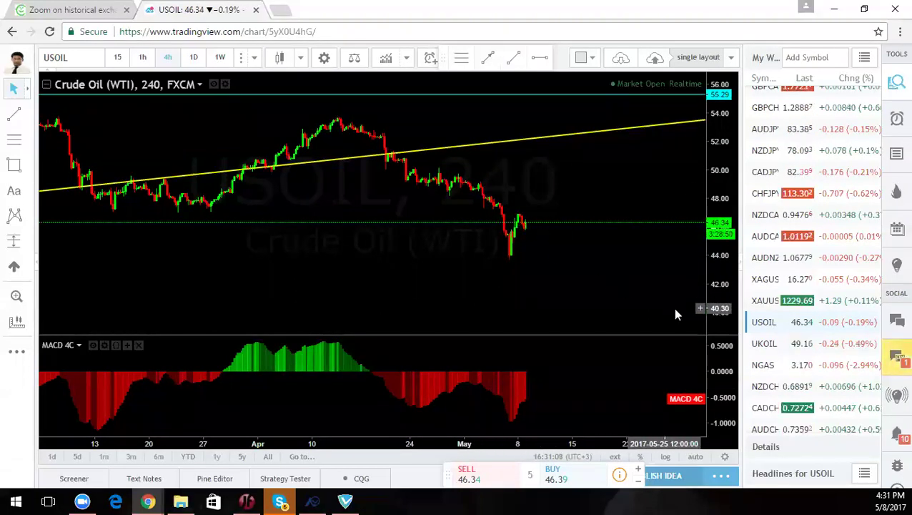
# Switch to the UKOIL 4-hour chart and trace the rally from the late-March low to the mid-April high
pyautogui.click(765, 344)
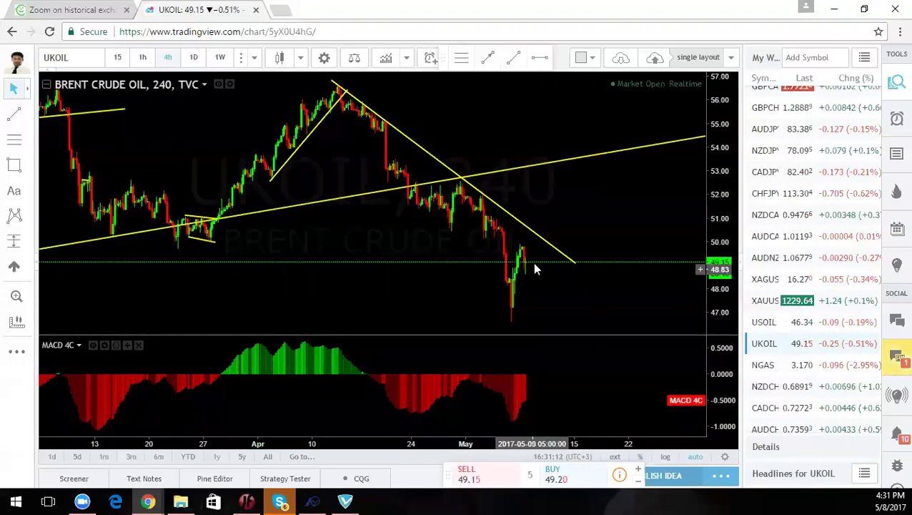
pyautogui.moveTo(627, 181); pyautogui.dragTo(599, 182)
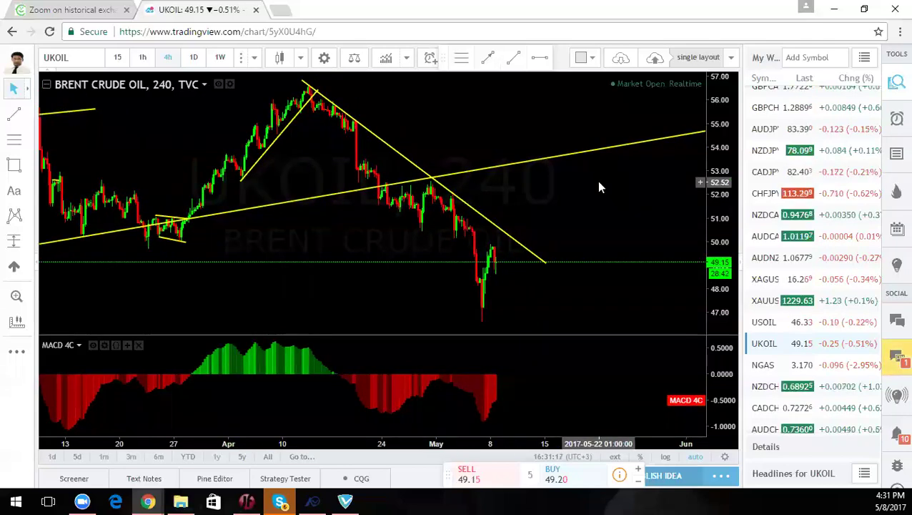
pyautogui.moveTo(339, 240); pyautogui.dragTo(551, 246)
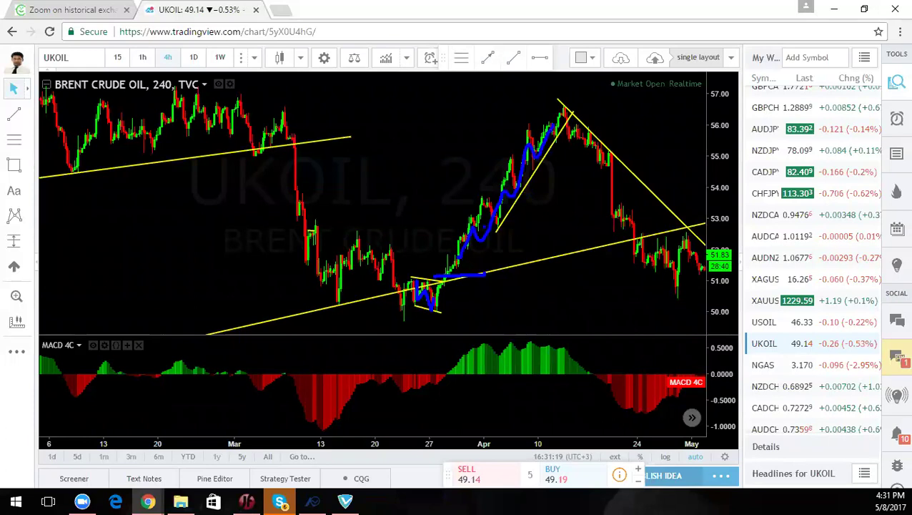
# Sketch the decline from UKOIL's April high, outline the preceding rally, clear the markings, and return to the latest candles
pyautogui.moveTo(572, 116); pyautogui.dragTo(668, 264)
pyautogui.moveTo(569, 100)
pyautogui.mouseDown()
pyautogui.moveTo(539, 96)
pyautogui.moveTo(432, 235)
pyautogui.mouseUp()
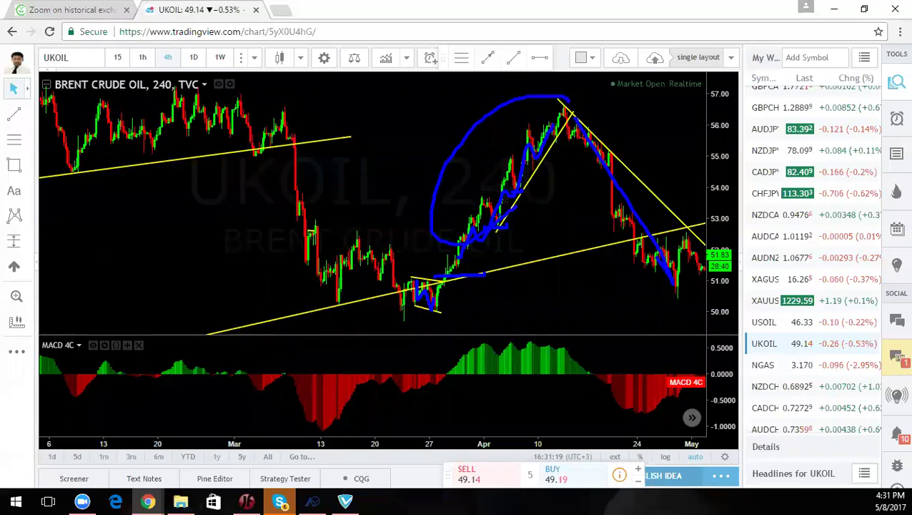
pyautogui.moveTo(559, 99); pyautogui.dragTo(640, 217)
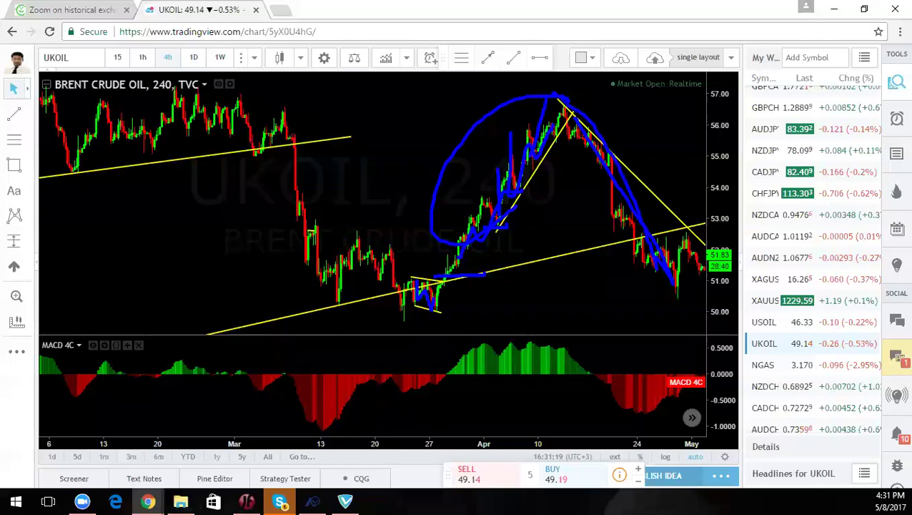
pyautogui.press('Escape')
pyautogui.moveTo(552, 266)
pyautogui.mouseDown()
pyautogui.moveTo(422, 255)
pyautogui.moveTo(394, 238)
pyautogui.mouseUp()
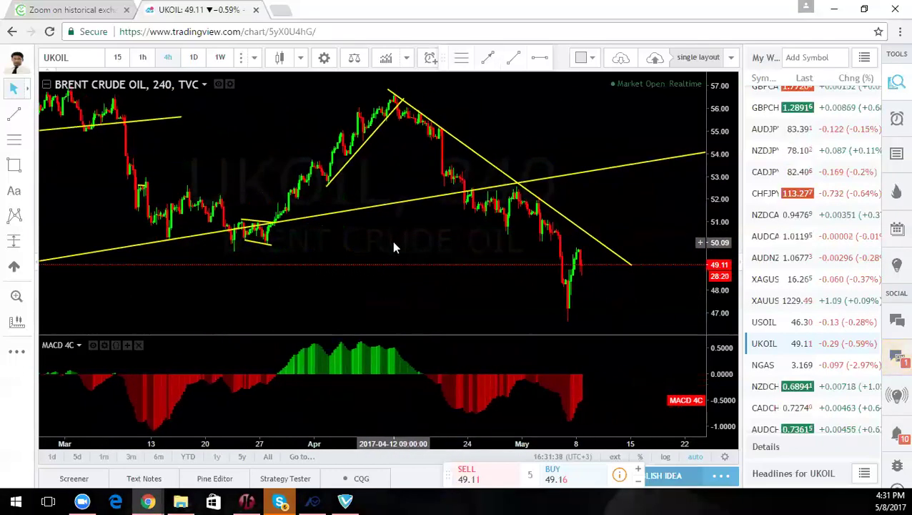
pyautogui.scroll(1, 394, 247)
pyautogui.moveTo(478, 258); pyautogui.dragTo(395, 254)
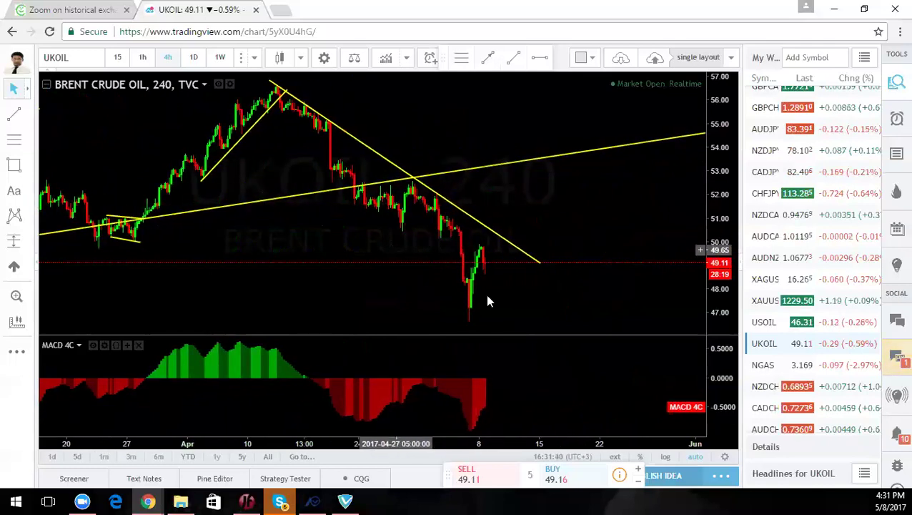
# Open the NGAS 4-hour chart and stretch the short falling trendline from the early-May high to beyond the latest candles
pyautogui.click(784, 365)
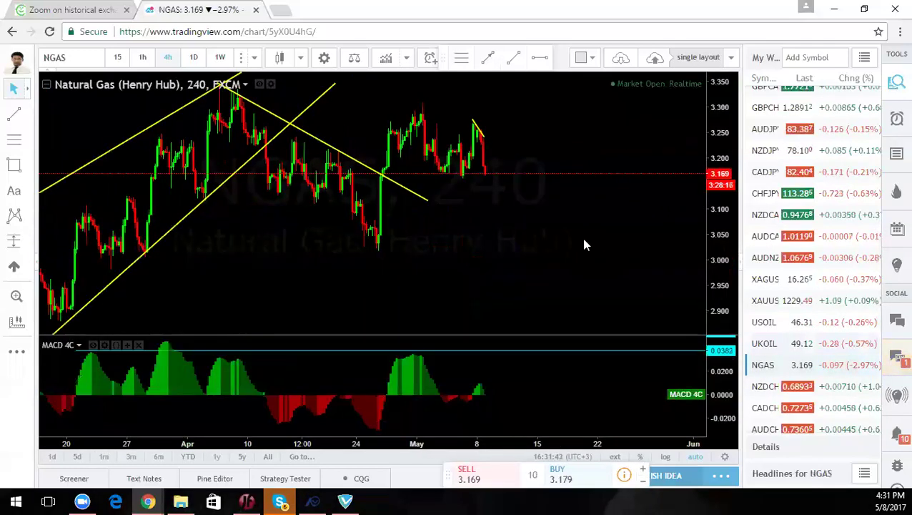
pyautogui.moveTo(709, 239); pyautogui.dragTo(709, 234)
pyautogui.moveTo(554, 245); pyautogui.dragTo(578, 288)
pyautogui.moveTo(507, 179); pyautogui.dragTo(440, 138)
pyautogui.moveTo(513, 177); pyautogui.dragTo(570, 189)
# Sketch a falling channel with an upward breakout on NGAS, replace it with a dip to about 3.07 and a recovery, and clear everything
pyautogui.moveTo(542, 283); pyautogui.dragTo(540, 286)
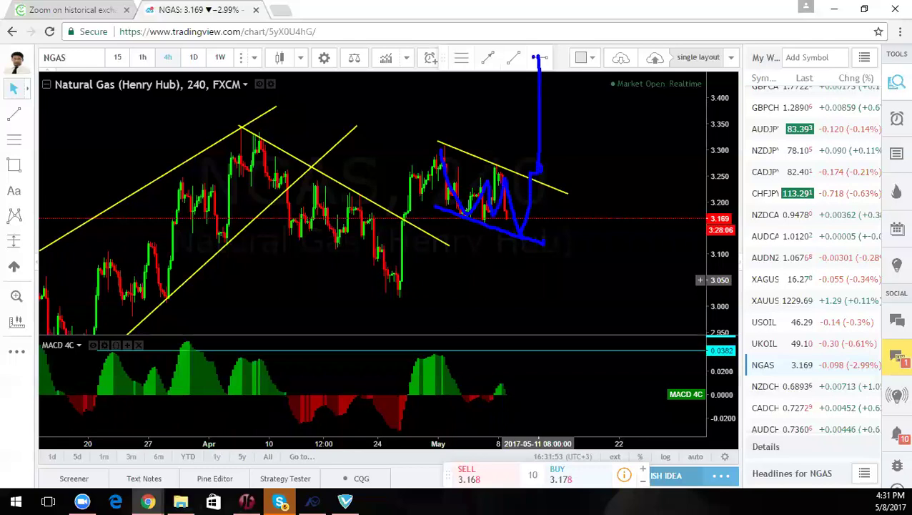
pyautogui.press('e')
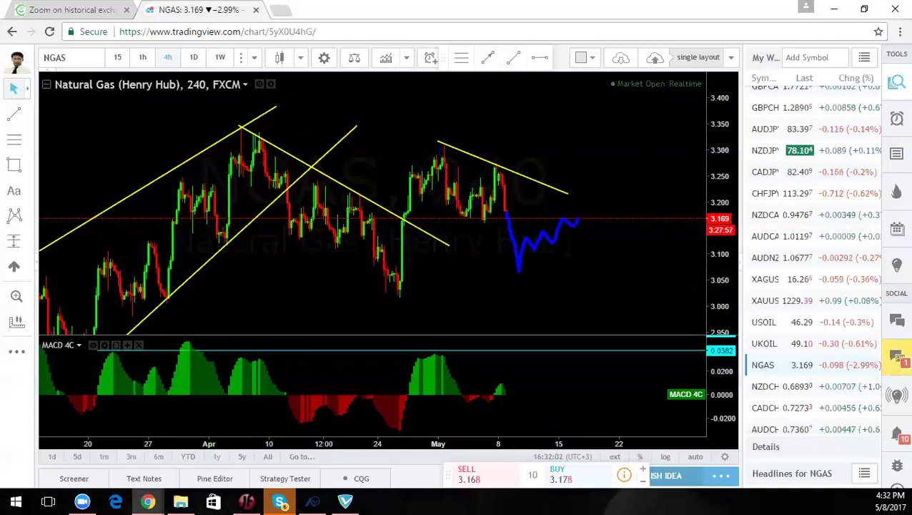
pyautogui.press('Escape')
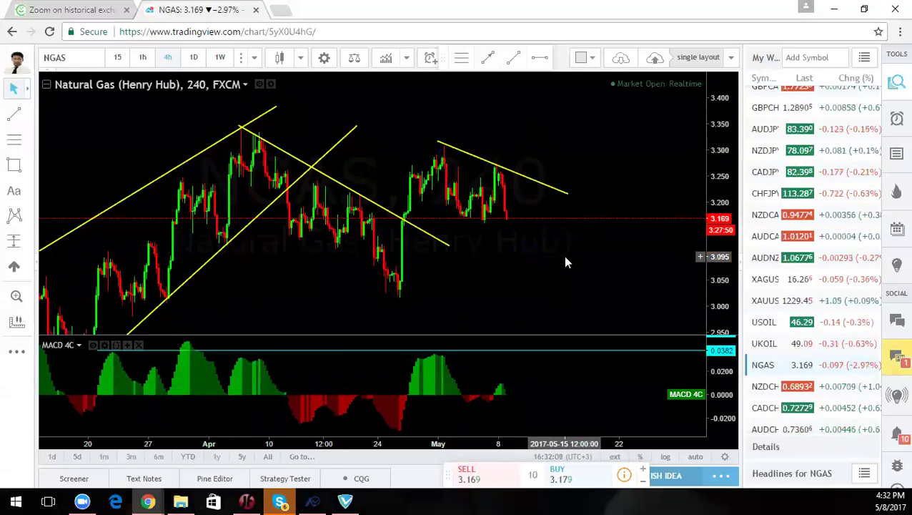
# Open NZDCHF from the watchlist and examine its 4-hour chart
pyautogui.scroll(-1, 772, 358)
pyautogui.scroll(-1, 772, 351)
pyautogui.click(765, 279)
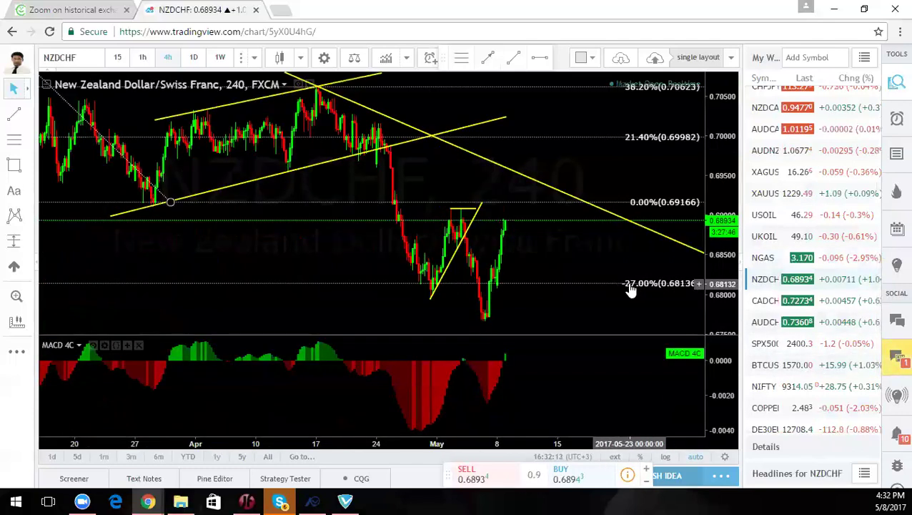
# Switch to CADCHF, change it to the 1-hour timeframe, and delete the descending trendline
pyautogui.click(762, 304)
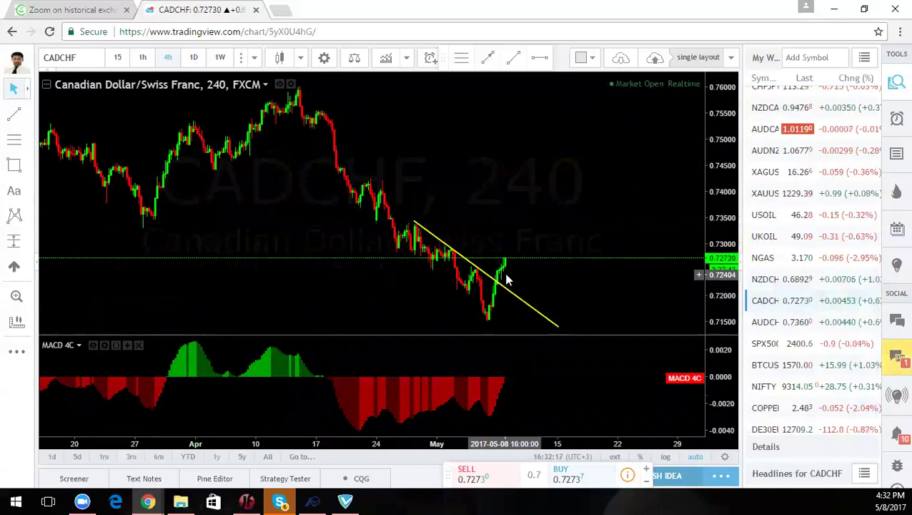
pyautogui.click(143, 57)
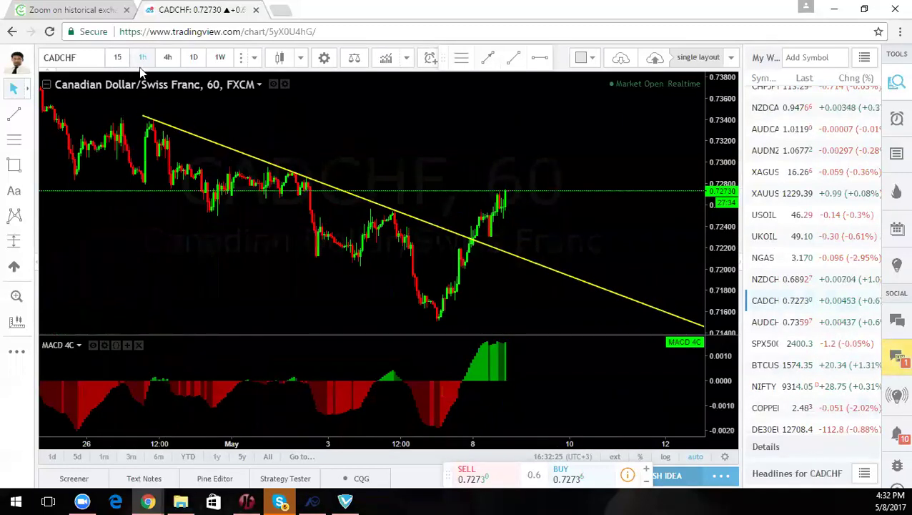
pyautogui.moveTo(594, 264); pyautogui.dragTo(638, 263)
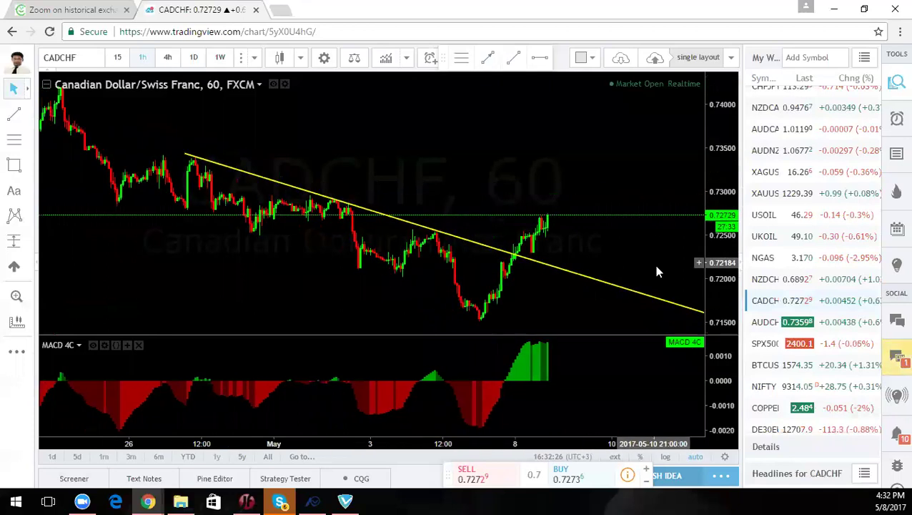
pyautogui.click(622, 293)
pyautogui.click(661, 60)
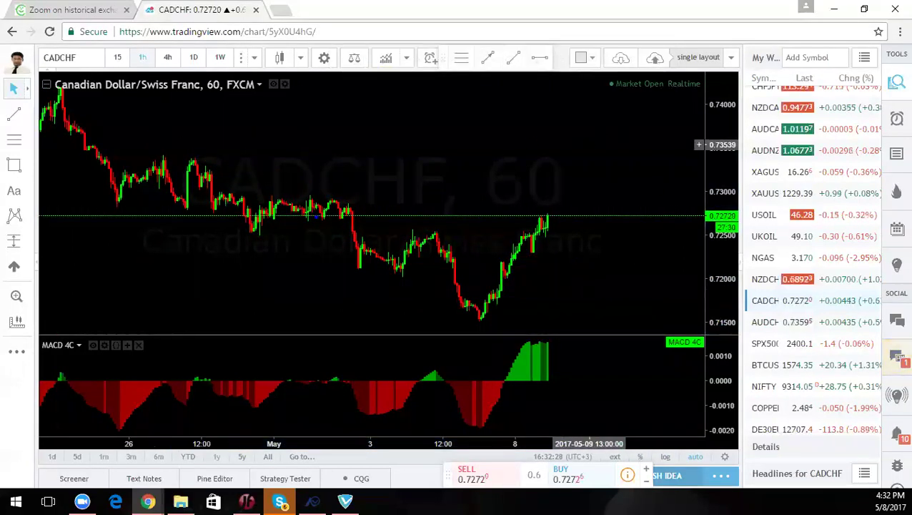
# Sketch a resistance line over the early-May highs with a steep rise through it on the CADCHF 1-hour chart, and clear both
pyautogui.moveTo(383, 193); pyautogui.dragTo(358, 81)
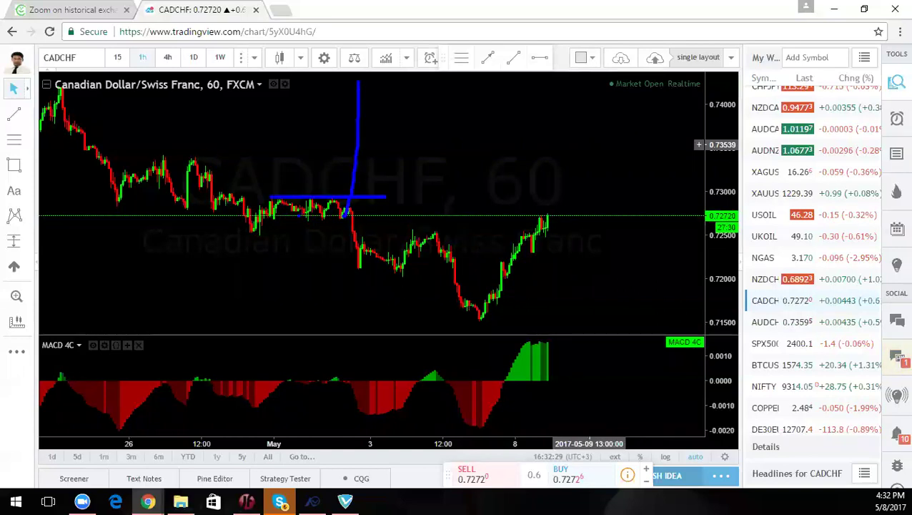
pyautogui.hotkey('ctrl', 'z')
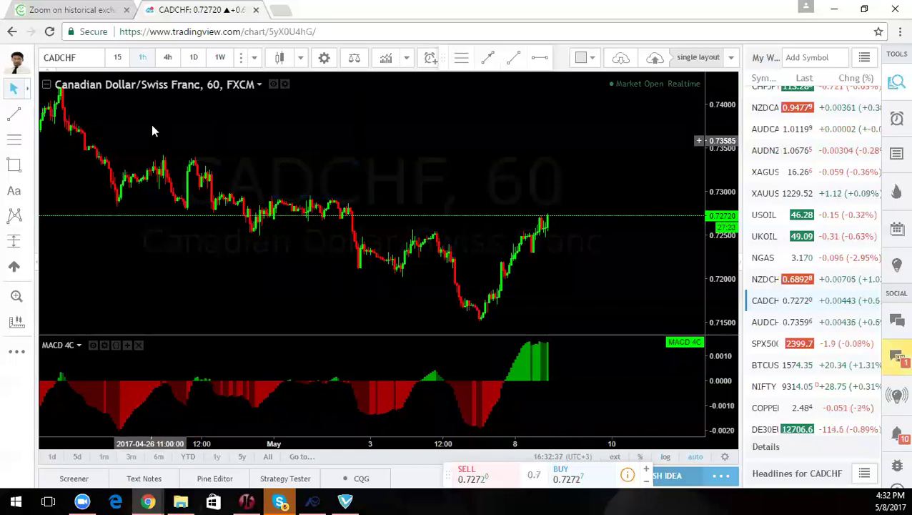
# On the CADCHF daily chart, sketch a rally to 0.77373, replace it with a dip to 0.70612 and a rebound, and clear everything
pyautogui.click(194, 58)
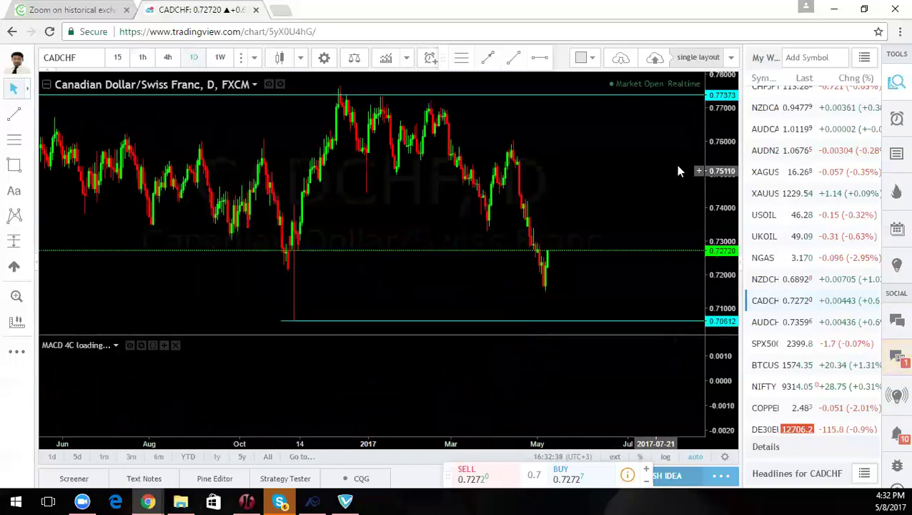
pyautogui.moveTo(704, 200); pyautogui.dragTo(704, 252)
pyautogui.moveTo(624, 192); pyautogui.dragTo(609, 199)
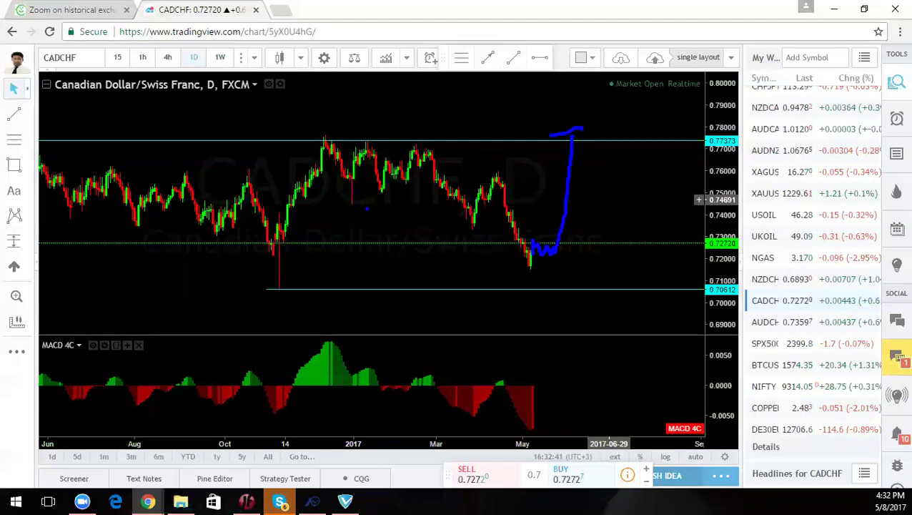
pyautogui.press('Escape')
pyautogui.hotkey('ctrl', '2')
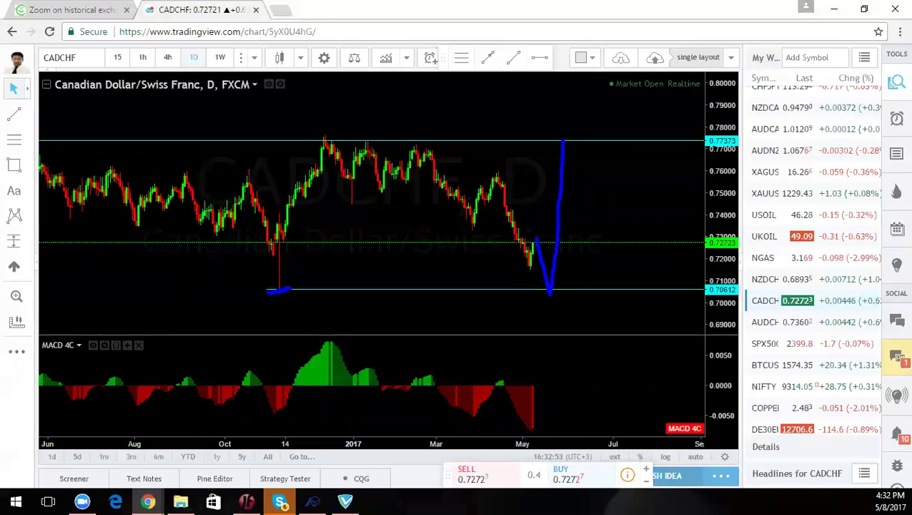
pyautogui.hotkey('ctrl', 'z')
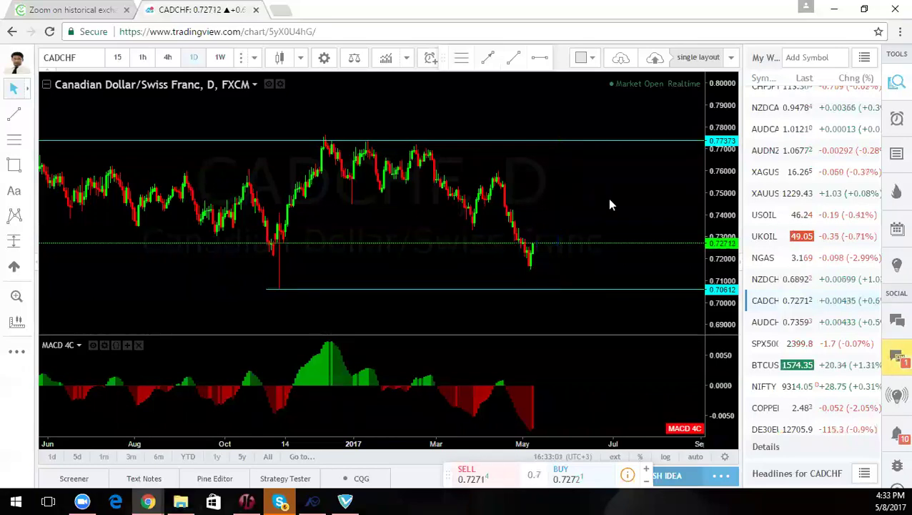
# Return CADCHF to the 1-hour timeframe and examine the recovery from the early-May low
pyautogui.click(146, 57)
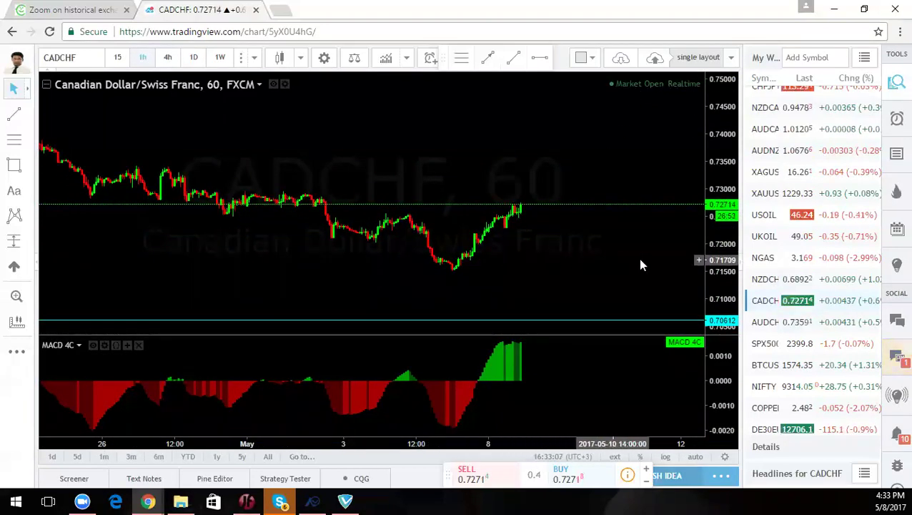
pyautogui.moveTo(710, 268); pyautogui.dragTo(685, 170)
pyautogui.moveTo(645, 239); pyautogui.dragTo(584, 194)
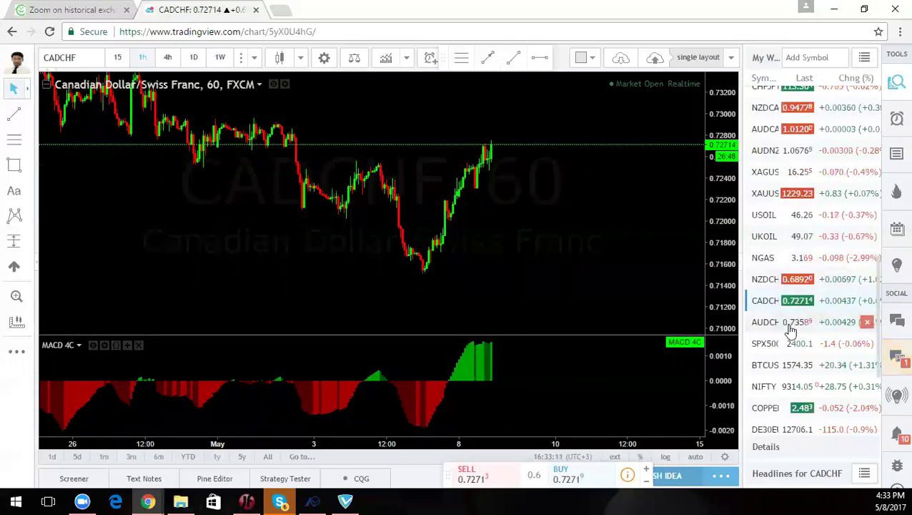
# Open AUDCHF from the watchlist and draw a rising trendline from below the May 5 low at about 0.7263 to about 0.7388
pyautogui.click(753, 324)
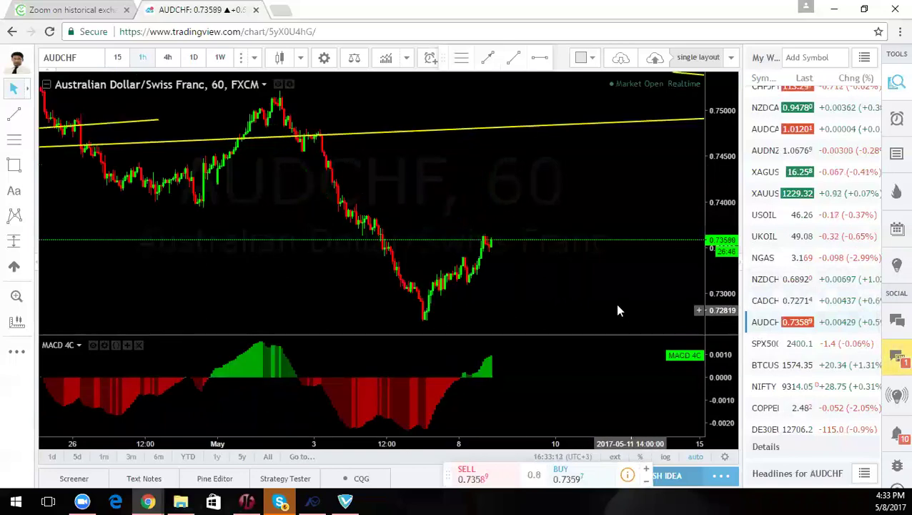
pyautogui.click(14, 114)
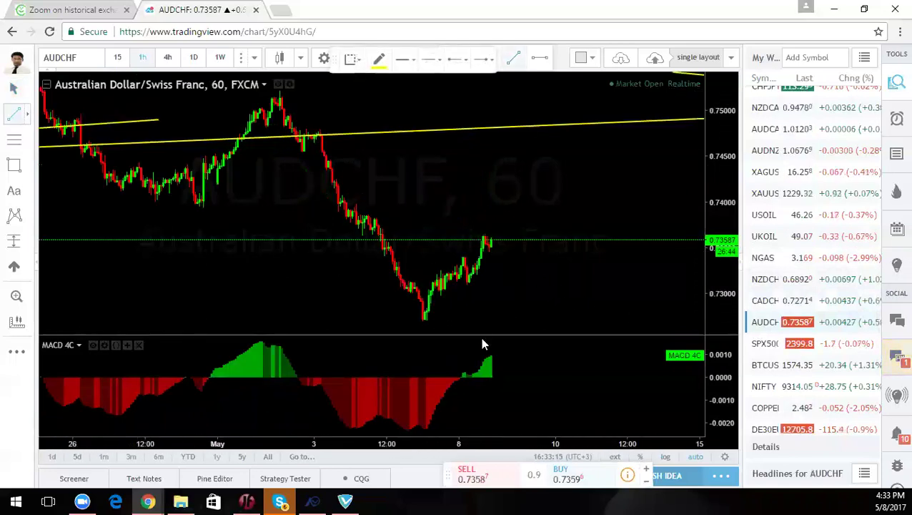
pyautogui.click(424, 328)
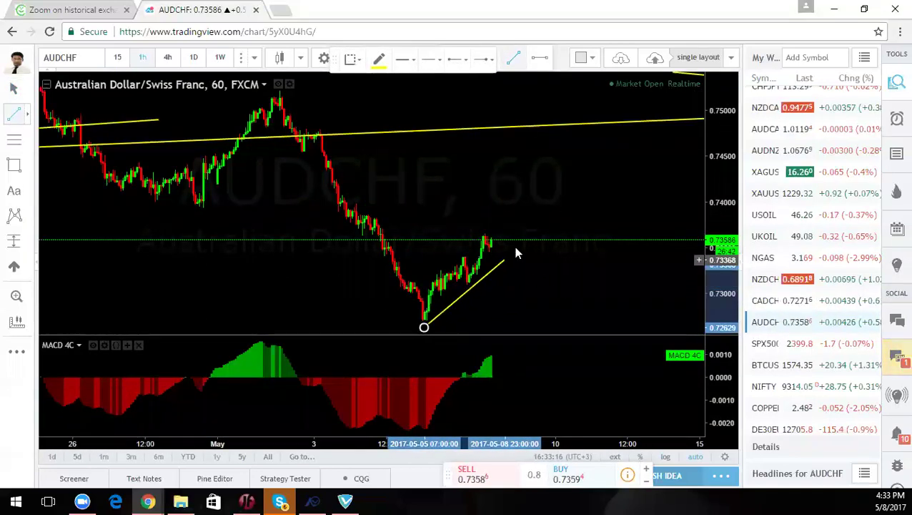
pyautogui.click(535, 213)
# Open SPX500 on the 1-hour timeframe, sketch its range boundaries, the breakout spike and a falling pullback with an upward move, and clear the sketch
pyautogui.click(765, 343)
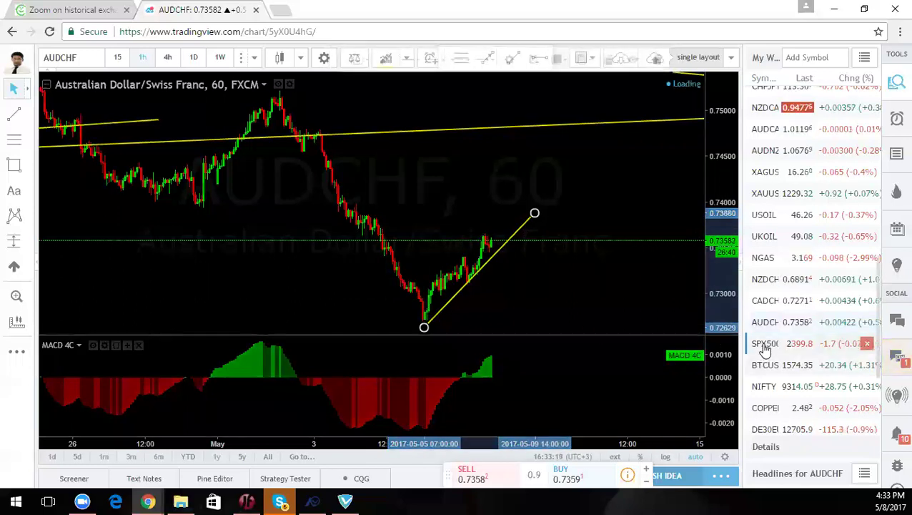
pyautogui.scroll(-1, 579, 268)
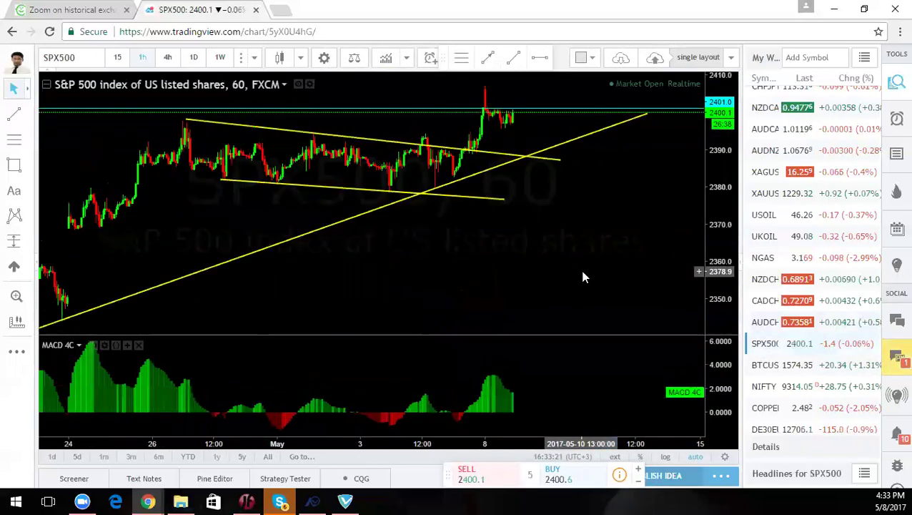
pyautogui.moveTo(709, 249); pyautogui.dragTo(708, 197)
pyautogui.moveTo(610, 186); pyautogui.dragTo(576, 274)
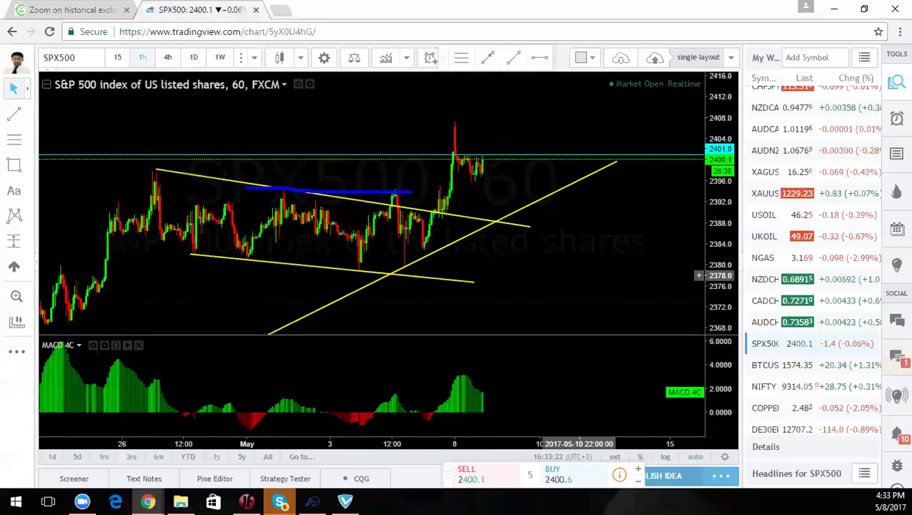
pyautogui.moveTo(206, 236); pyautogui.dragTo(388, 266)
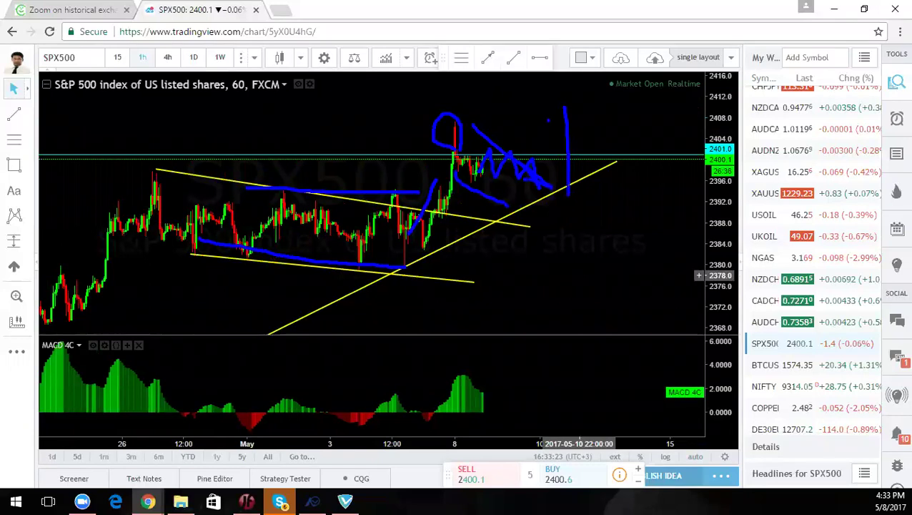
pyautogui.press('Escape')
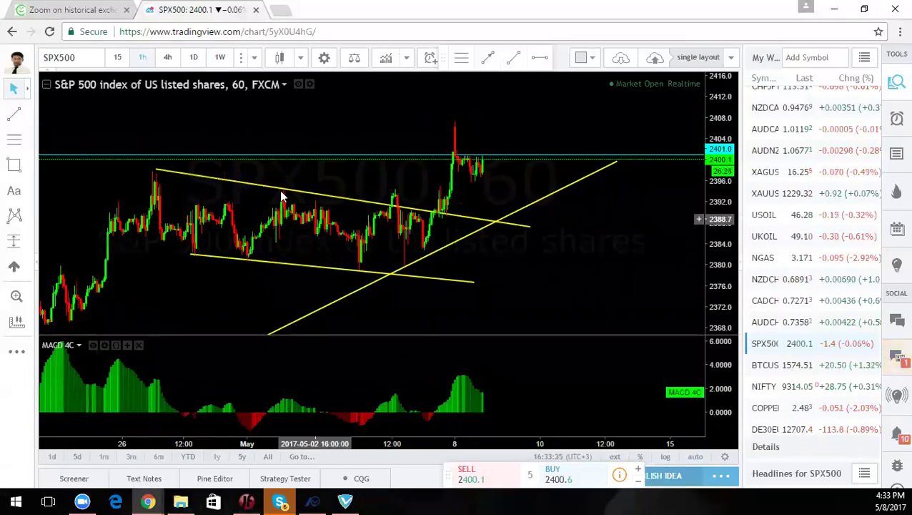
# On the SPX500 daily chart, sketch a rally to 2466.8, a drop to the long rising trendline and the declining MACD peaks, and clear everything
pyautogui.click(168, 59)
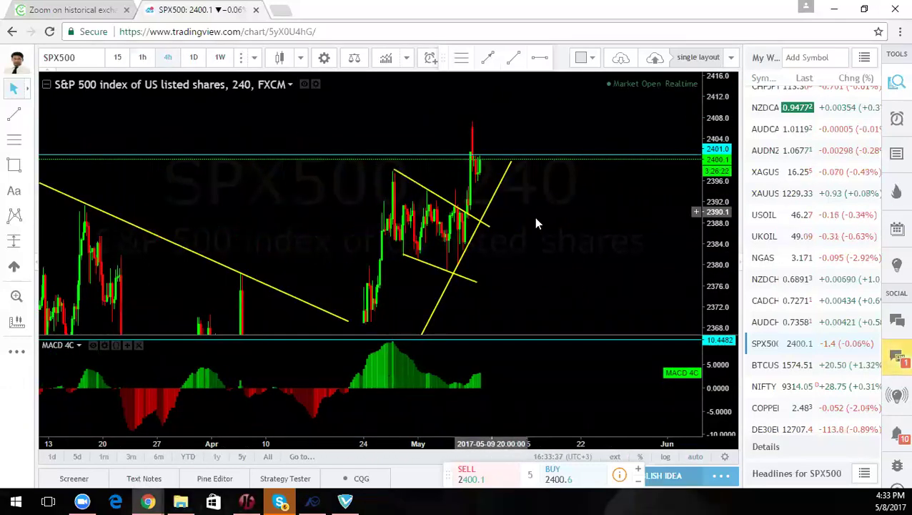
pyautogui.moveTo(712, 274); pyautogui.dragTo(710, 282)
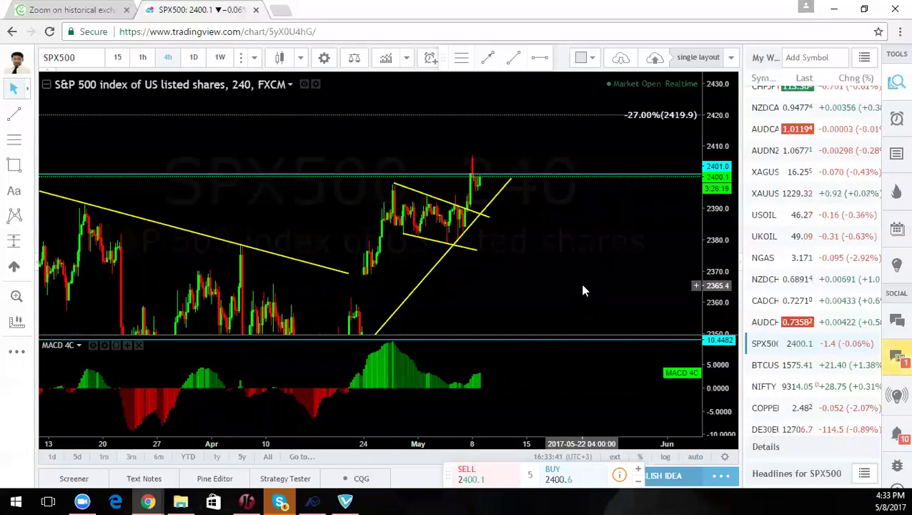
pyautogui.click(193, 57)
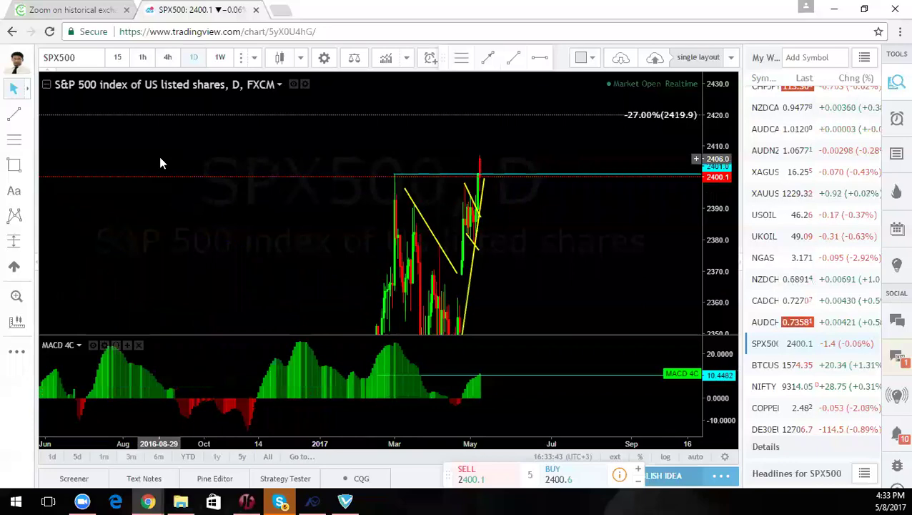
pyautogui.moveTo(692, 323); pyautogui.dragTo(545, 178)
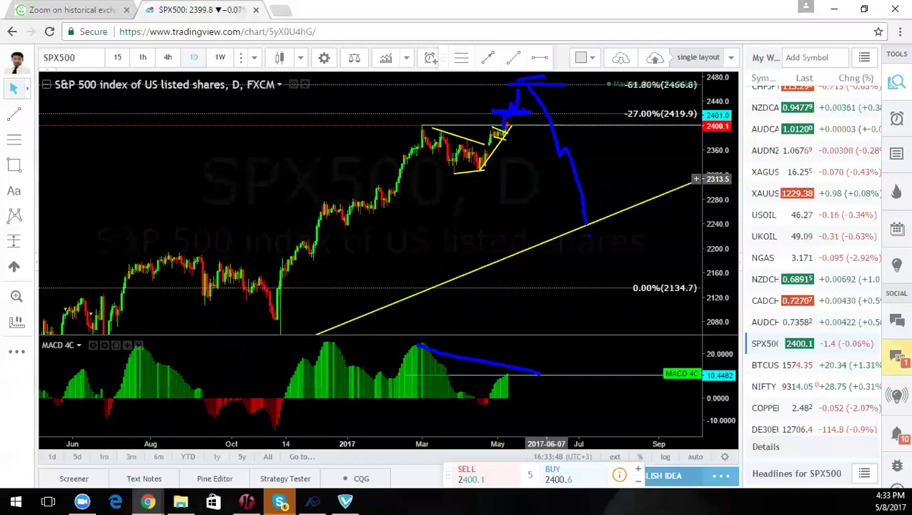
pyautogui.press('Escape')
pyautogui.moveTo(545, 178)
pyautogui.mouseDown()
pyautogui.moveTo(505, 193)
pyautogui.moveTo(502, 237)
pyautogui.mouseUp()
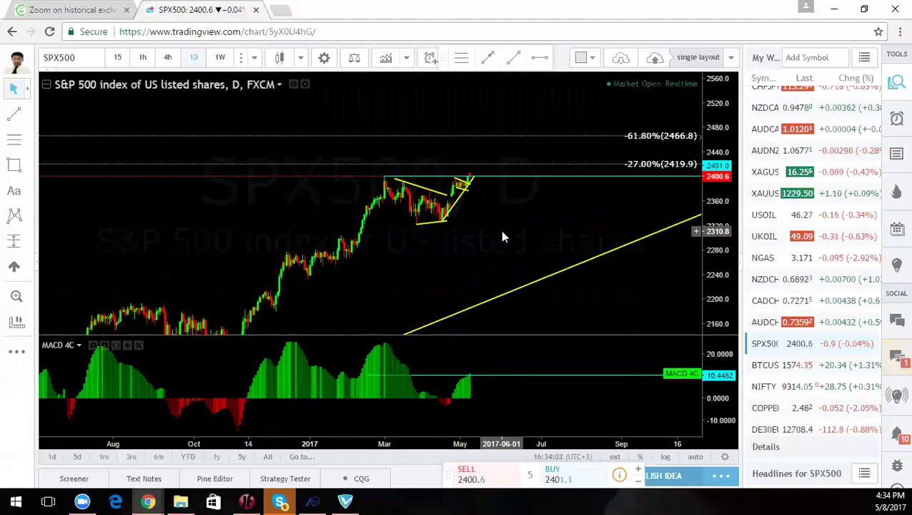
# Switch SPX500 to the 4-hour timeframe, sketch a rising channel up to 2466.8 with a sharp fall, and clear the sketch
pyautogui.click(168, 58)
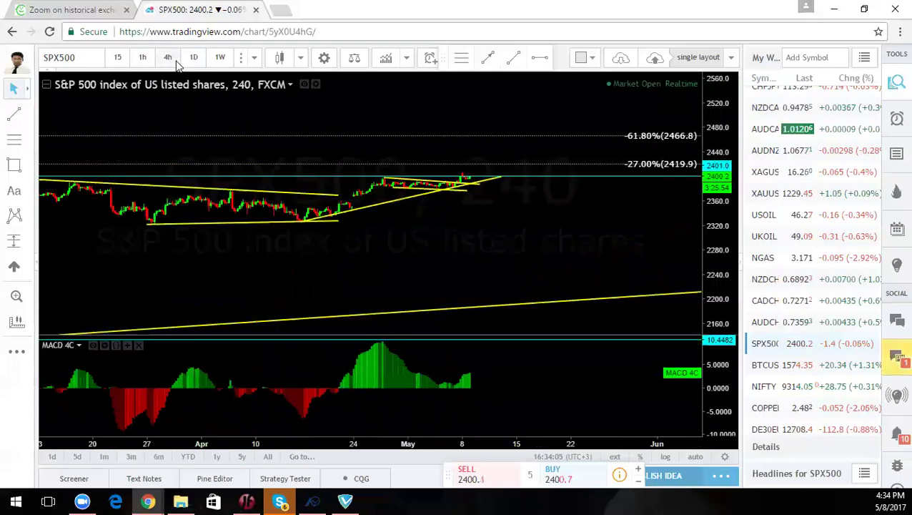
pyautogui.moveTo(713, 251); pyautogui.dragTo(653, 172)
pyautogui.moveTo(524, 197); pyautogui.dragTo(480, 254)
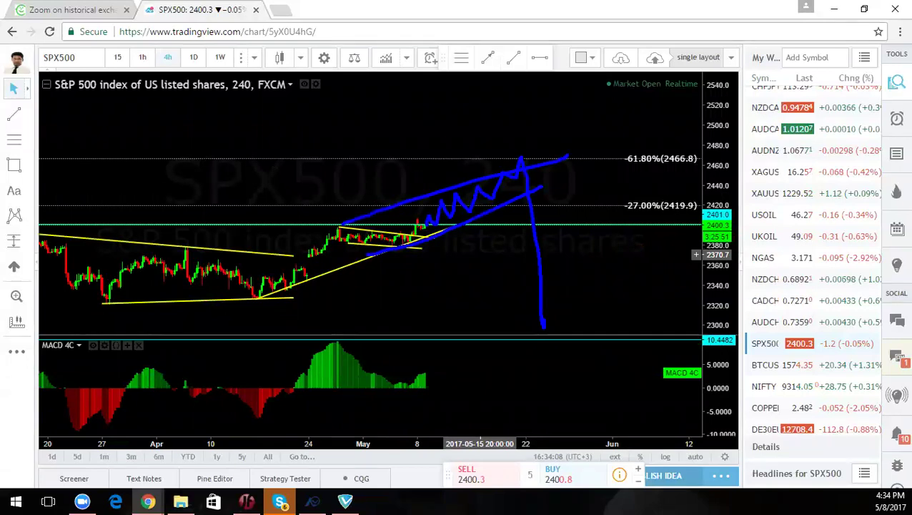
pyautogui.press('Escape')
pyautogui.moveTo(709, 297); pyautogui.dragTo(715, 176)
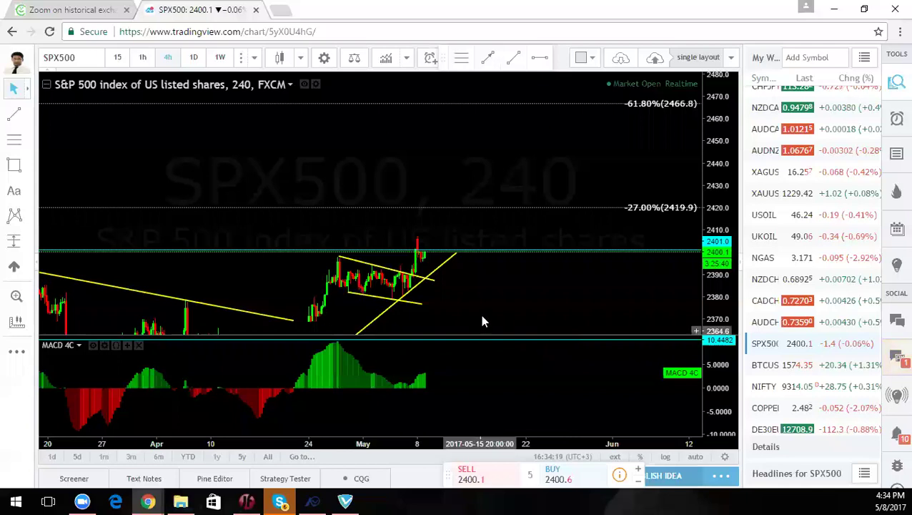
pyautogui.moveTo(482, 322); pyautogui.dragTo(488, 176)
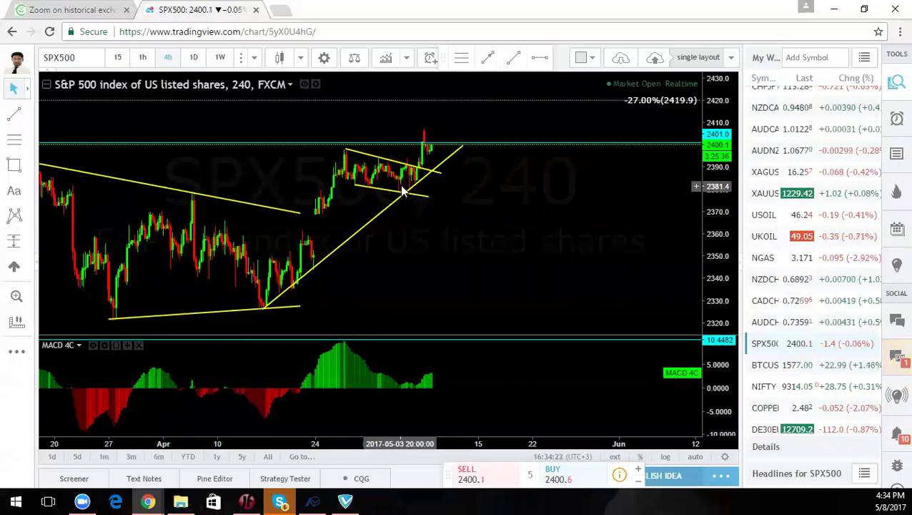
# Open NIFTY on the weekly timeframe, sketch a short upward move from the latest candles, and clear it
pyautogui.click(764, 386)
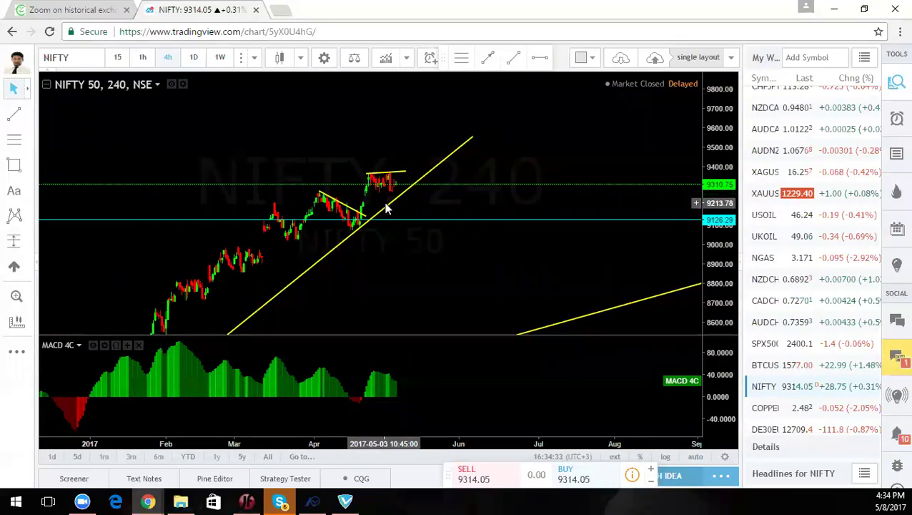
pyautogui.click(219, 58)
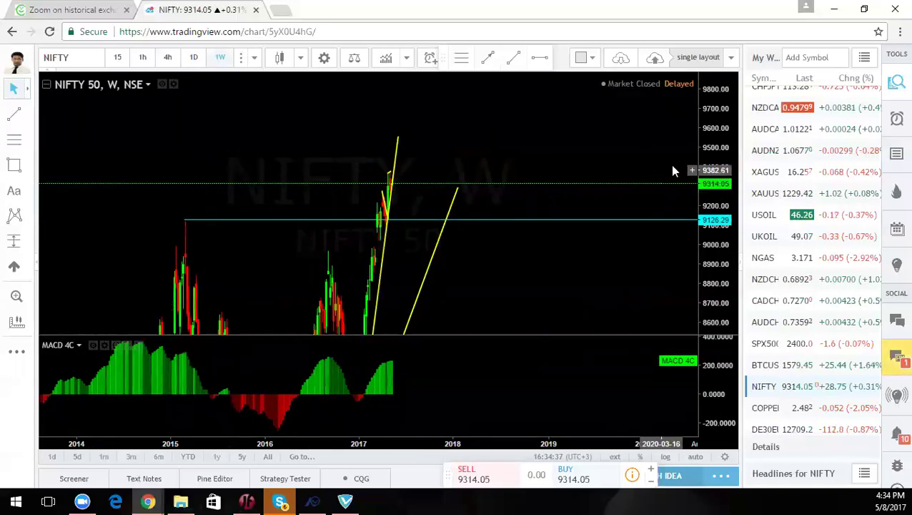
pyautogui.moveTo(719, 114); pyautogui.dragTo(719, 263)
pyautogui.moveTo(506, 284); pyautogui.dragTo(569, 177)
pyautogui.moveTo(713, 164); pyautogui.dragTo(713, 224)
pyautogui.moveTo(653, 254); pyautogui.dragTo(643, 274)
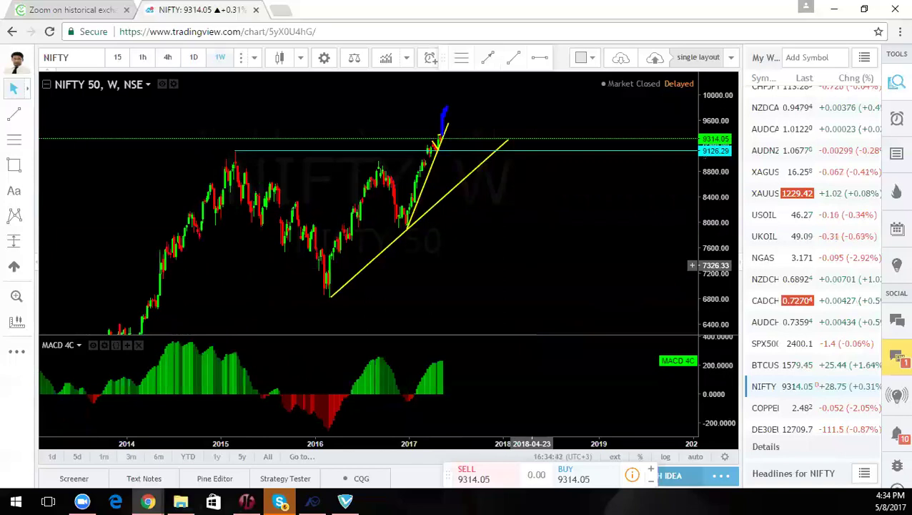
pyautogui.press('Escape')
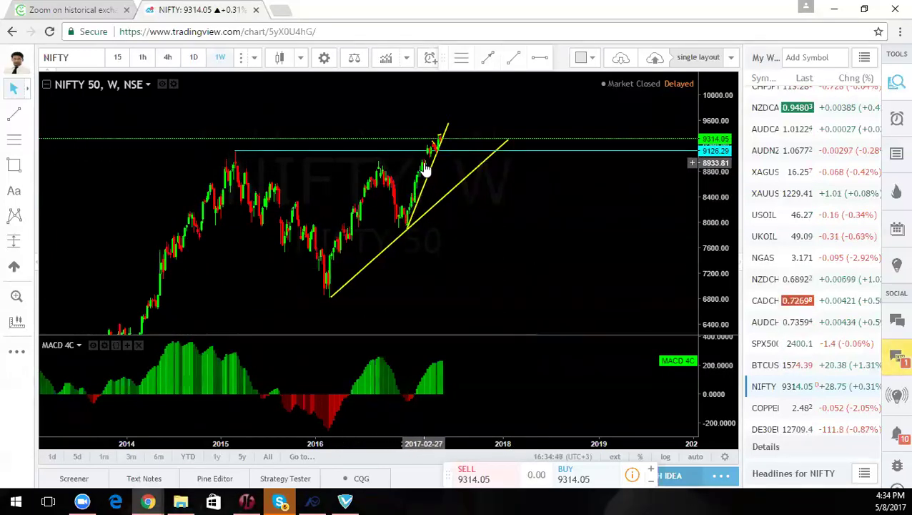
# Change the NIFTY chart to the monthly timeframe and examine the latest candles
pyautogui.click(254, 58)
pyautogui.click(229, 341)
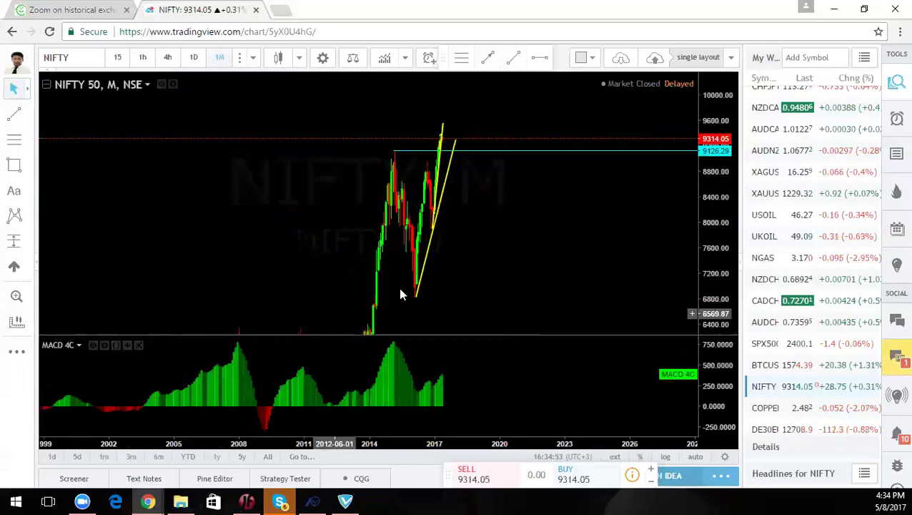
pyautogui.scroll(5, 492, 259)
# Open the published idea "NIFTY 50- On request" from its chart marker, play its chart forward, and close it
pyautogui.moveTo(201, 175)
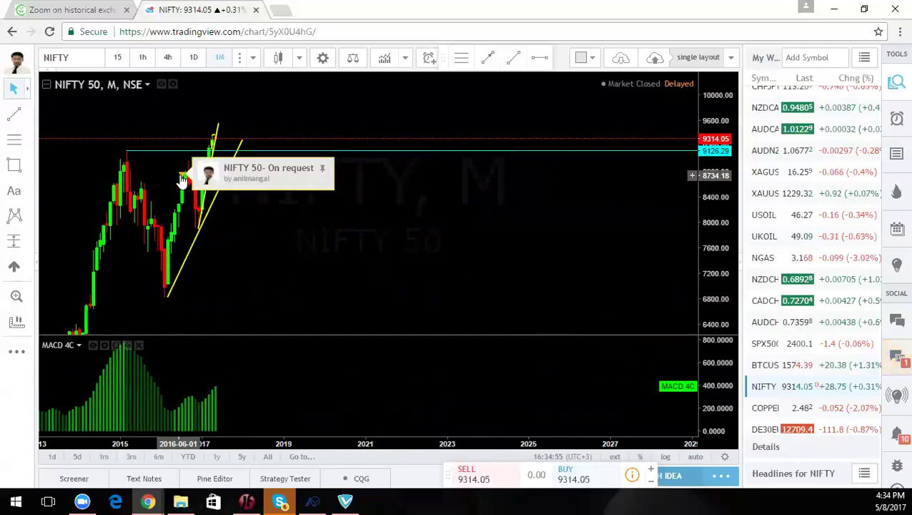
pyautogui.click(265, 172)
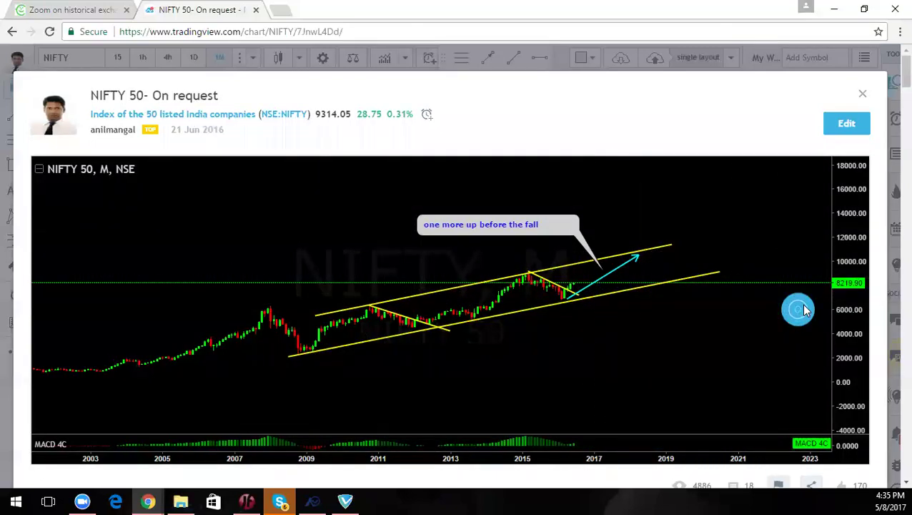
pyautogui.click(800, 309)
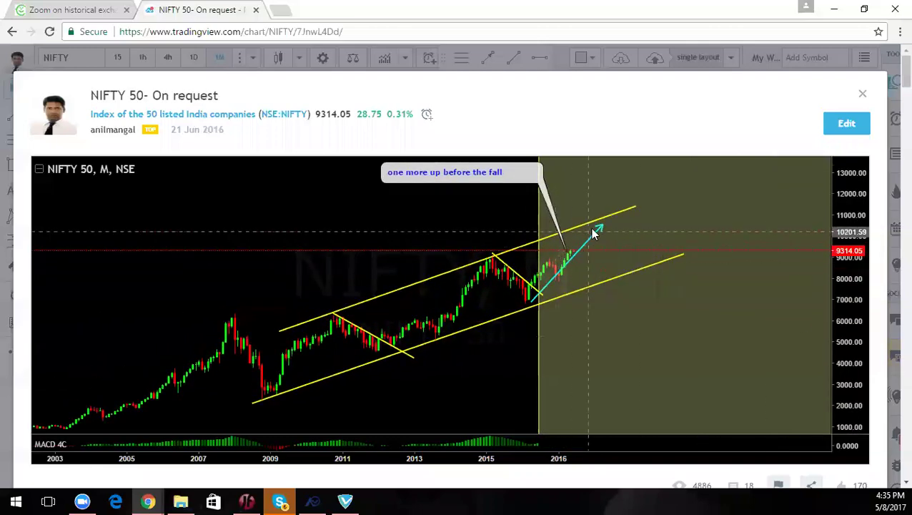
pyautogui.click(861, 96)
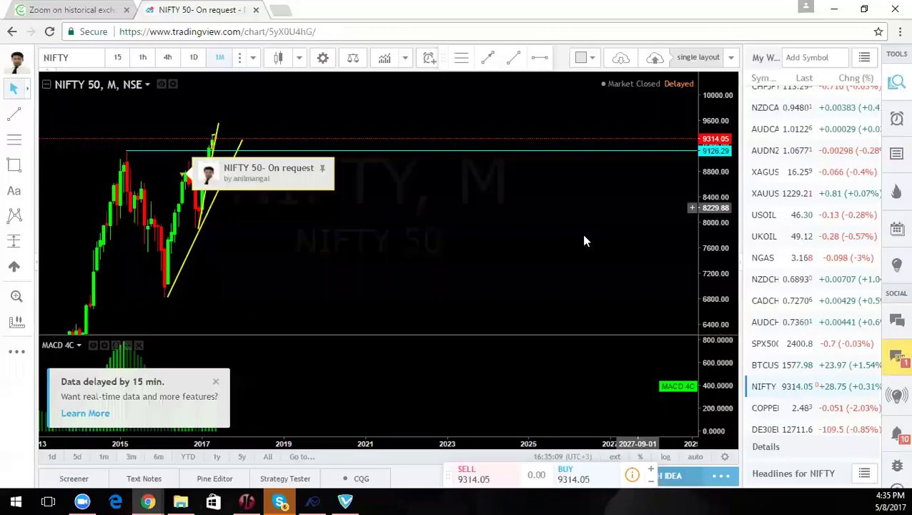
# Switch NIFTY to the daily timeframe, sketch a rise to about 10000, a pullback to the lower trendline and a sharp rally, and clear the sketch
pyautogui.click(195, 58)
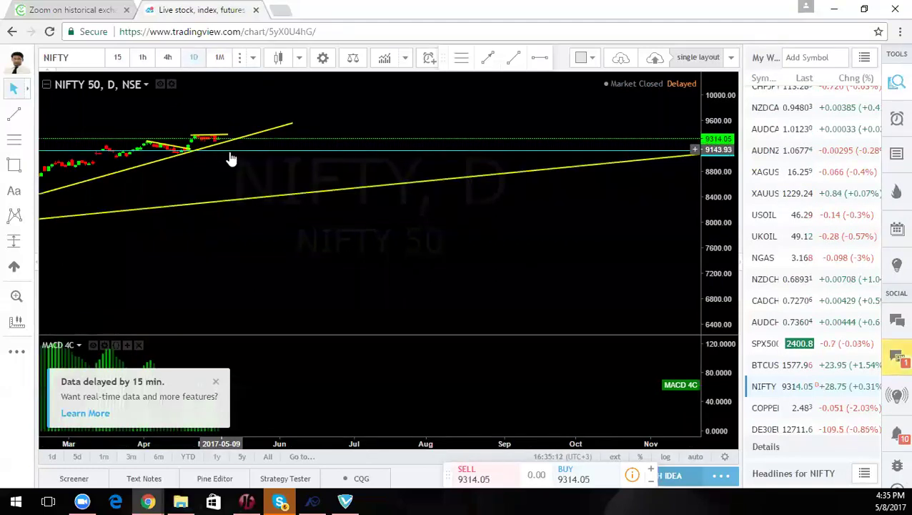
pyautogui.scroll(-8, 476, 285)
pyautogui.moveTo(586, 301); pyautogui.dragTo(452, 327)
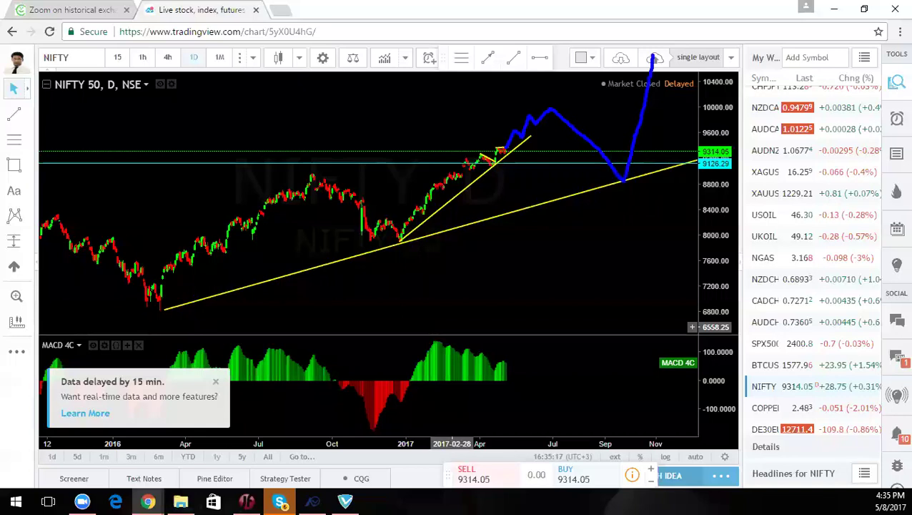
pyautogui.press('Escape')
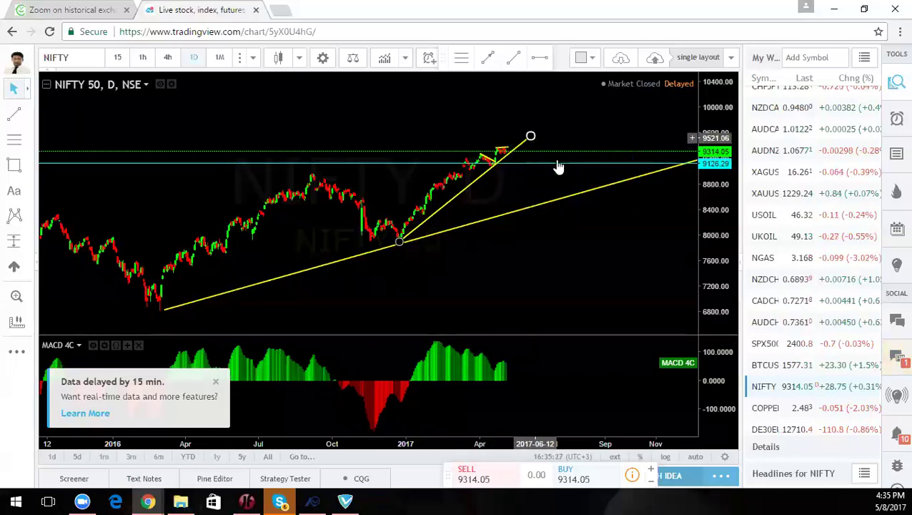
# Open COPPER on the 4-hour timeframe and examine the latest candles against the falling channel's lower line
pyautogui.scroll(-3, 822, 300)
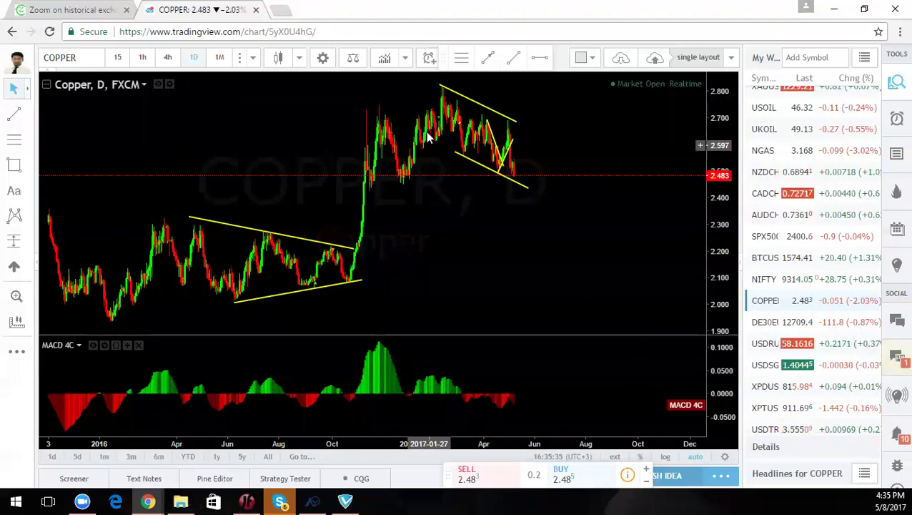
pyautogui.scroll(2, 508, 273)
pyautogui.click(169, 58)
pyautogui.moveTo(719, 211); pyautogui.dragTo(719, 255)
pyautogui.moveTo(664, 225); pyautogui.dragTo(647, 159)
pyautogui.moveTo(398, 305); pyautogui.dragTo(430, 273)
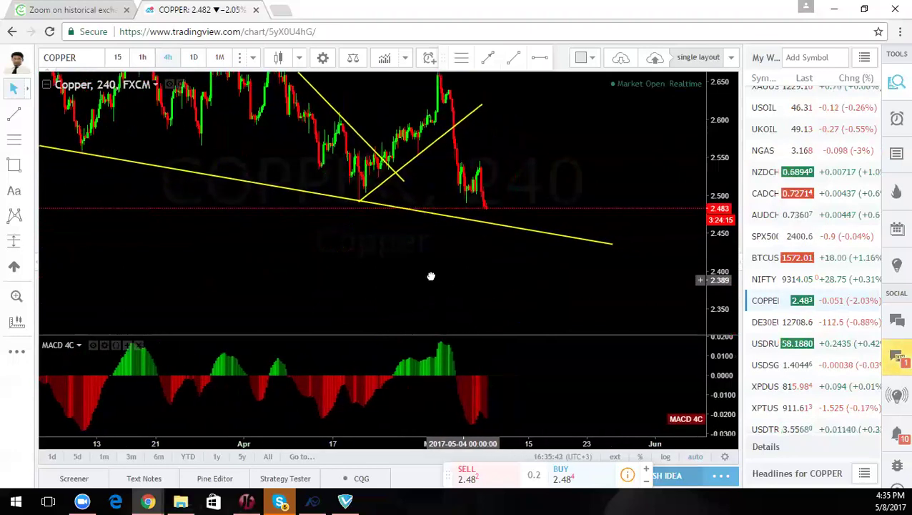
# Open DE30EUR and examine its rising channel and longer trendlines on the 4-hour and daily timeframes
pyautogui.click(763, 322)
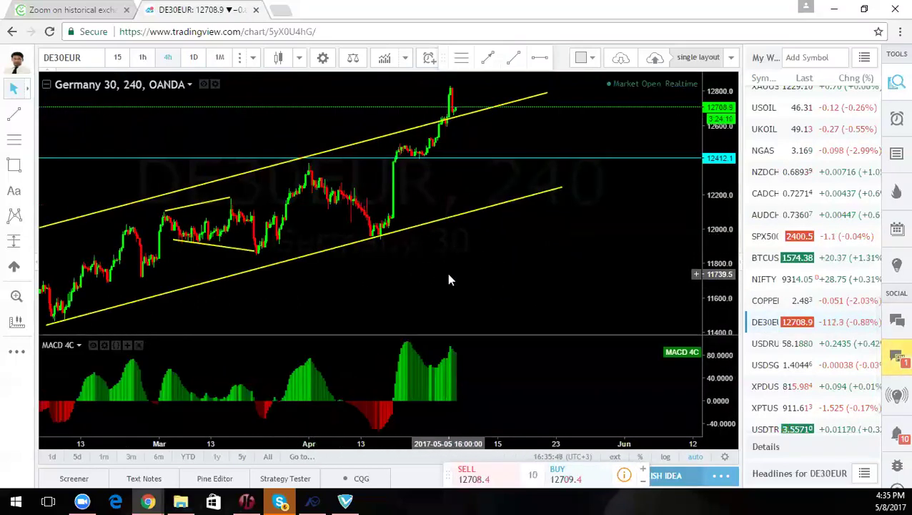
pyautogui.scroll(-2, 449, 278)
pyautogui.scroll(-3, 448, 280)
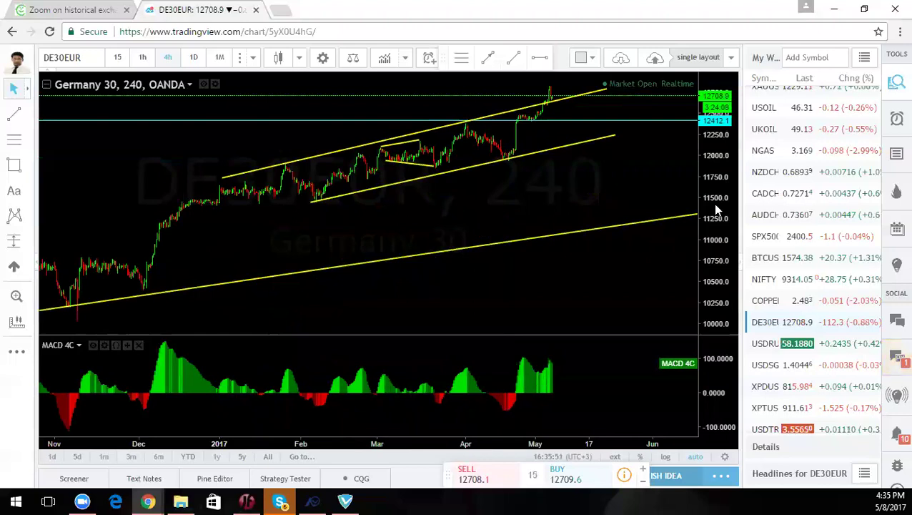
pyautogui.click(193, 57)
pyautogui.moveTo(250, 207); pyautogui.dragTo(387, 197)
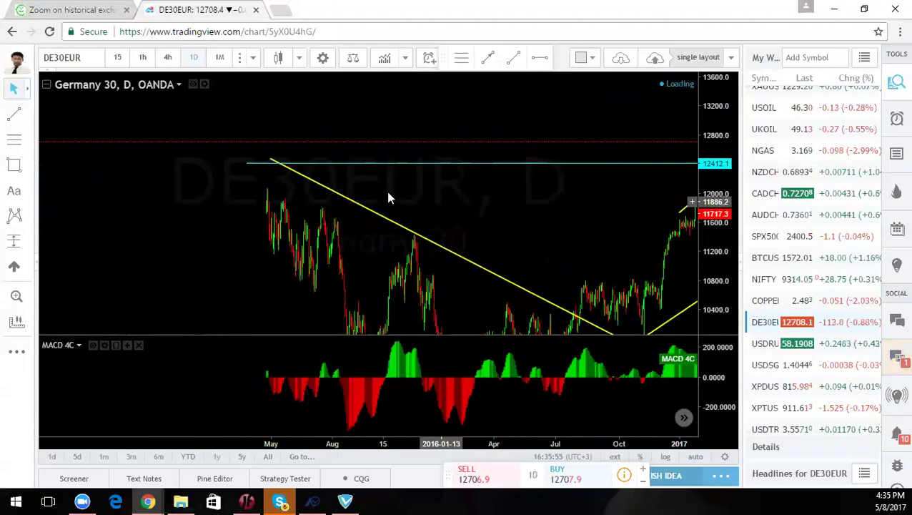
pyautogui.moveTo(521, 223); pyautogui.dragTo(305, 187)
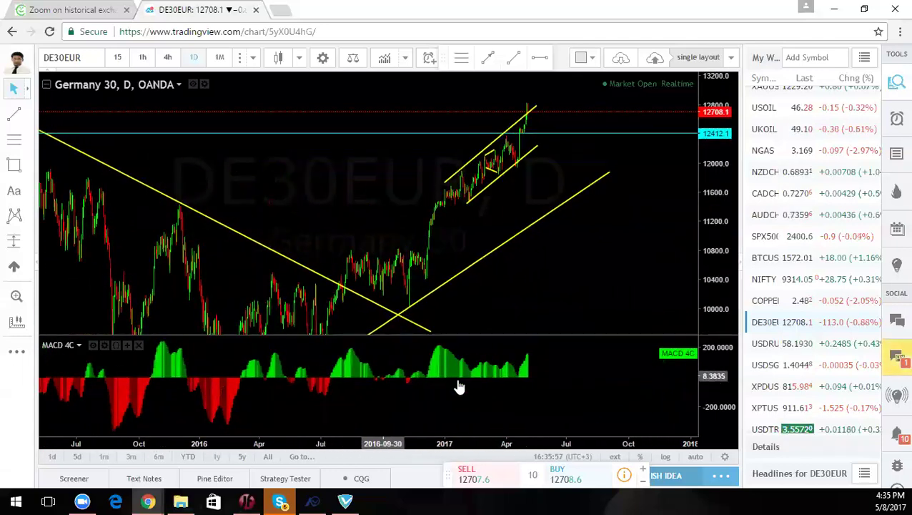
pyautogui.moveTo(593, 254); pyautogui.dragTo(537, 258)
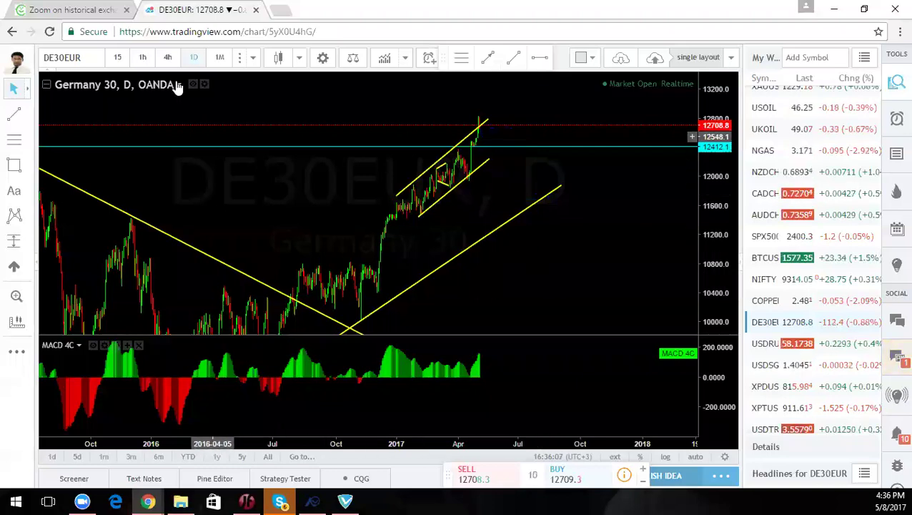
# Switch DE30EUR to the 1-hour timeframe, sketch a fall from the channel's upper line to its lower line near 12100, and clear the sketch
pyautogui.click(141, 60)
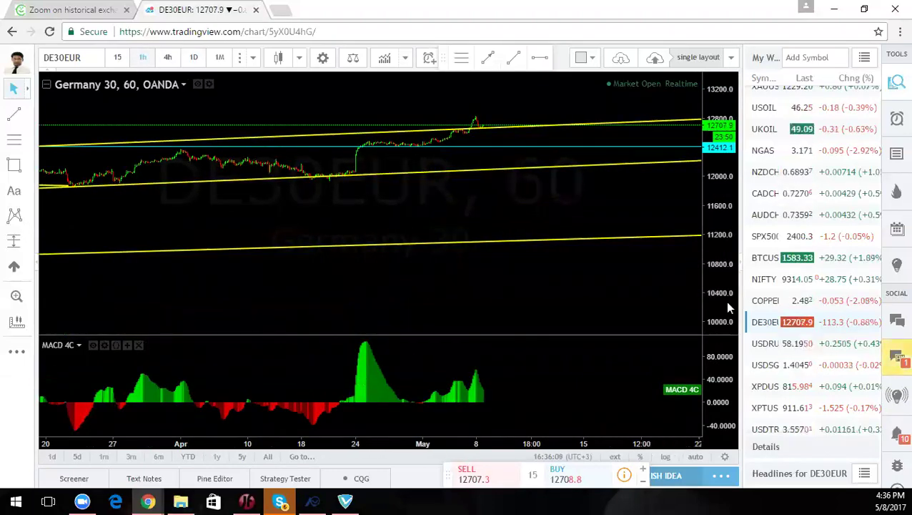
pyautogui.moveTo(725, 302); pyautogui.dragTo(722, 154)
pyautogui.moveTo(564, 154); pyautogui.dragTo(549, 322)
pyautogui.moveTo(575, 165); pyautogui.dragTo(577, 212)
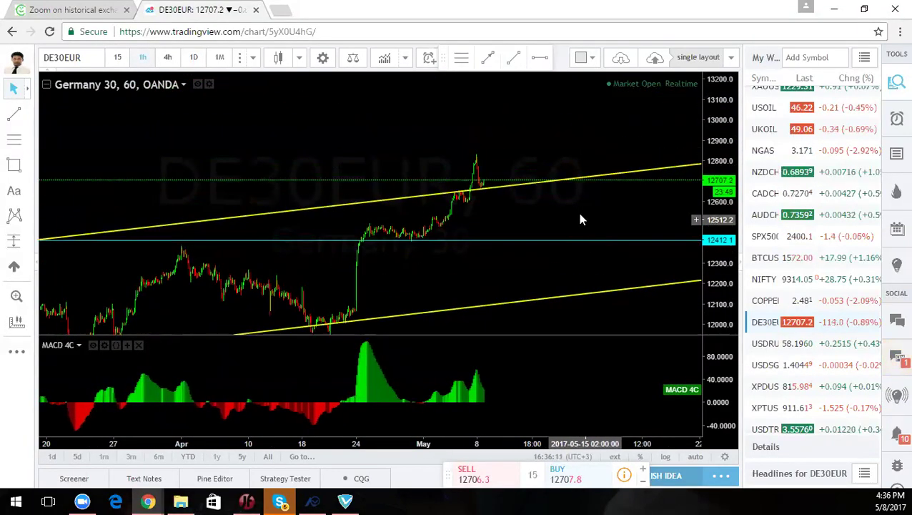
pyautogui.scroll(2, 577, 212)
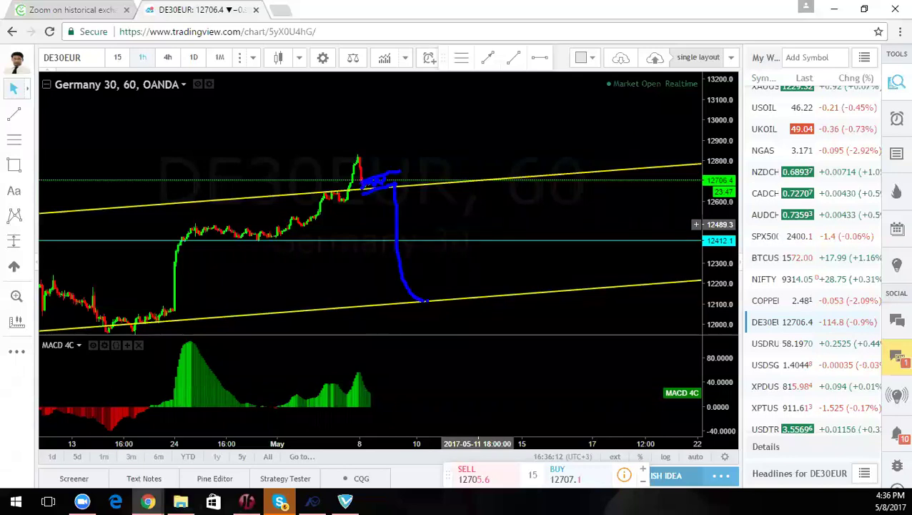
pyautogui.press('Escape')
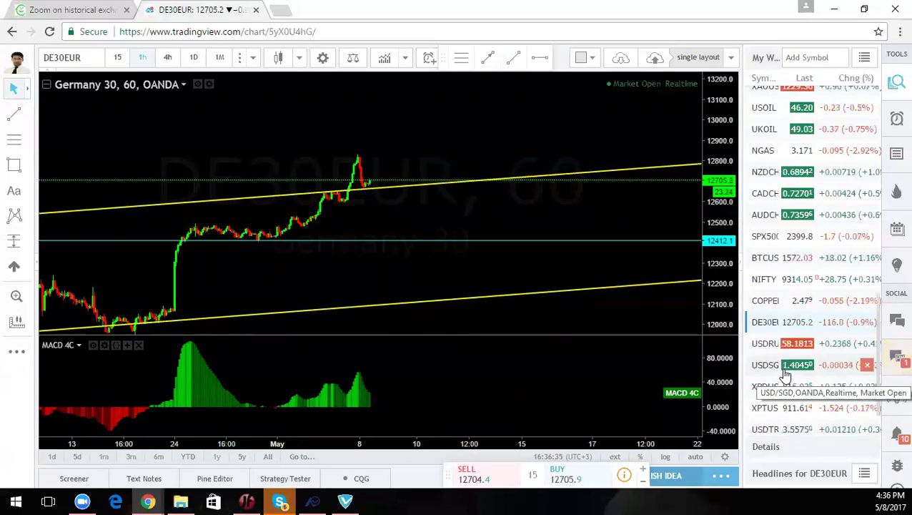
# Open SOYBNUSD on the 4-hour timeframe and examine the latest candles above the rising trendline
pyautogui.scroll(-1, 786, 372)
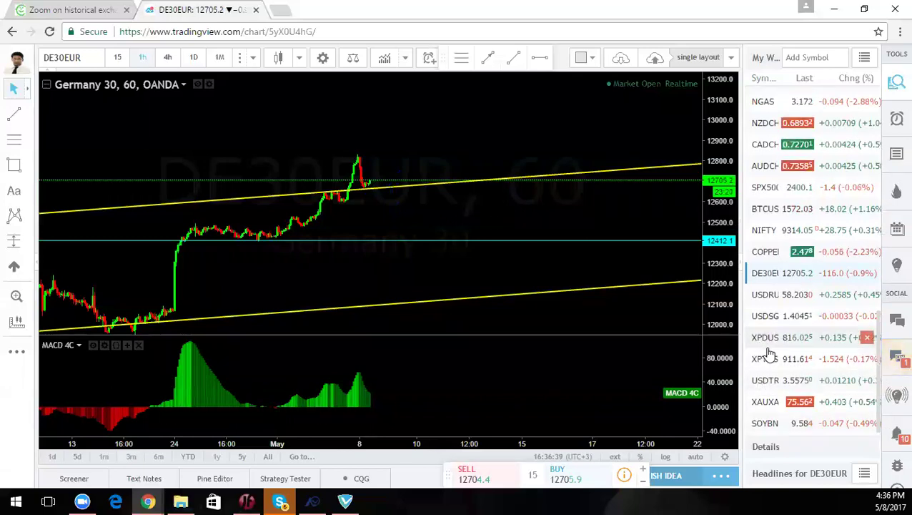
pyautogui.click(766, 424)
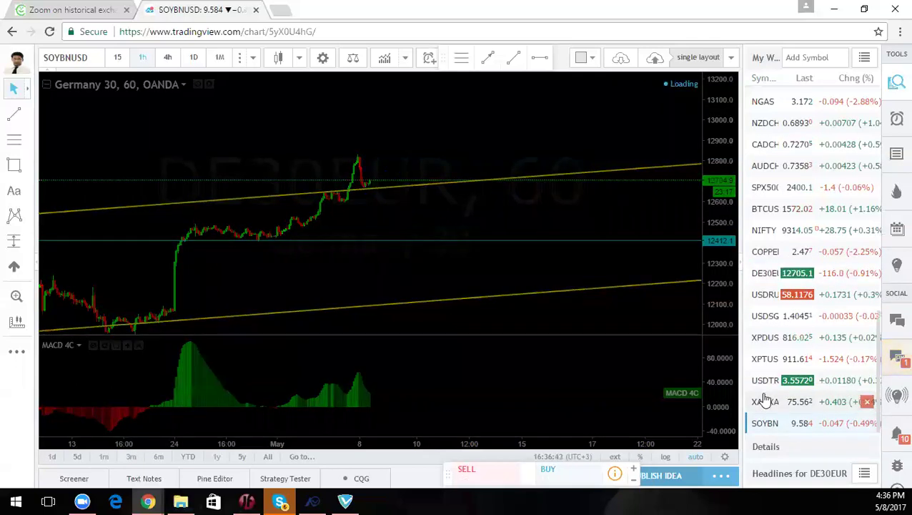
pyautogui.scroll(-3, 458, 313)
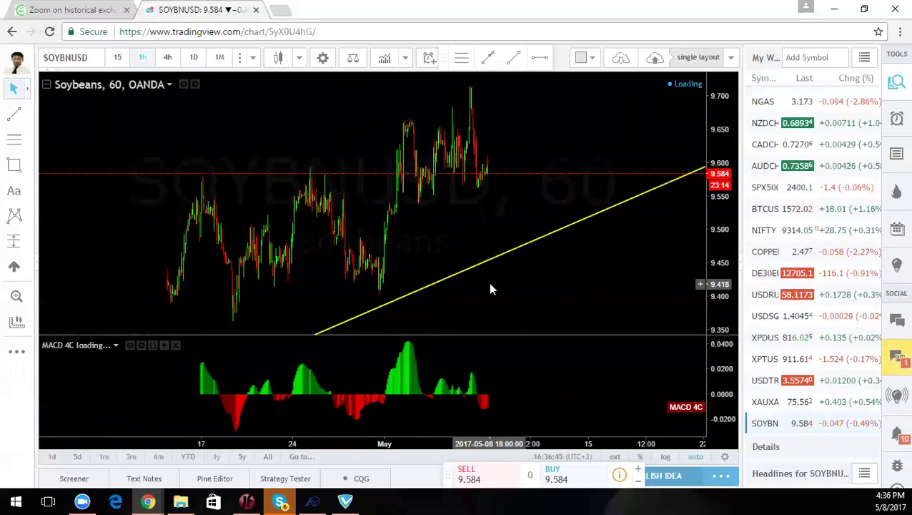
pyautogui.click(167, 60)
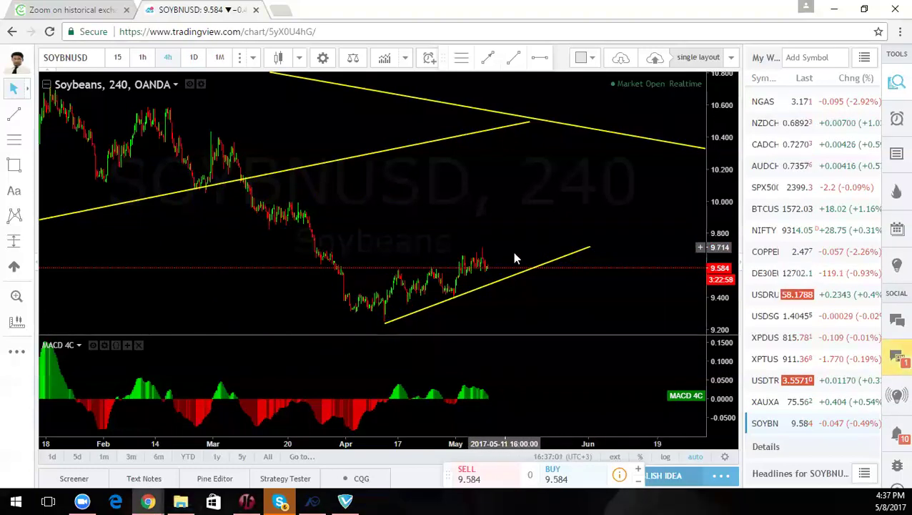
pyautogui.moveTo(606, 201); pyautogui.dragTo(525, 183)
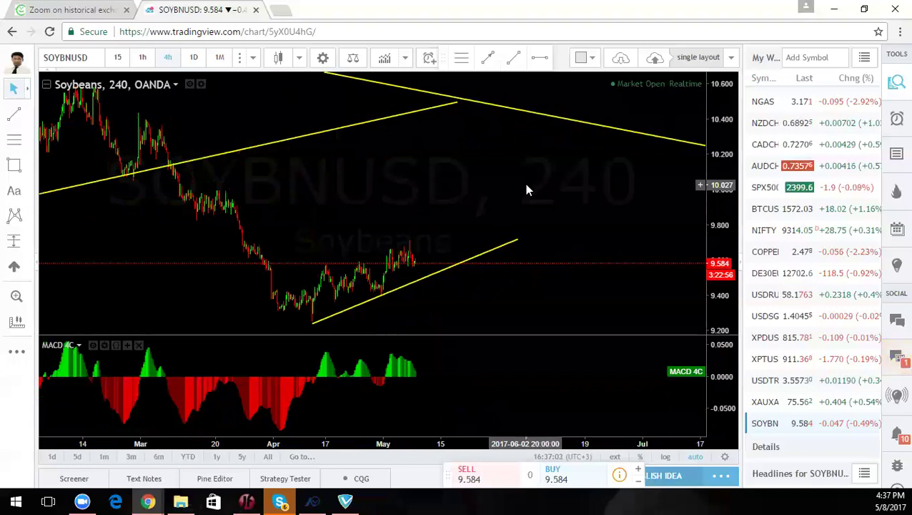